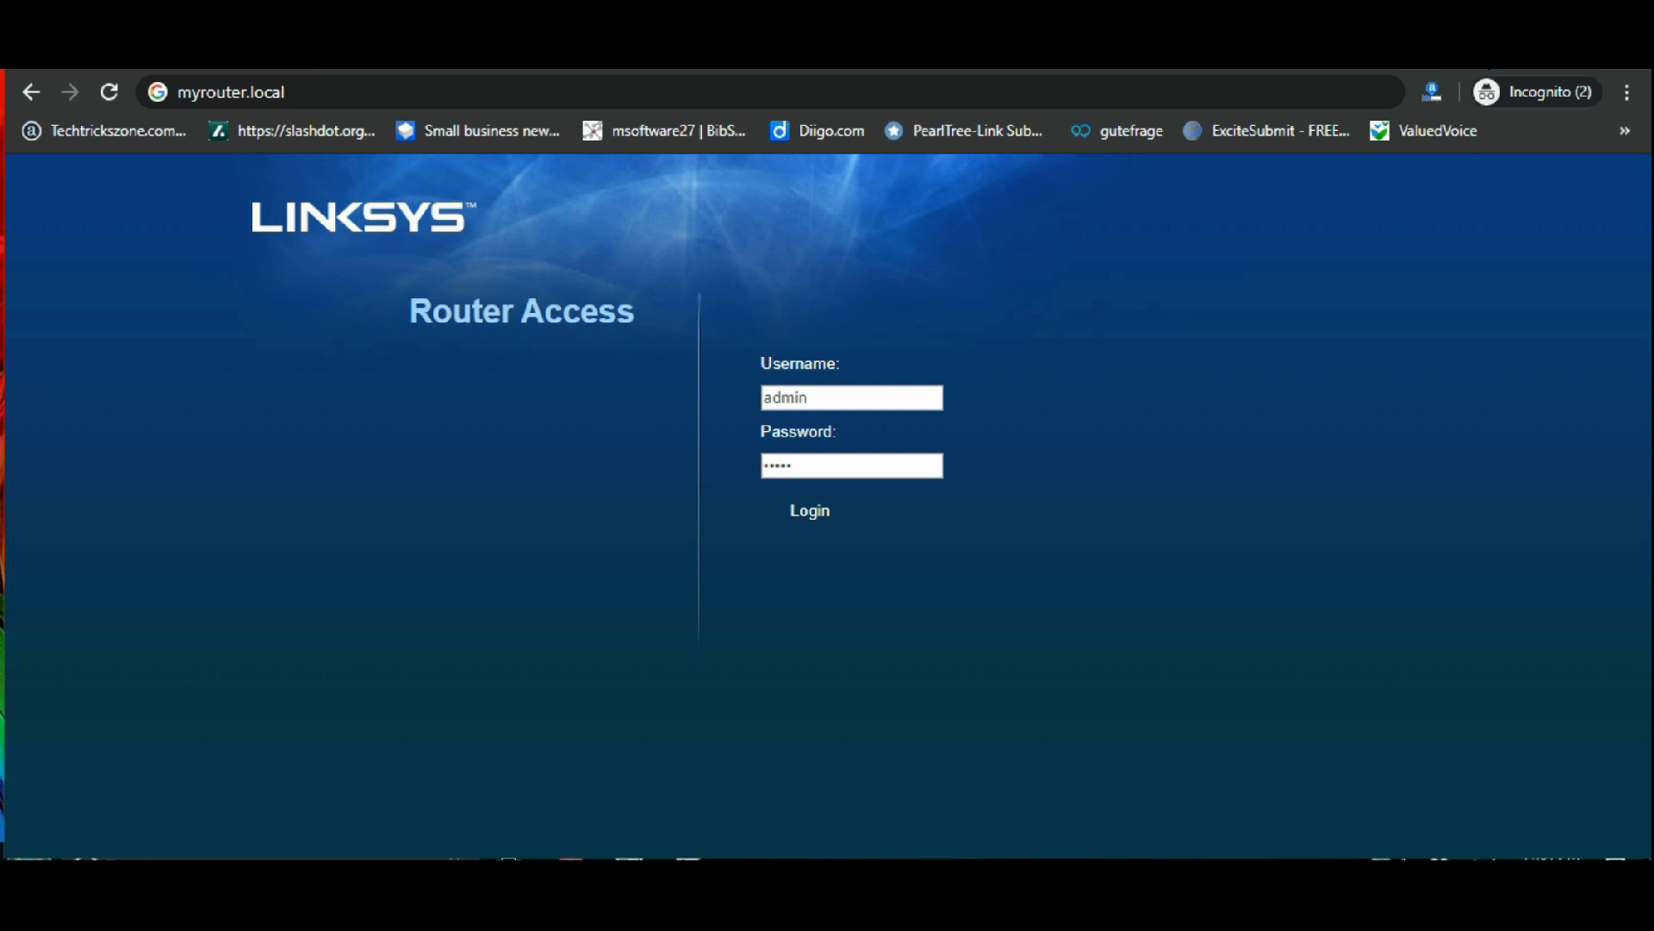
- Switch from the Chrome Router Access login page to the Notepad++ router setup notes
{"action": "key", "text": "alt+Tab"}
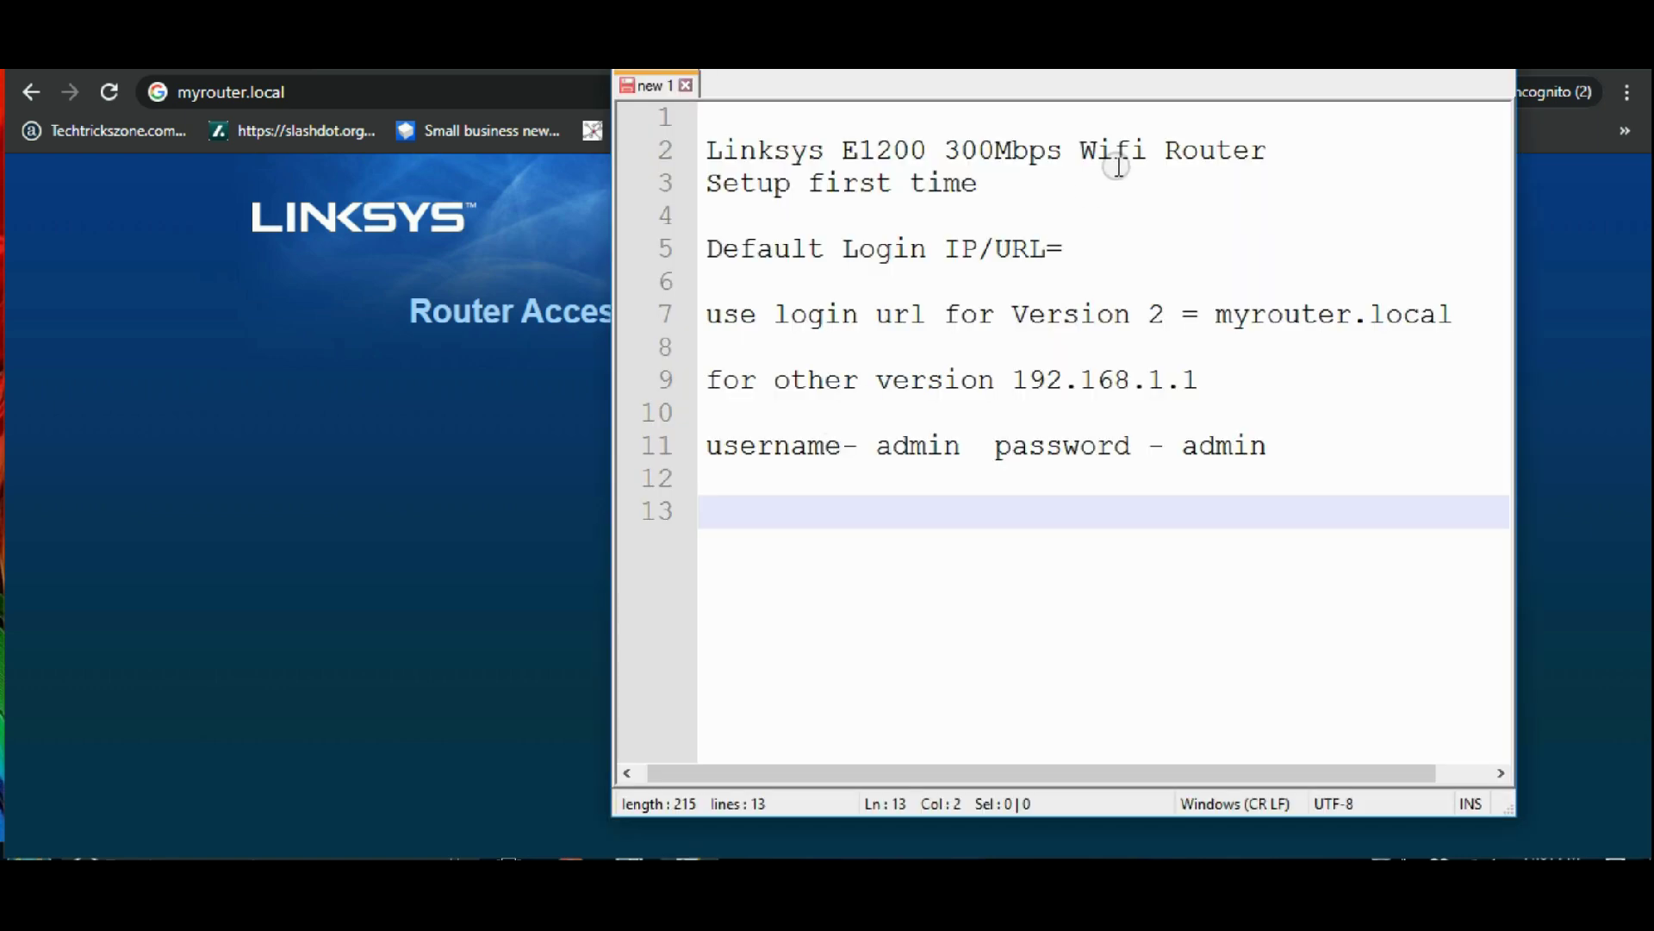
- Highlight the notes' title lines, the Default Login IP/URL line and the myrouter.local address
{"action": "left_click", "coordinate": [1003, 184]}
{"action": "left_click_drag", "start_coordinate": [1003, 184], "coordinate": [719, 175]}
{"action": "left_click_drag", "start_coordinate": [709, 248], "coordinate": [1040, 236]}
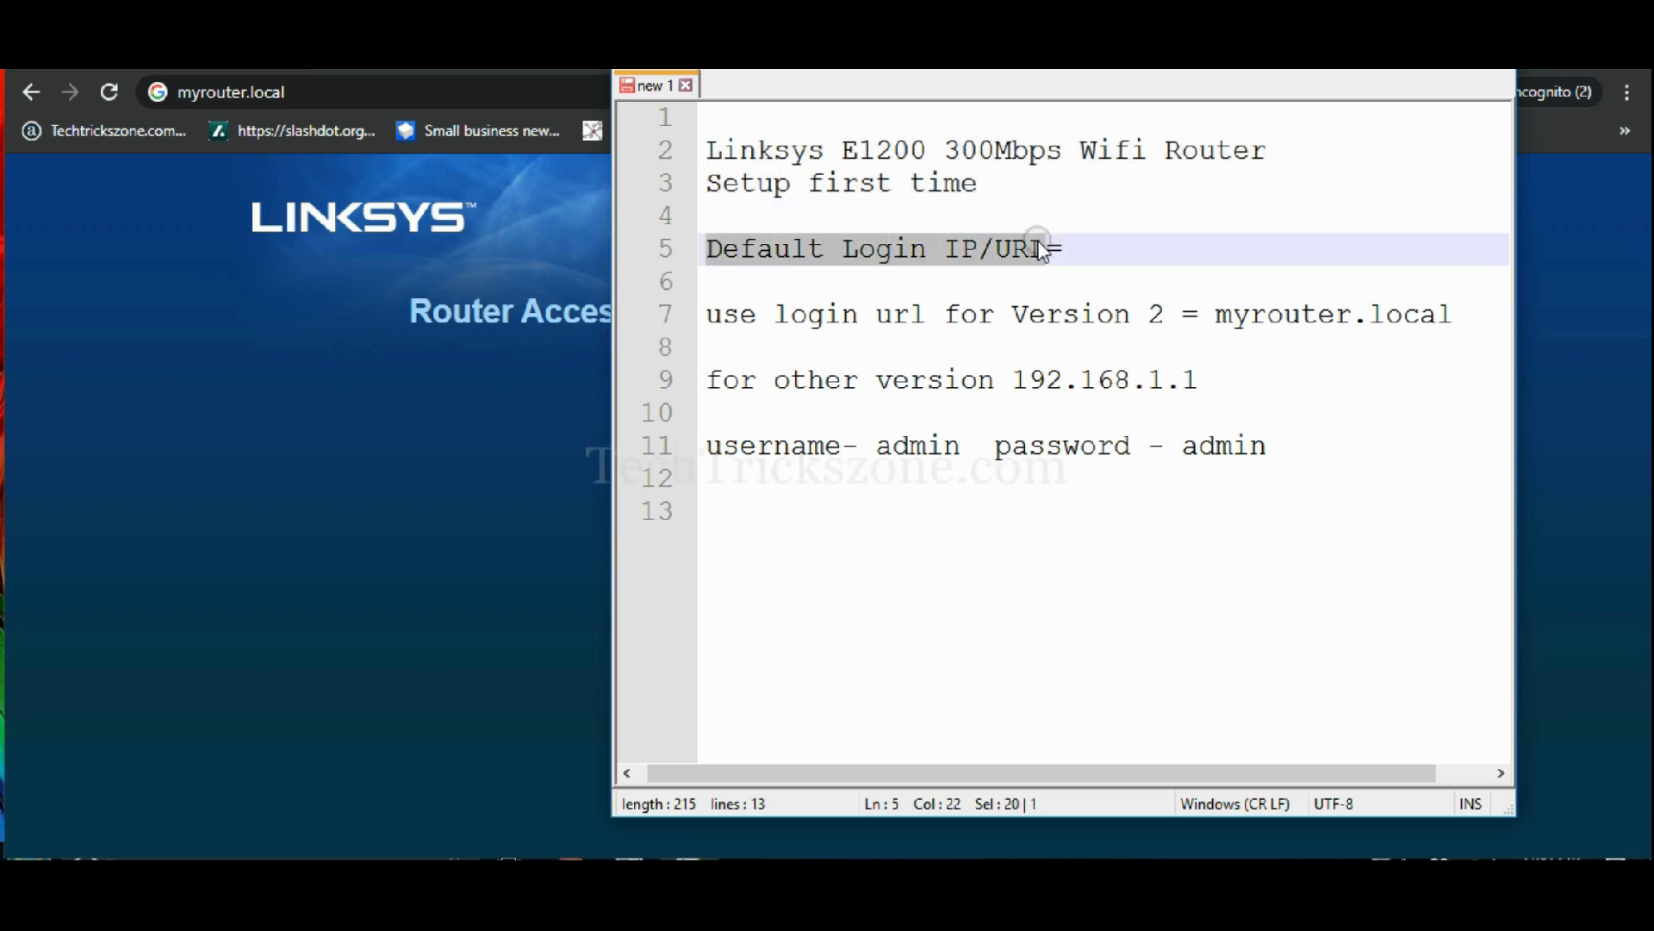
{"action": "left_click_drag", "start_coordinate": [1165, 315], "coordinate": [1012, 318]}
{"action": "left_click", "coordinate": [1217, 317]}
{"action": "left_click_drag", "start_coordinate": [1219, 317], "coordinate": [1452, 315]}
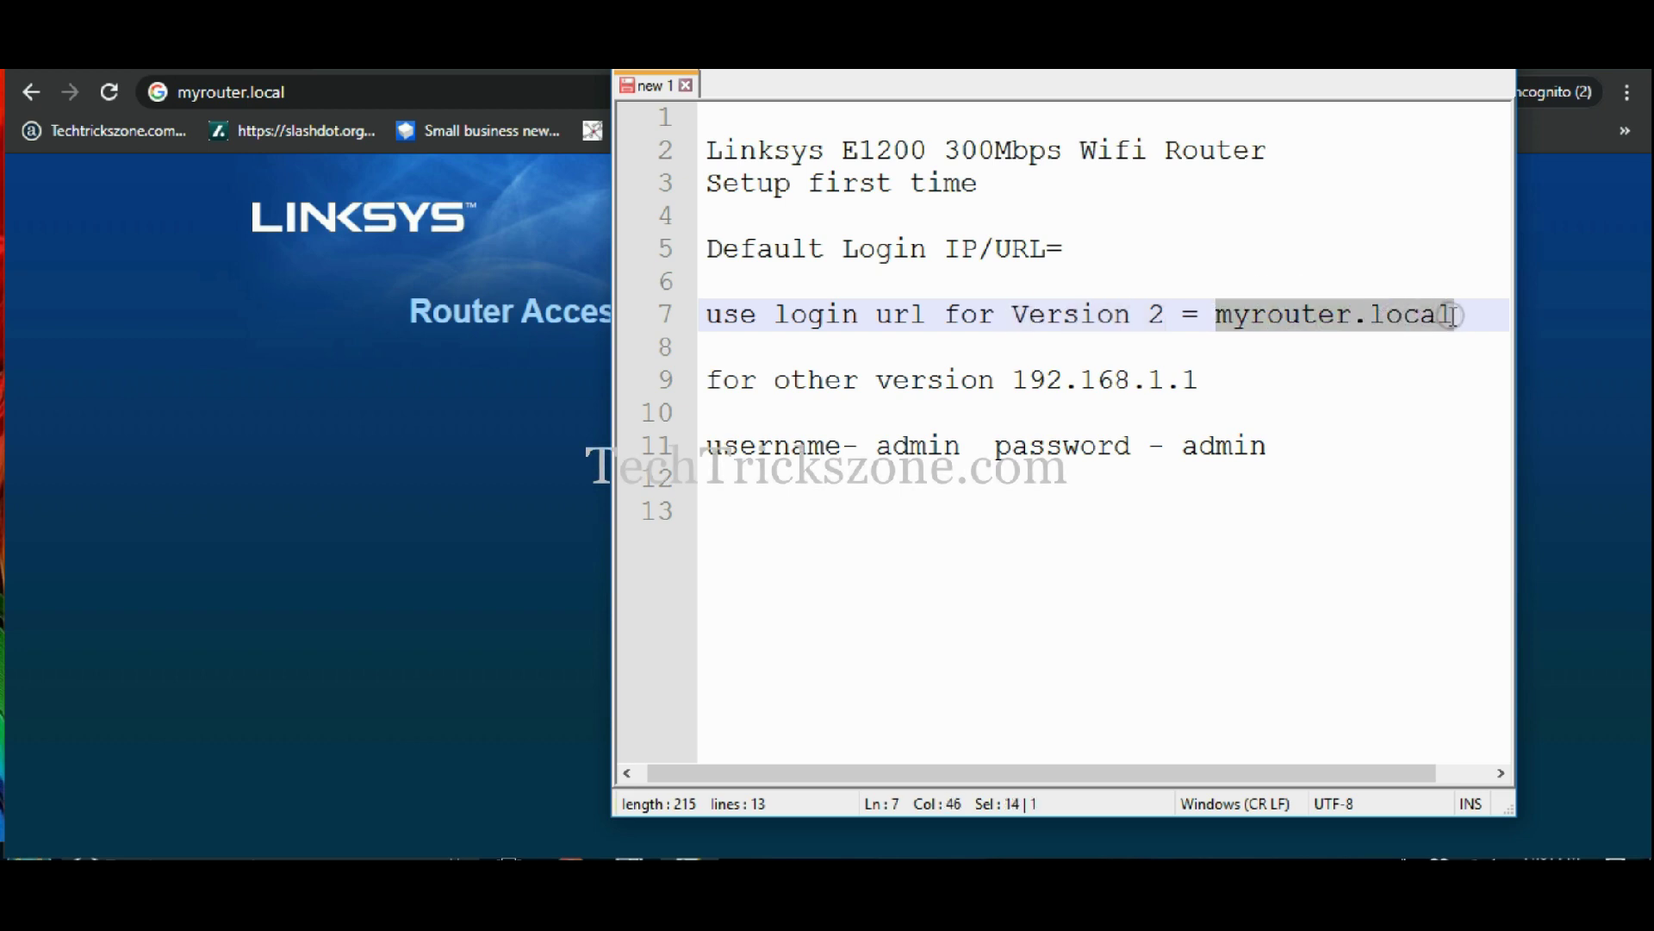
- Highlight the 192.168.1.1 line and default credentials, then view the router page and return
{"action": "left_click_drag", "start_coordinate": [709, 377], "coordinate": [1199, 379]}
{"action": "left_click_drag", "start_coordinate": [720, 447], "coordinate": [1287, 437]}
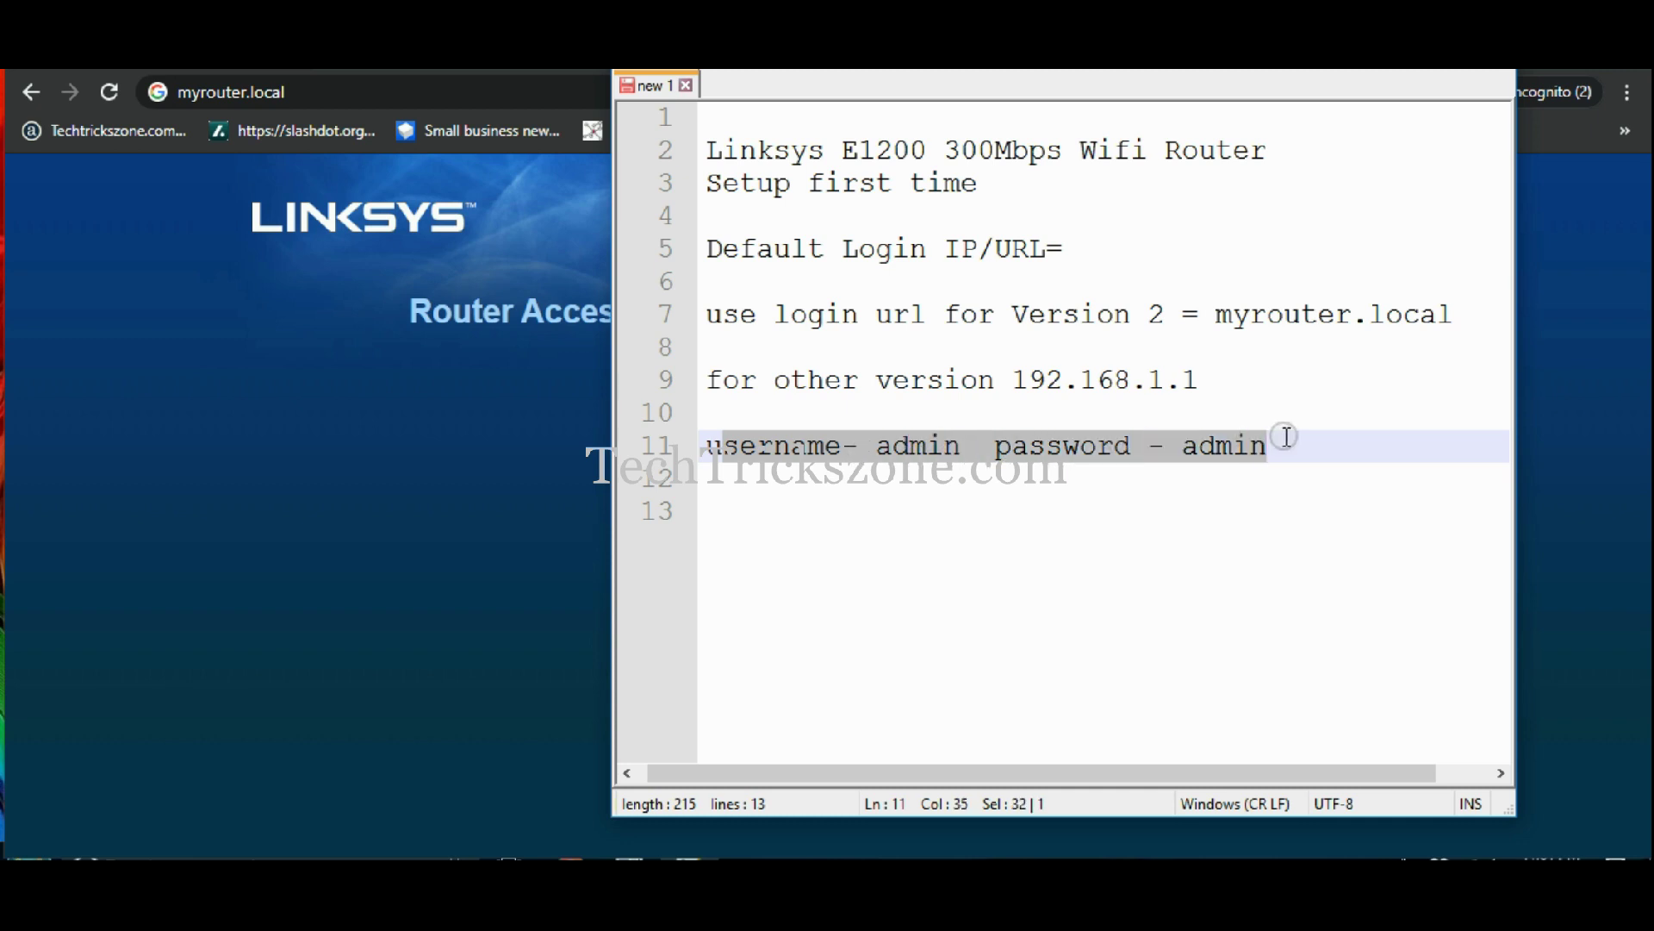
{"action": "left_click", "coordinate": [1217, 511]}
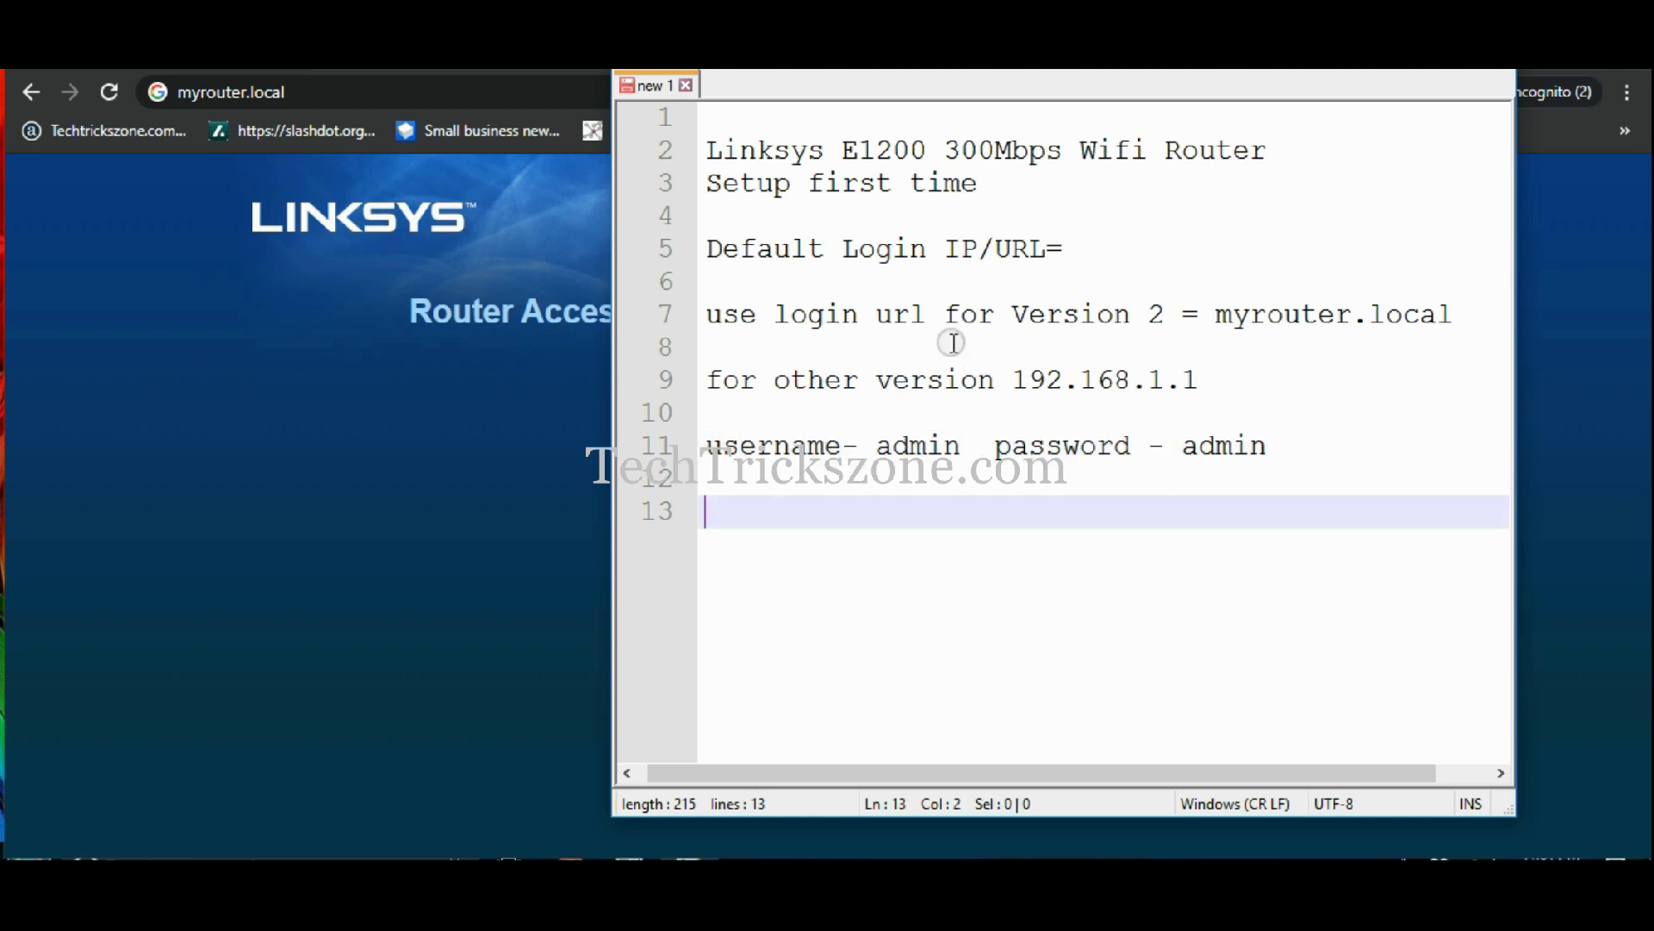
{"action": "left_click", "coordinate": [403, 448]}
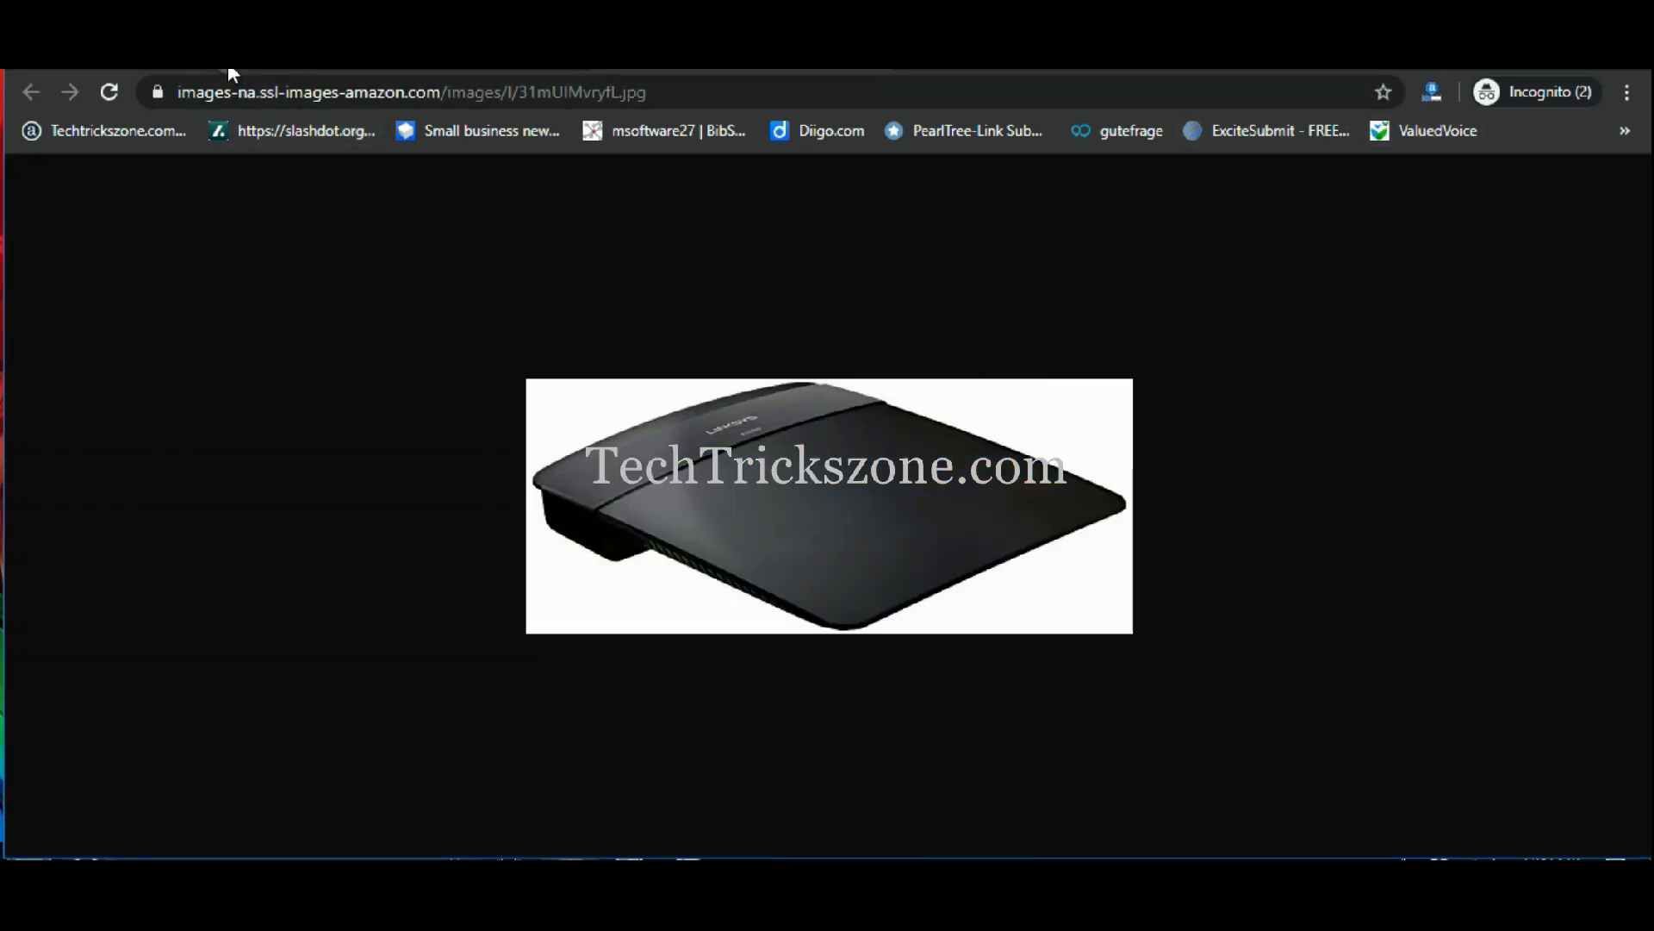
{"action": "left_click", "coordinate": [684, 851]}
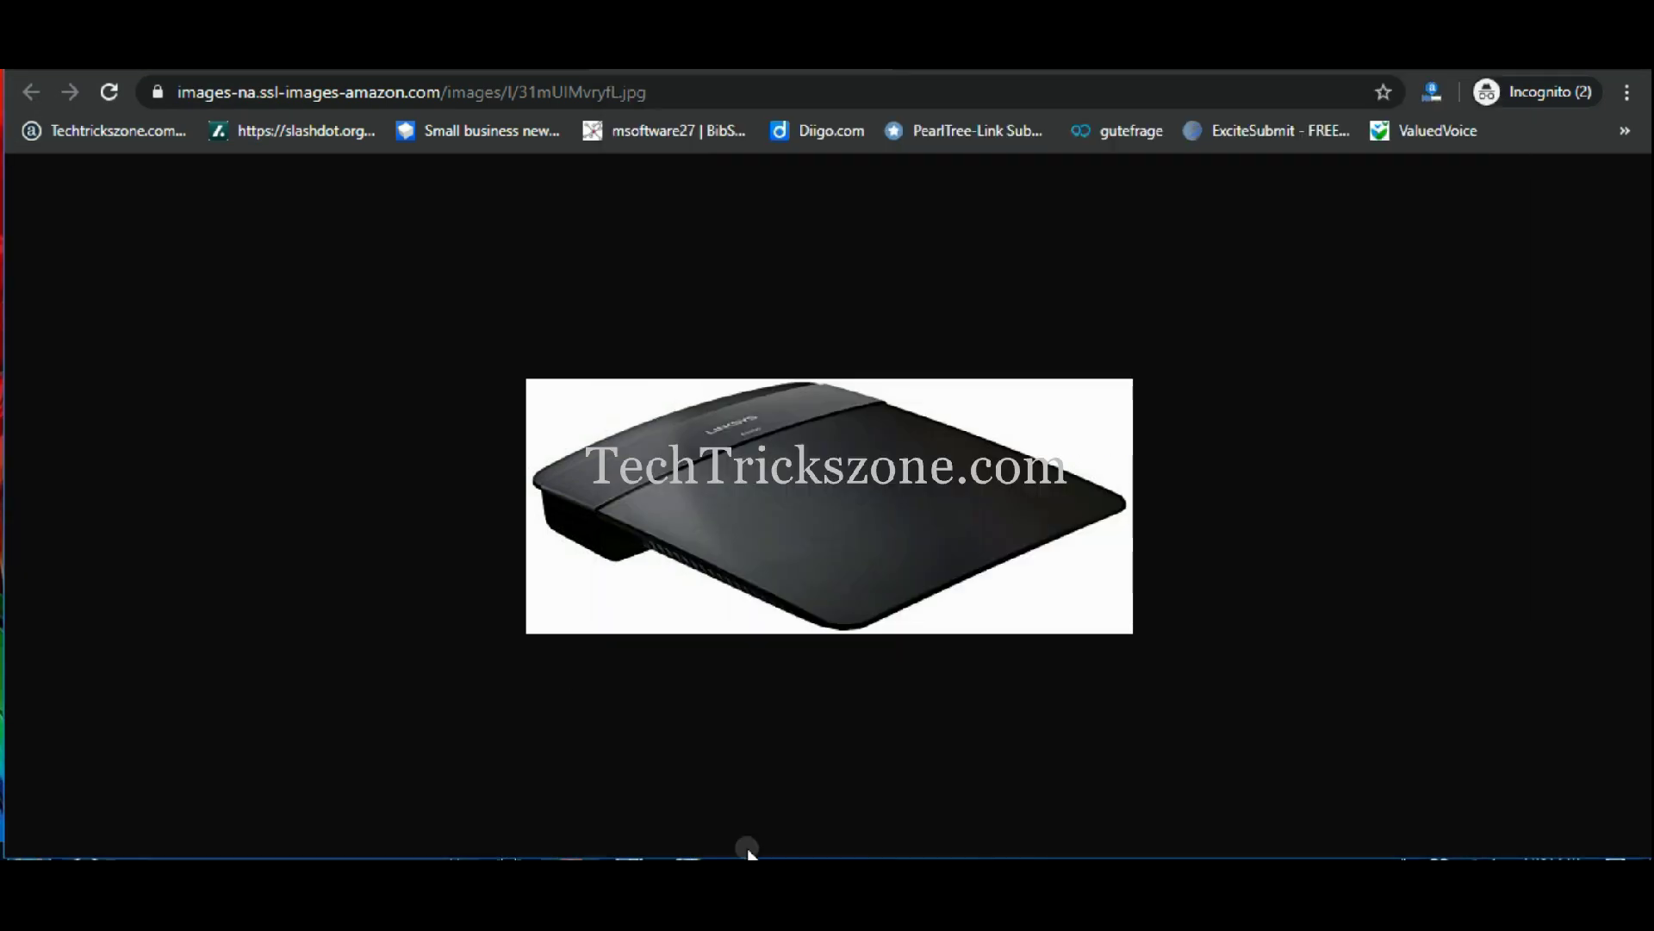
- Add a note line about connecting the LAN cable between the LAN port and PC/Computer
{"action": "left_click", "coordinate": [744, 848]}
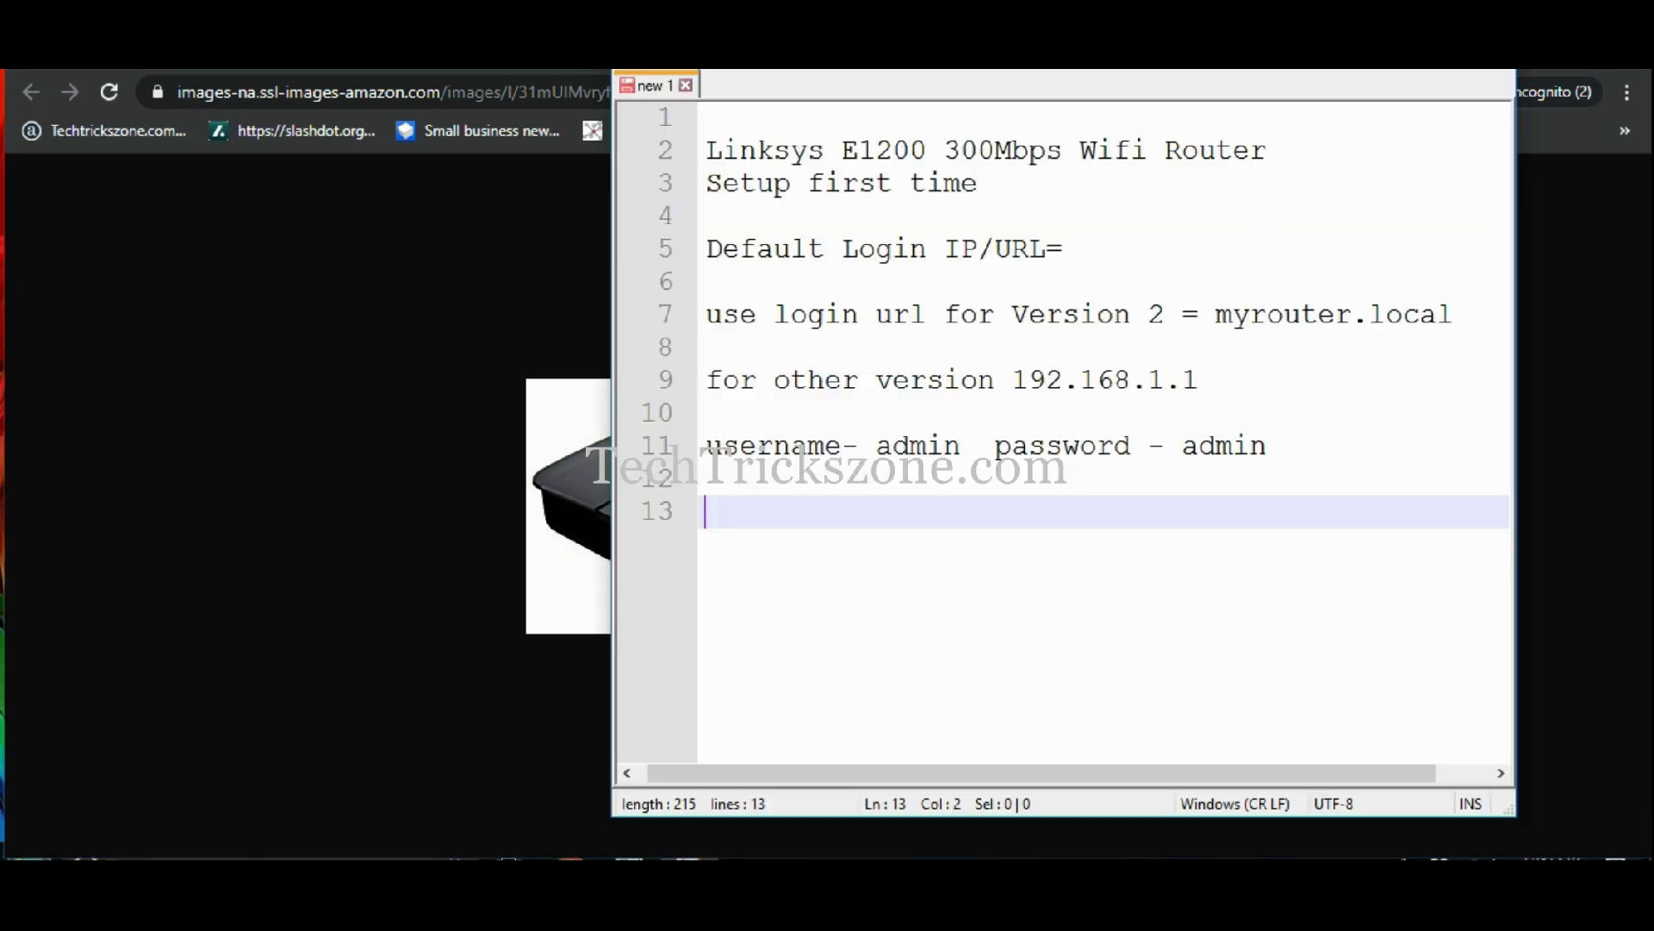
{"action": "key", "text": "Return"}
{"action": "type", "text": "Connect L"}
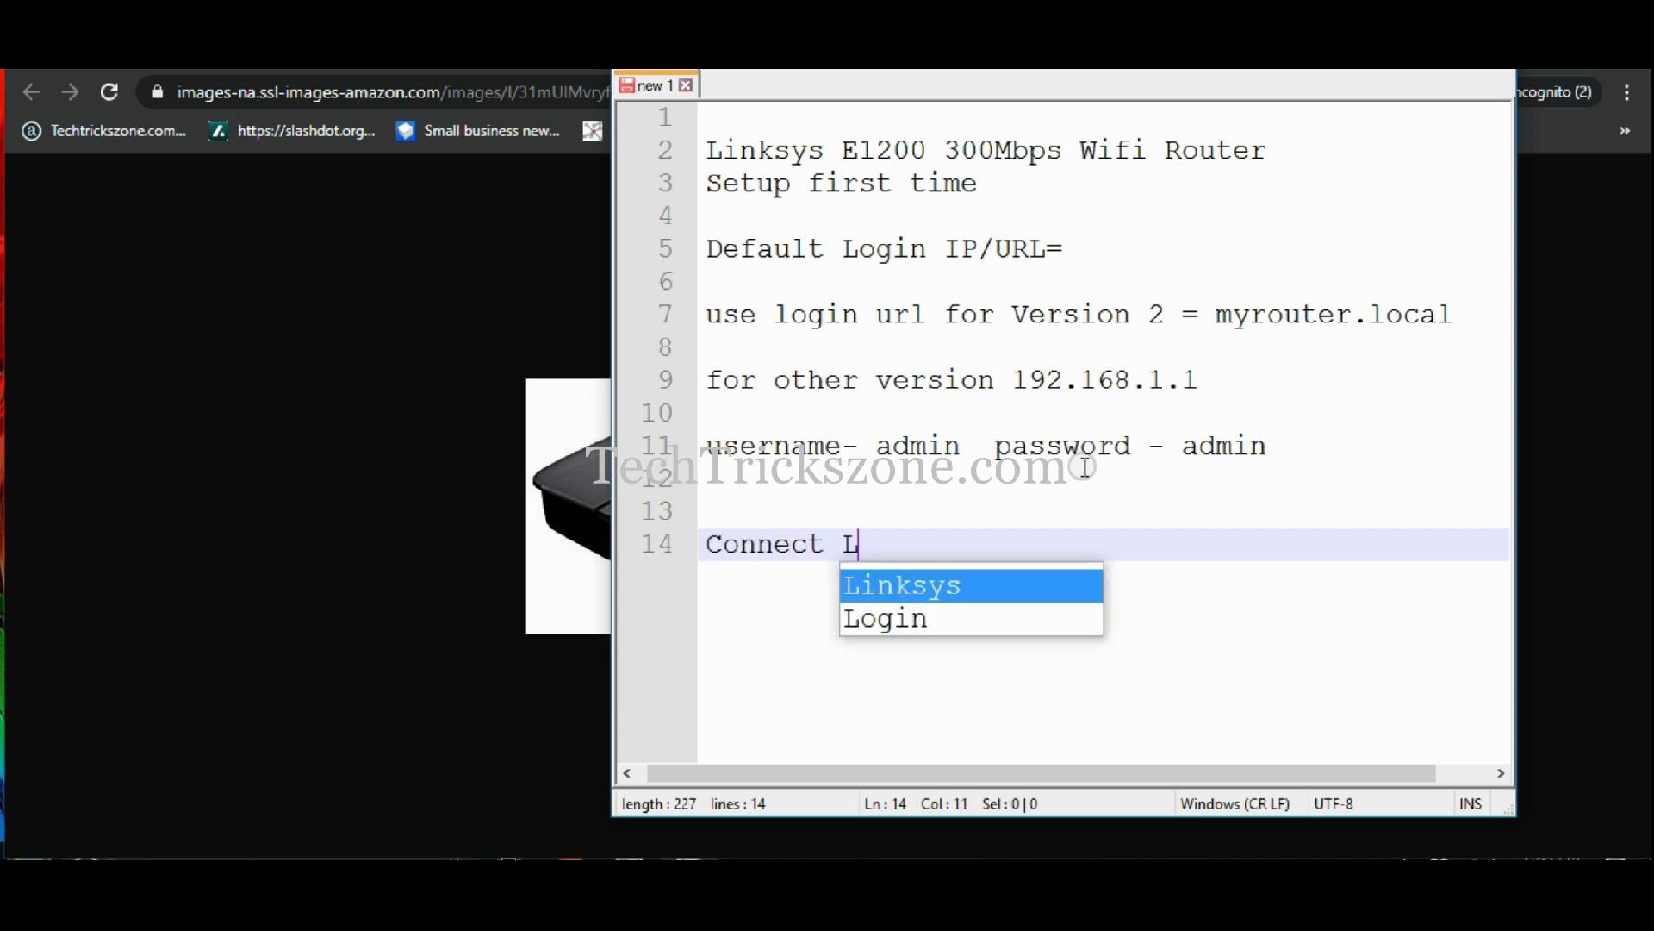
{"action": "type", "text": "AN cab"}
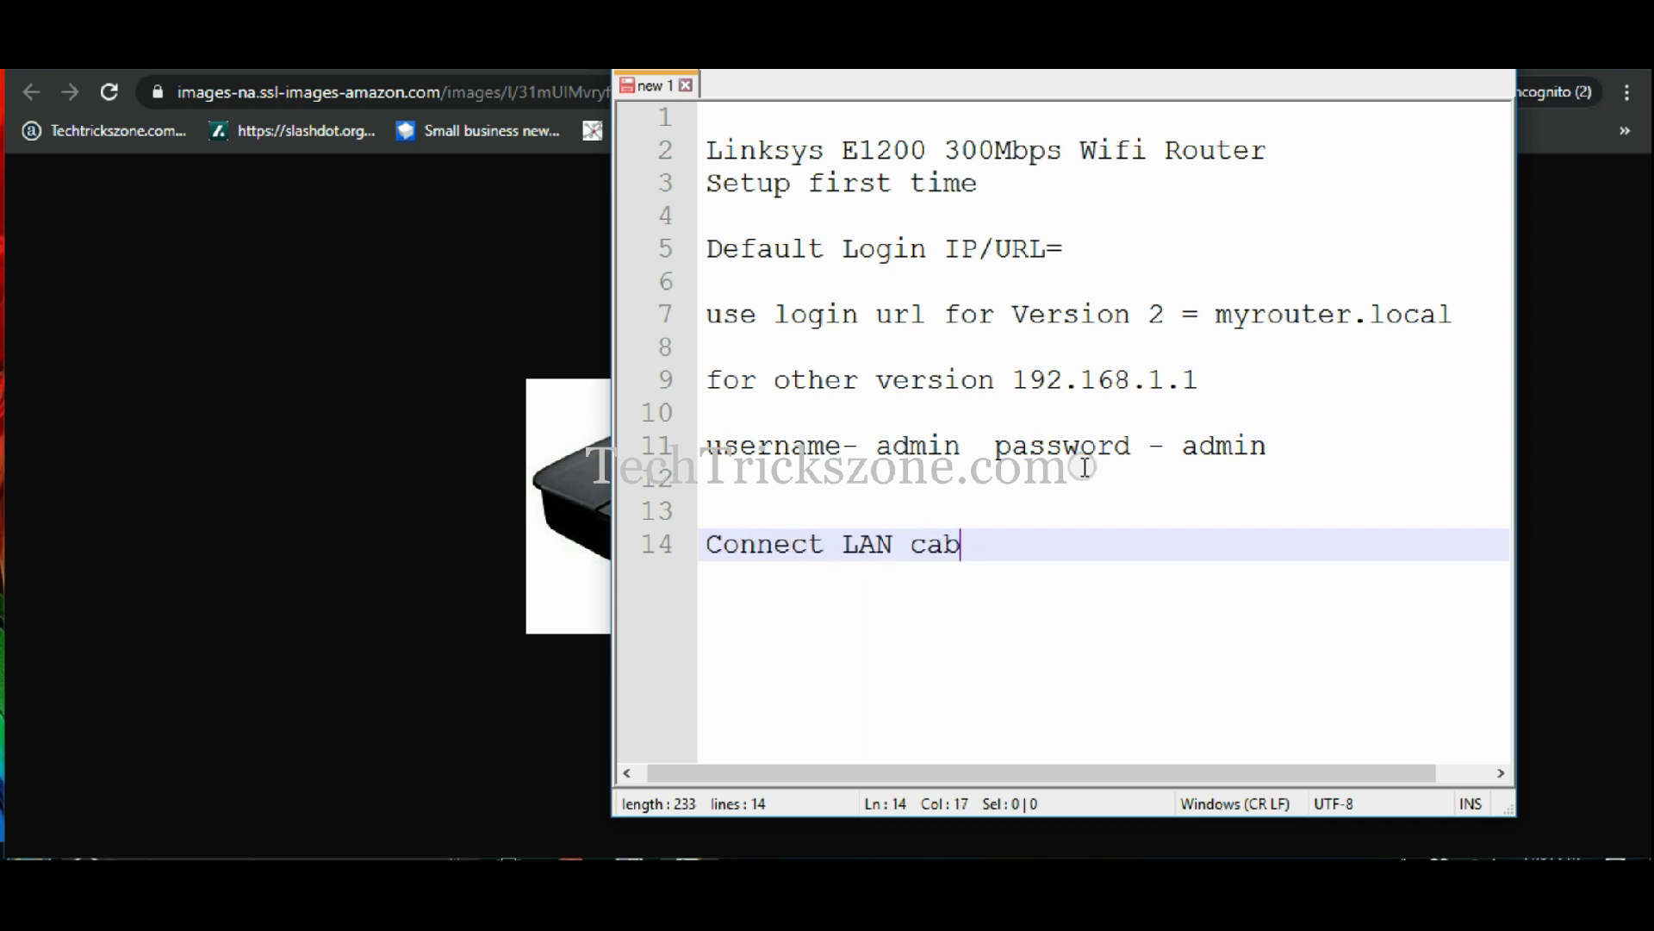
{"action": "type", "text": "bLAN port and PC/Computer"}
{"action": "key", "text": "Return"}
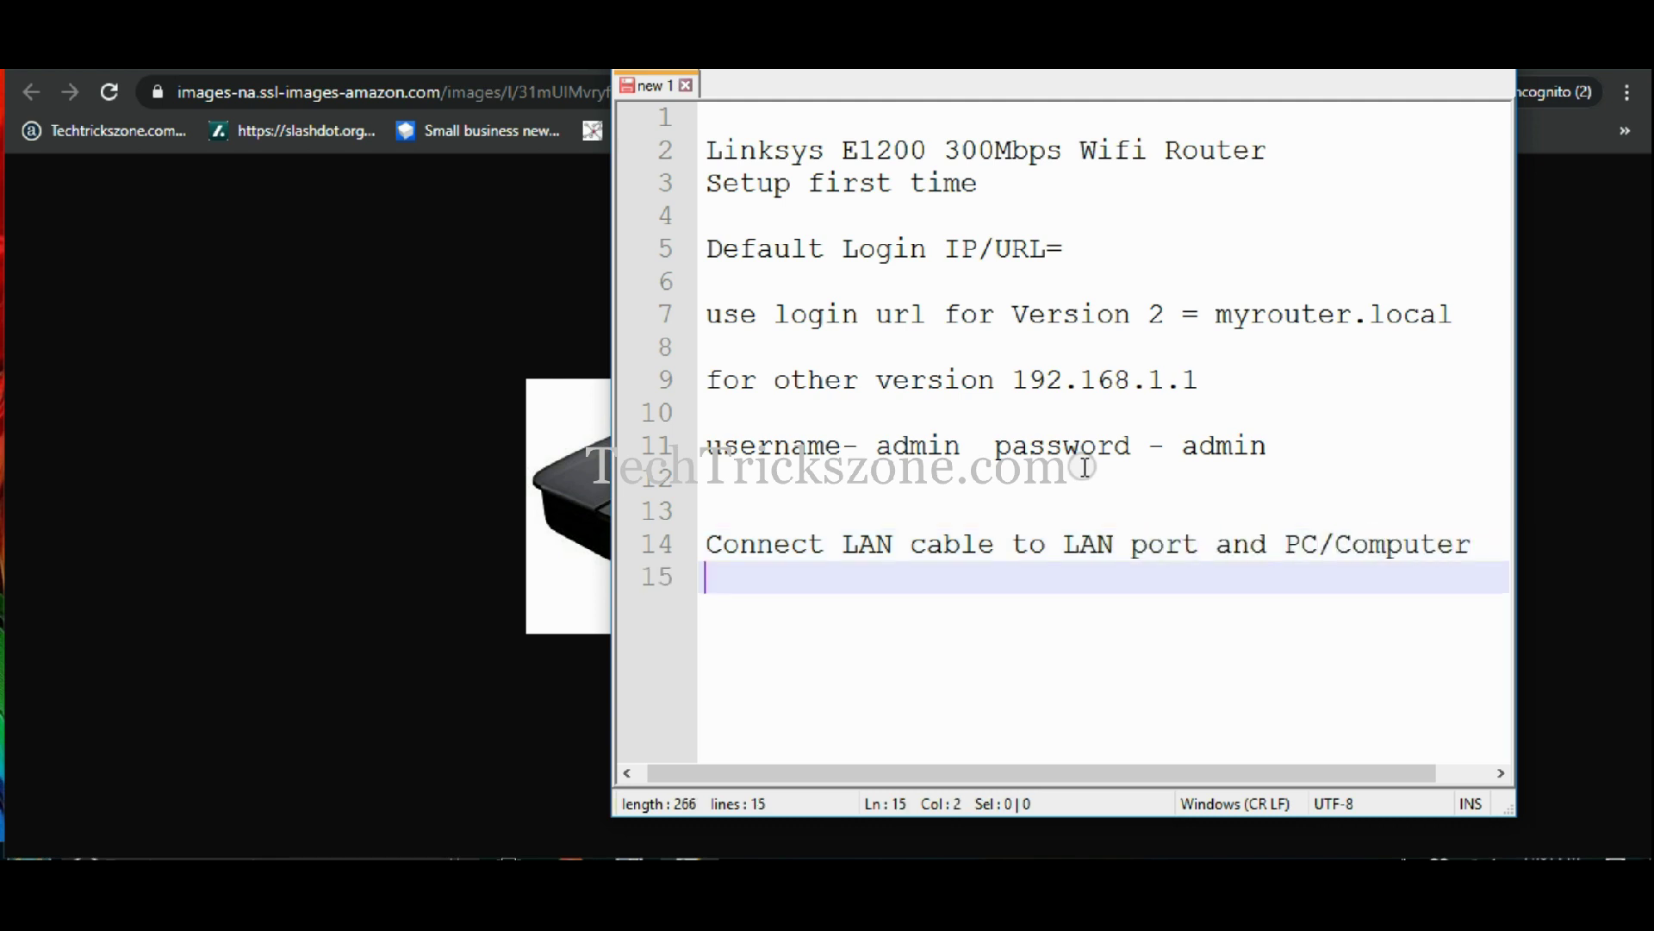
{"action": "key", "text": "Return"}
- Add the lines 'Internet cable connect to WAN port' and 'Now follow video' to the notes
{"action": "type", "text": "I"}
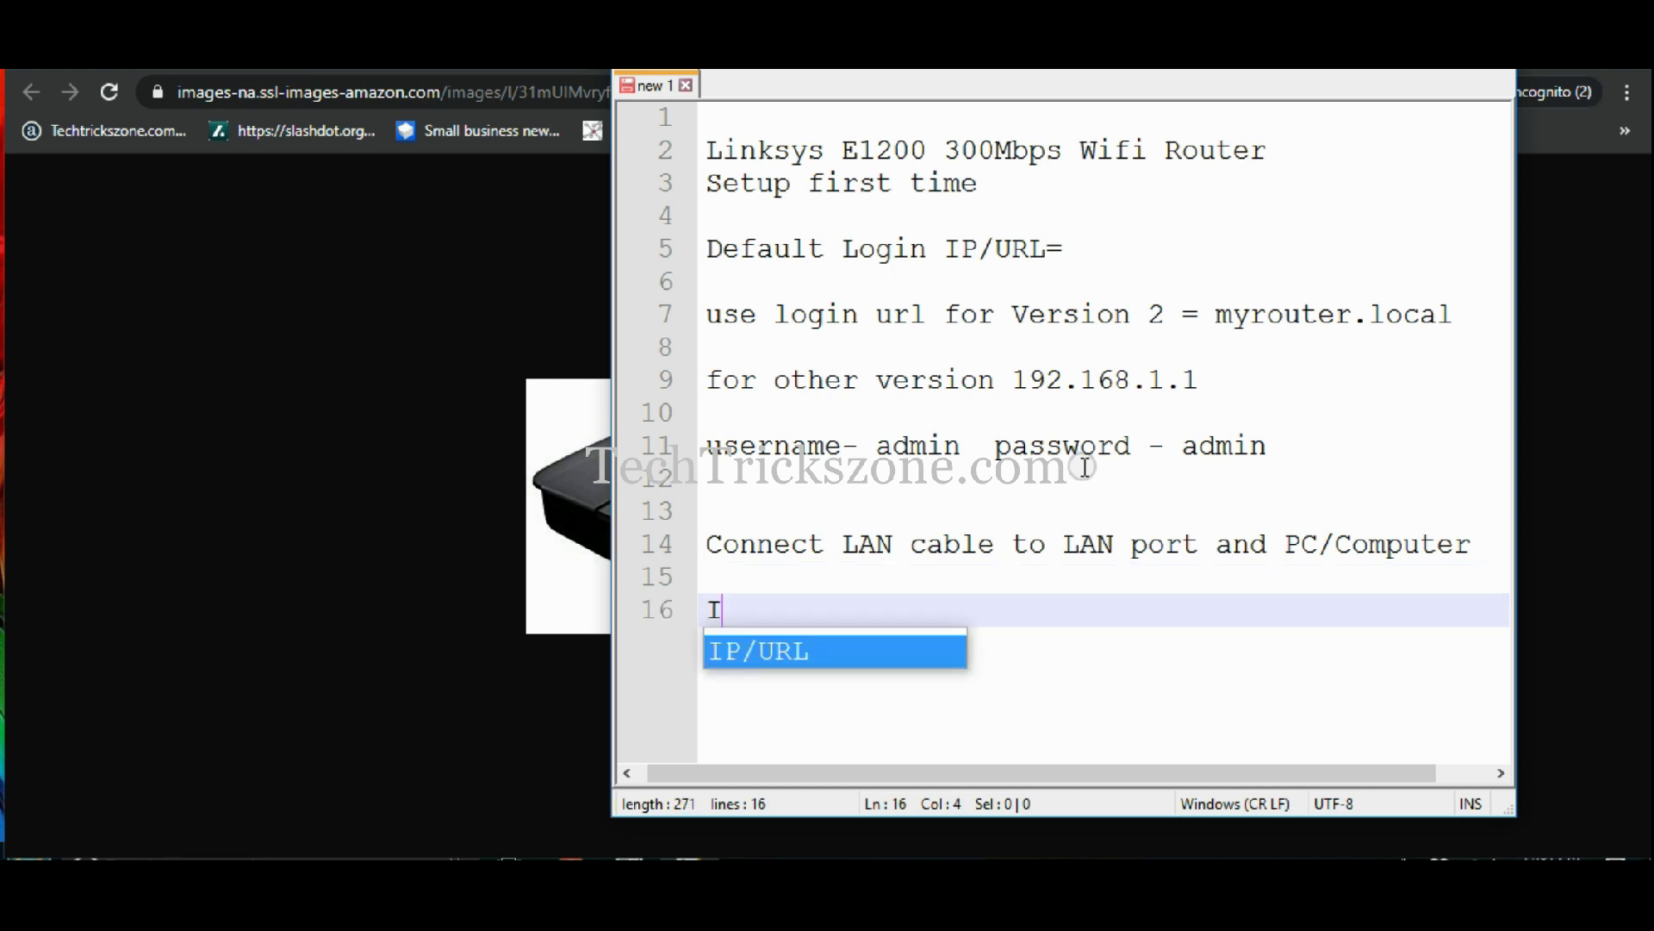
{"action": "type", "text": "nternet cable "}
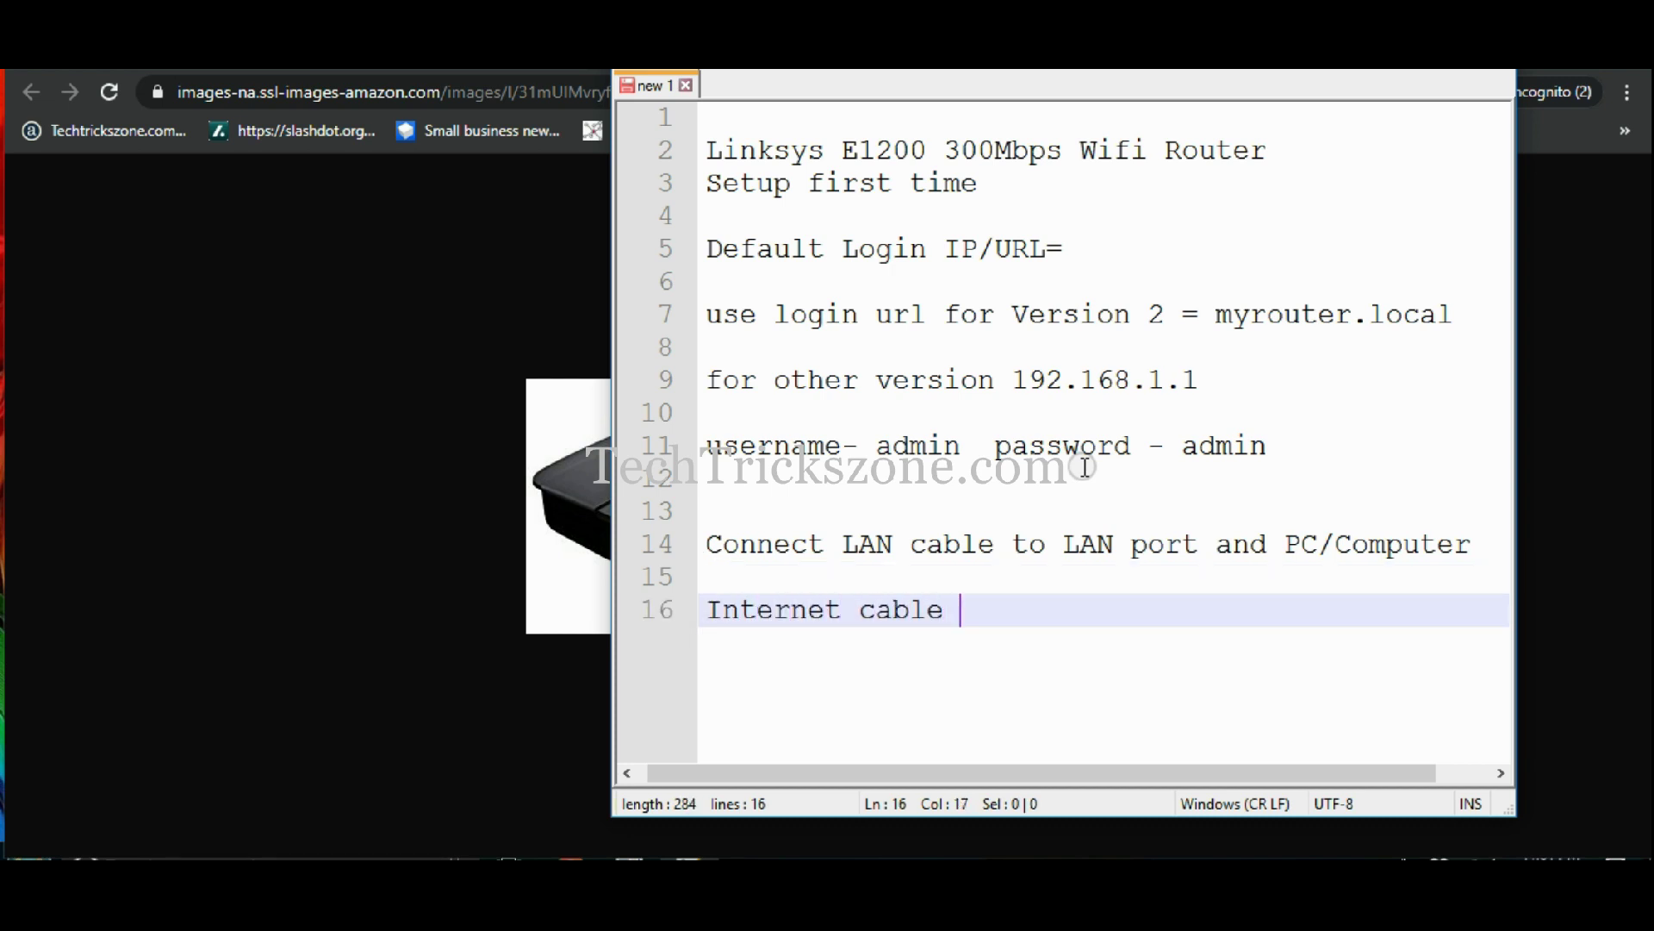
{"action": "type", "text": "connect to"}
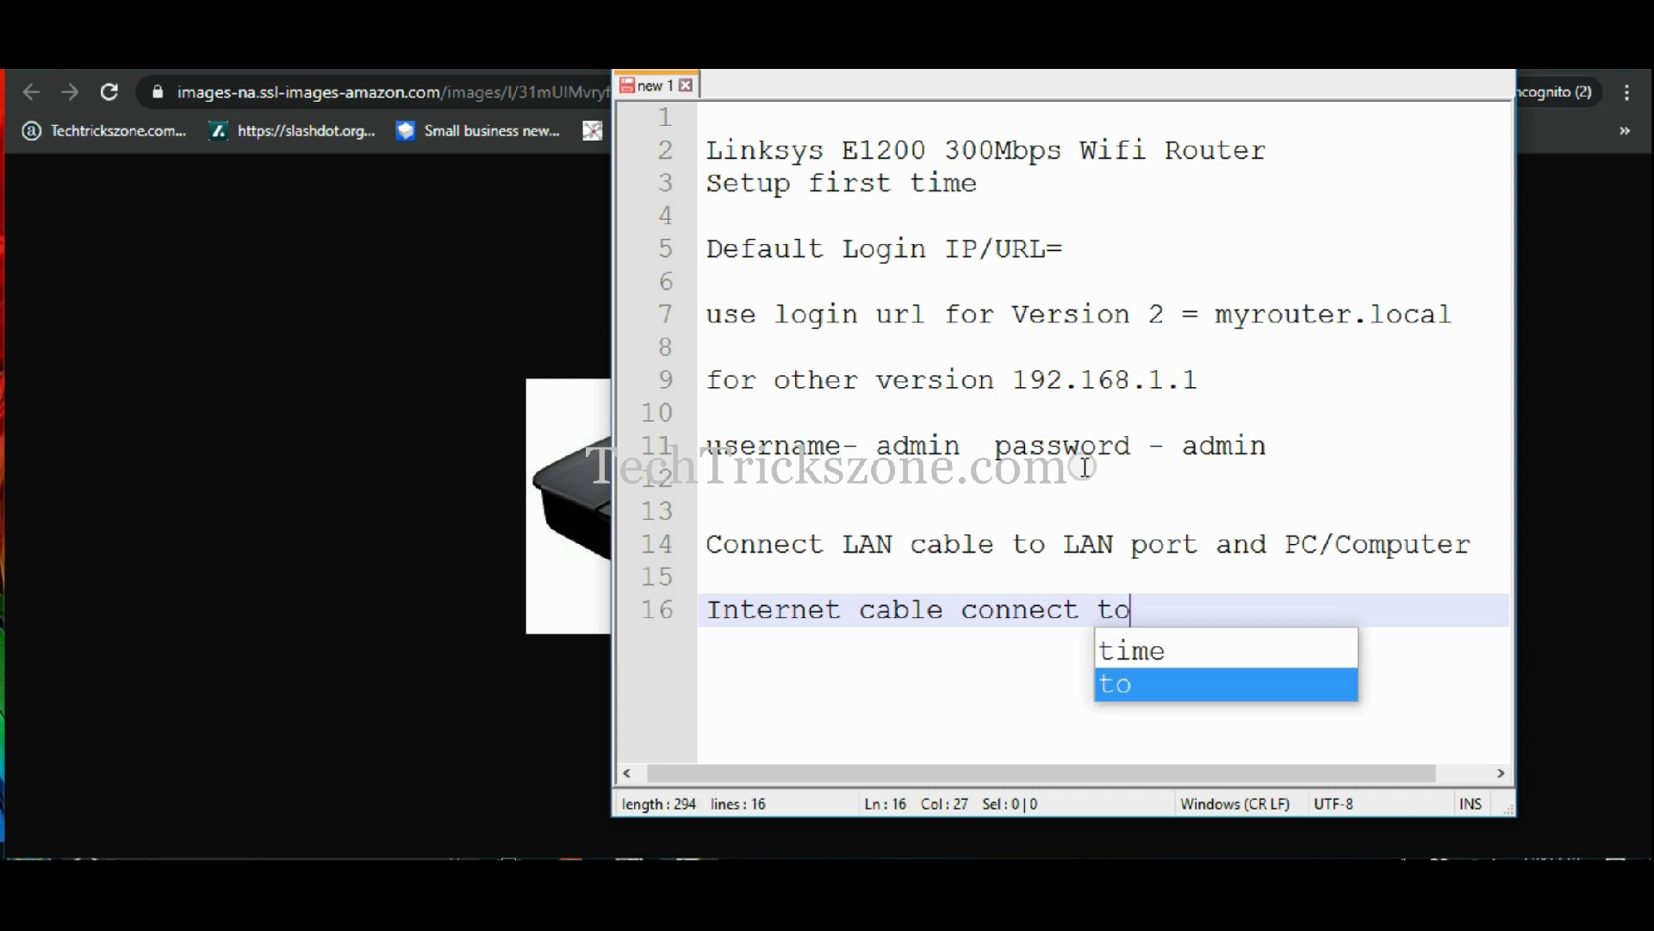
{"action": "type", "text": " WAN or"}
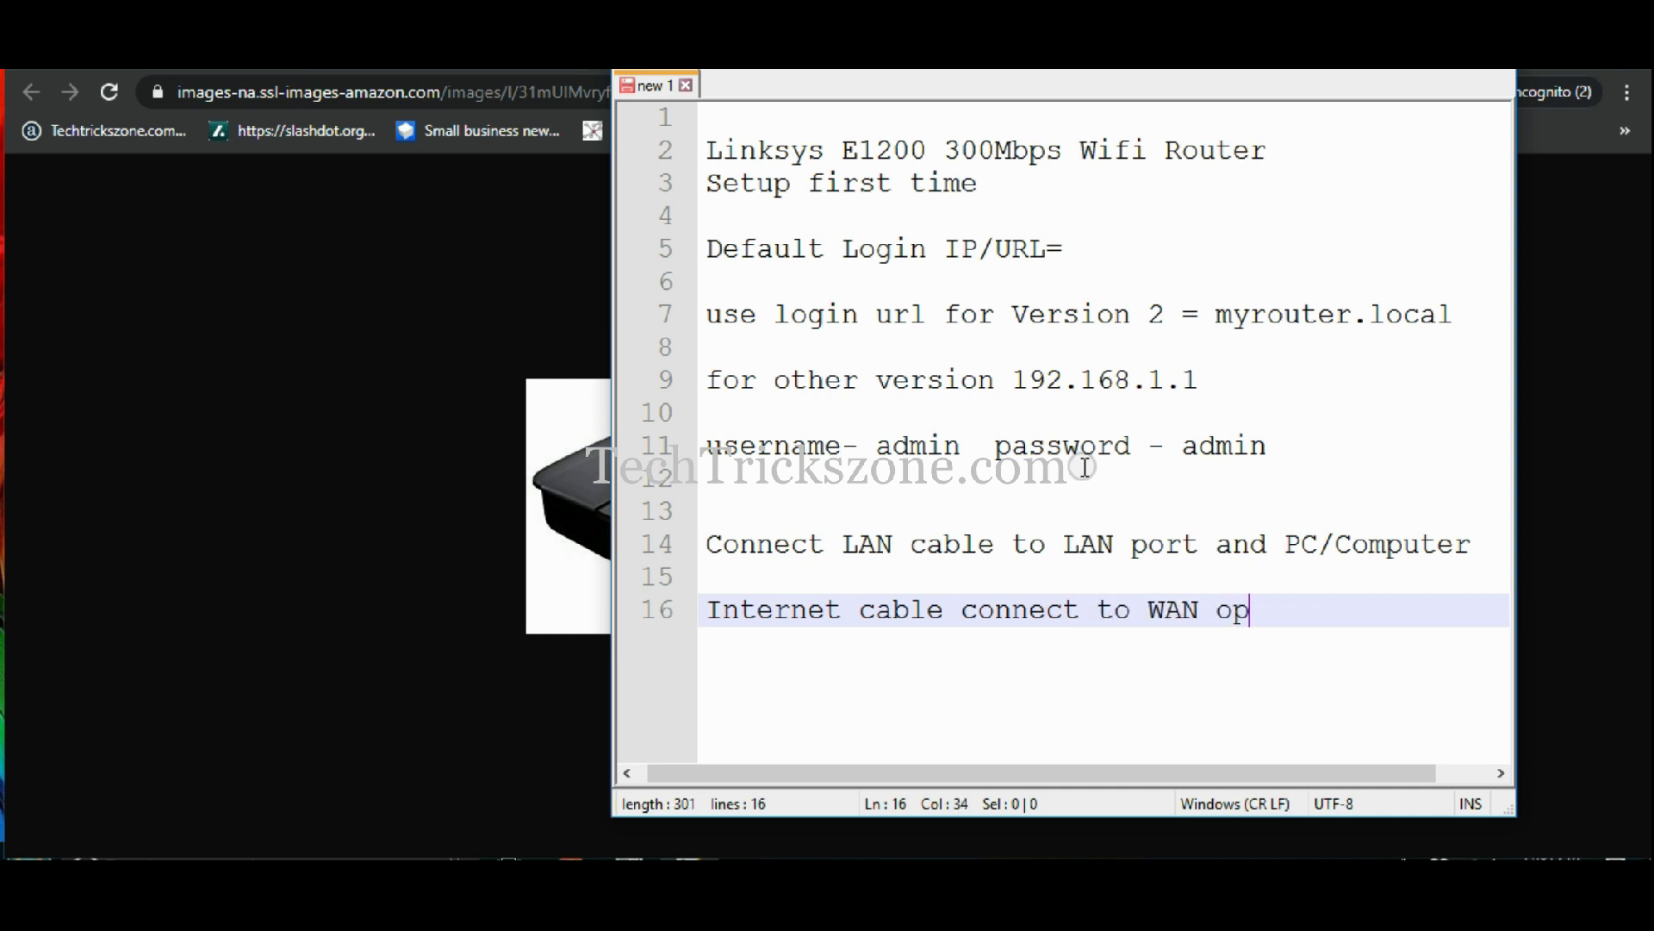
{"action": "key", "text": "BackSpace"}
{"action": "type", "text": "port"}
{"action": "key", "text": "Return"}
{"action": "key", "text": "Return"}
{"action": "type", "text": "Now follow video"}
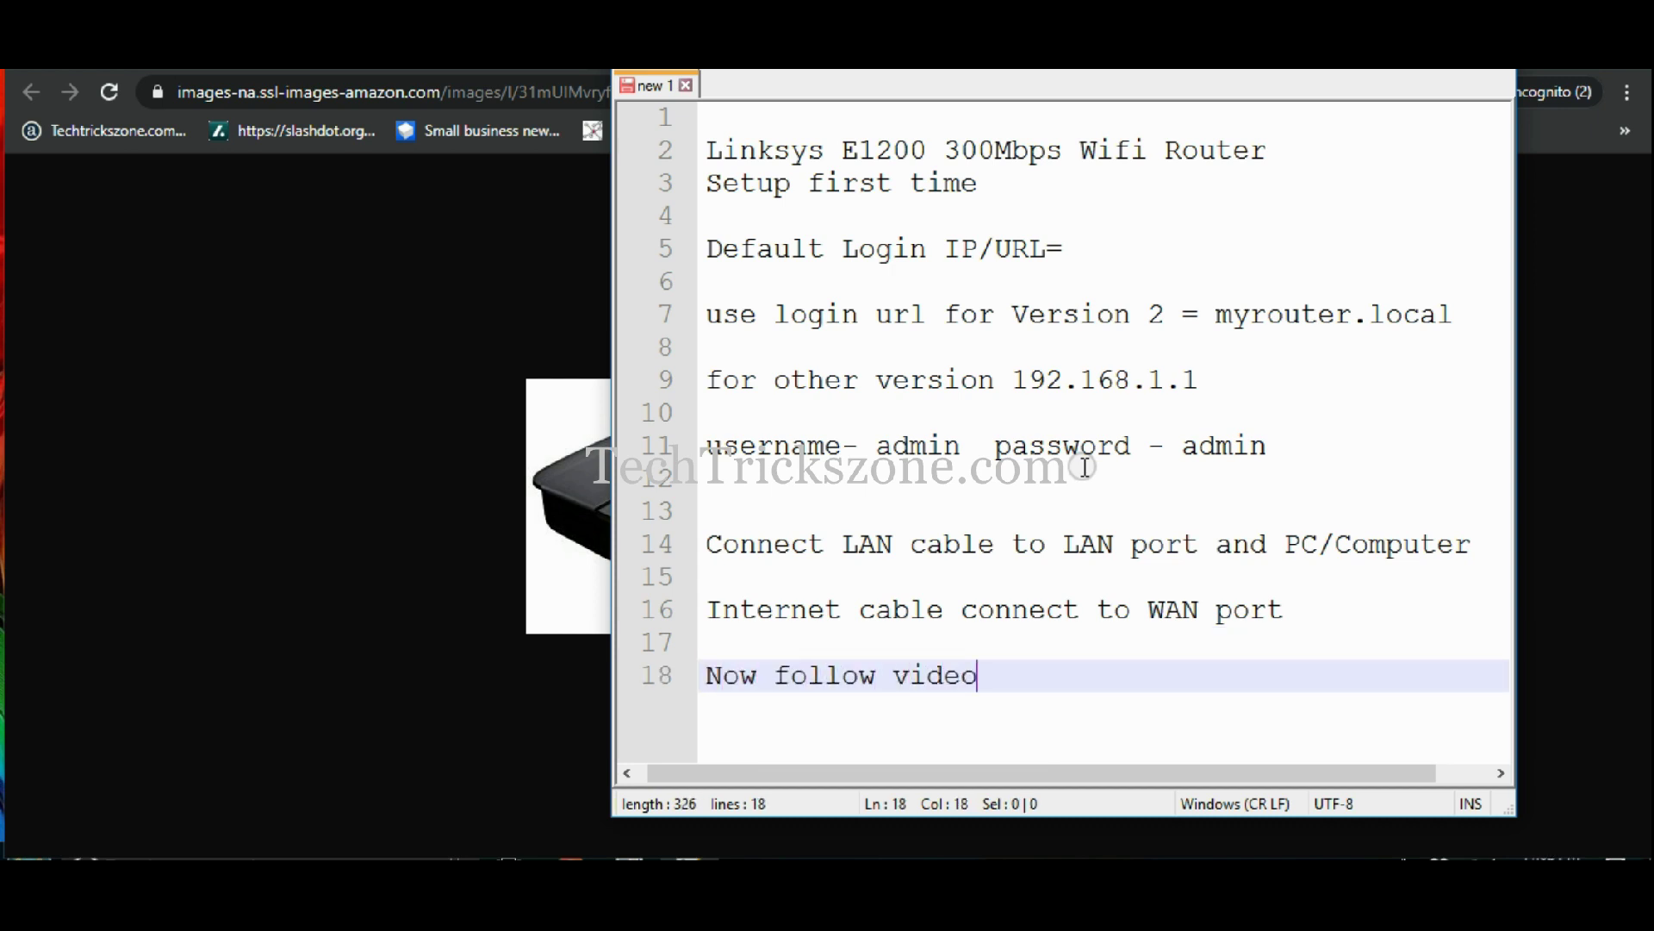
{"action": "key", "text": "Return"}
{"action": "left_click", "coordinate": [343, 600]}
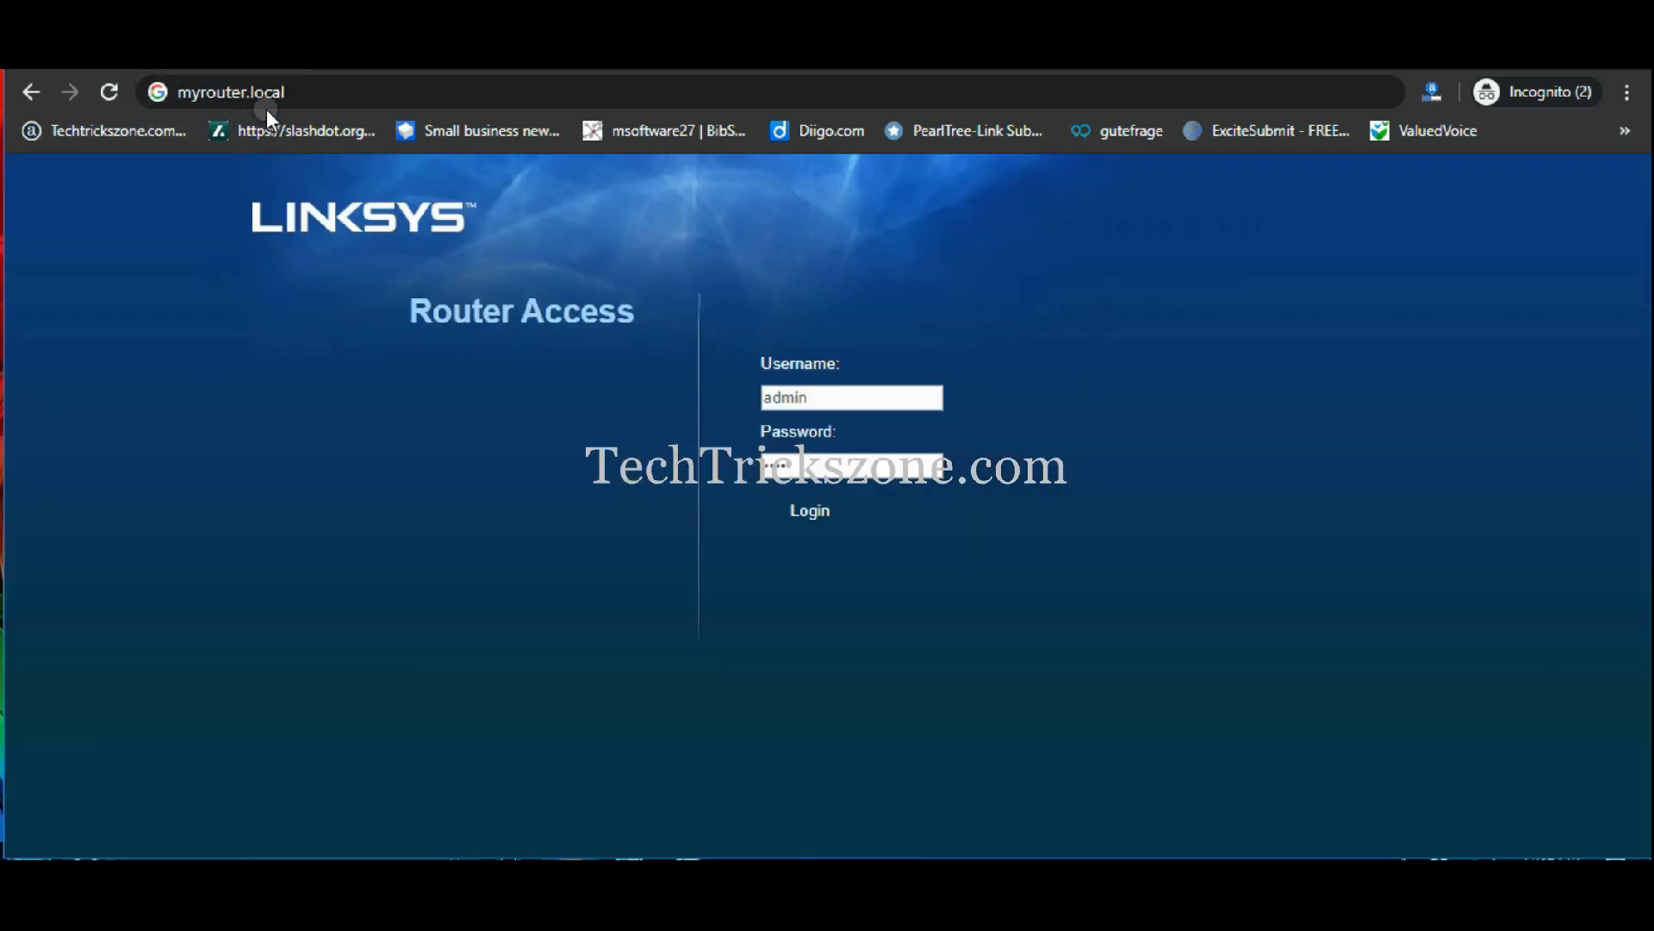
- Load the router's web interface at 192.168.1.1 instead of myrouter.local
{"action": "left_click", "coordinate": [268, 103]}
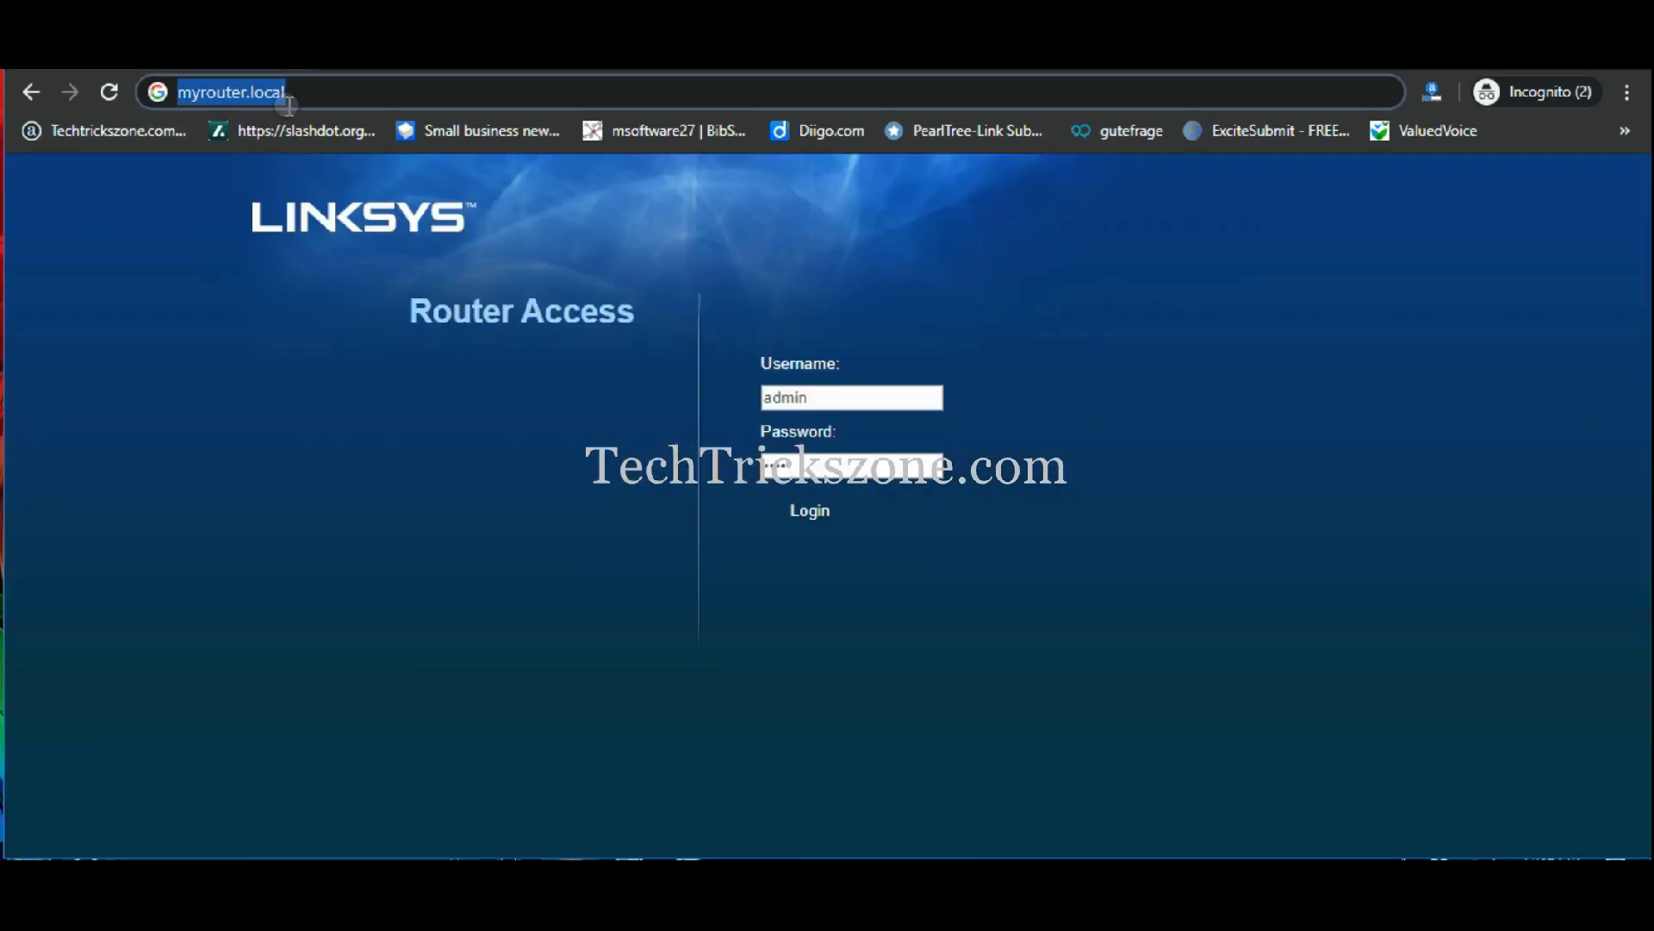
{"action": "type", "text": "192.1"}
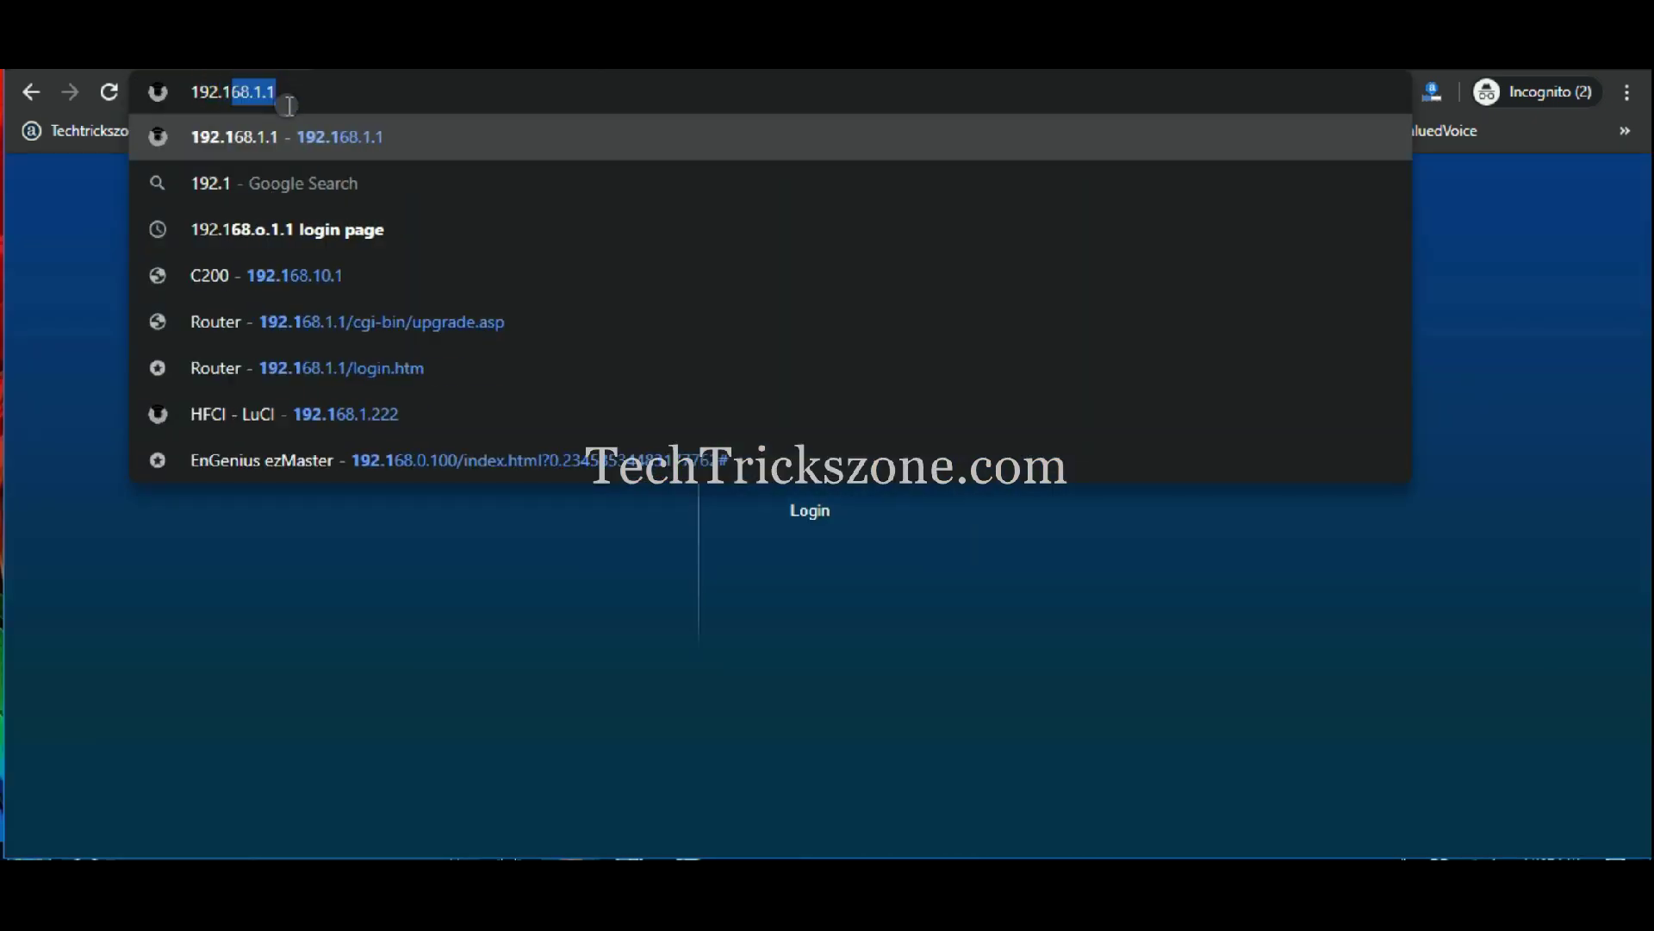
{"action": "type", "text": "68.1.1"}
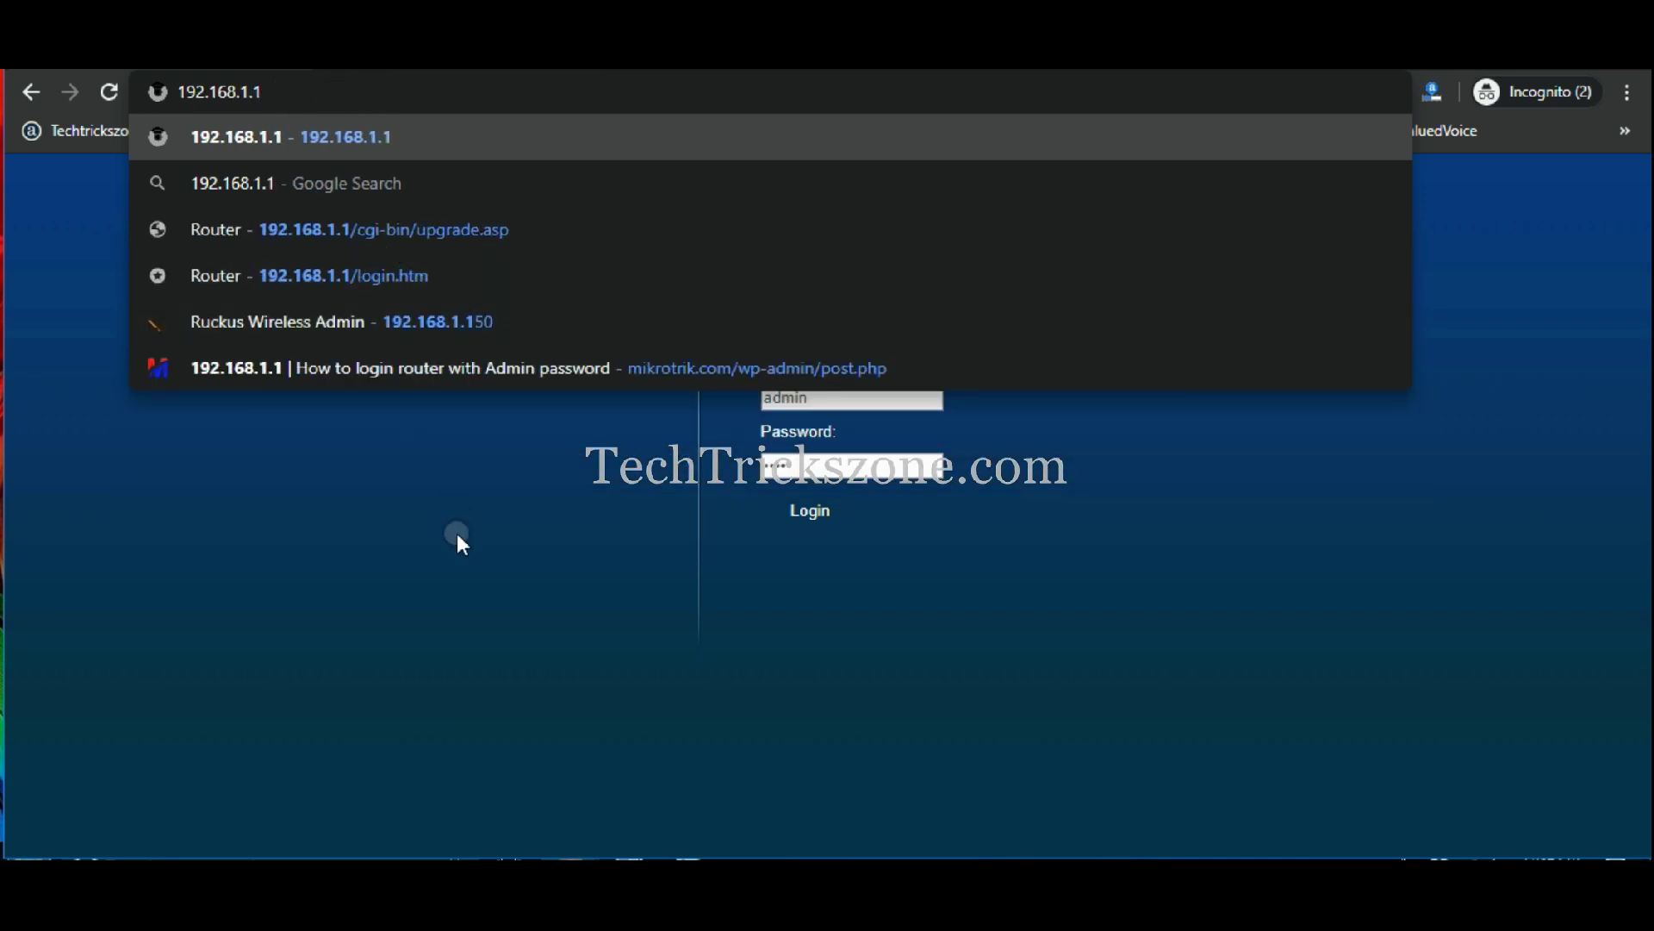
{"action": "key", "text": "Return"}
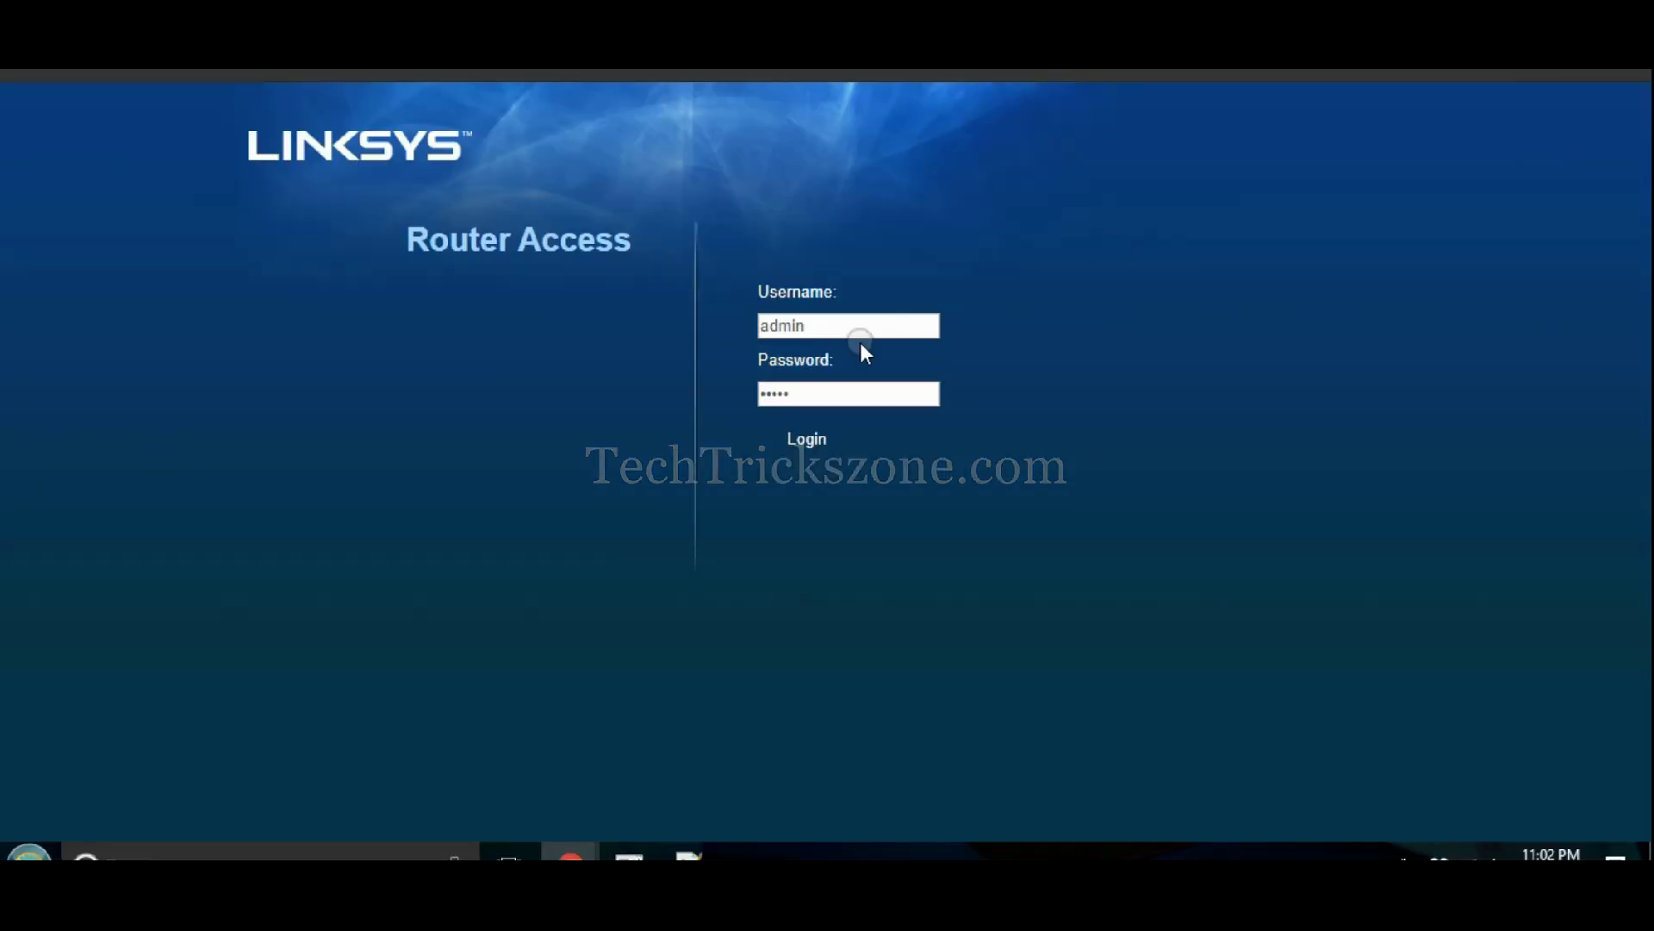
- Log in as admin and dismiss the warning with 'Do not show me this again' ticked
{"action": "double_click", "coordinate": [842, 325]}
{"action": "type", "text": "admin"}
{"action": "key", "text": "Tab"}
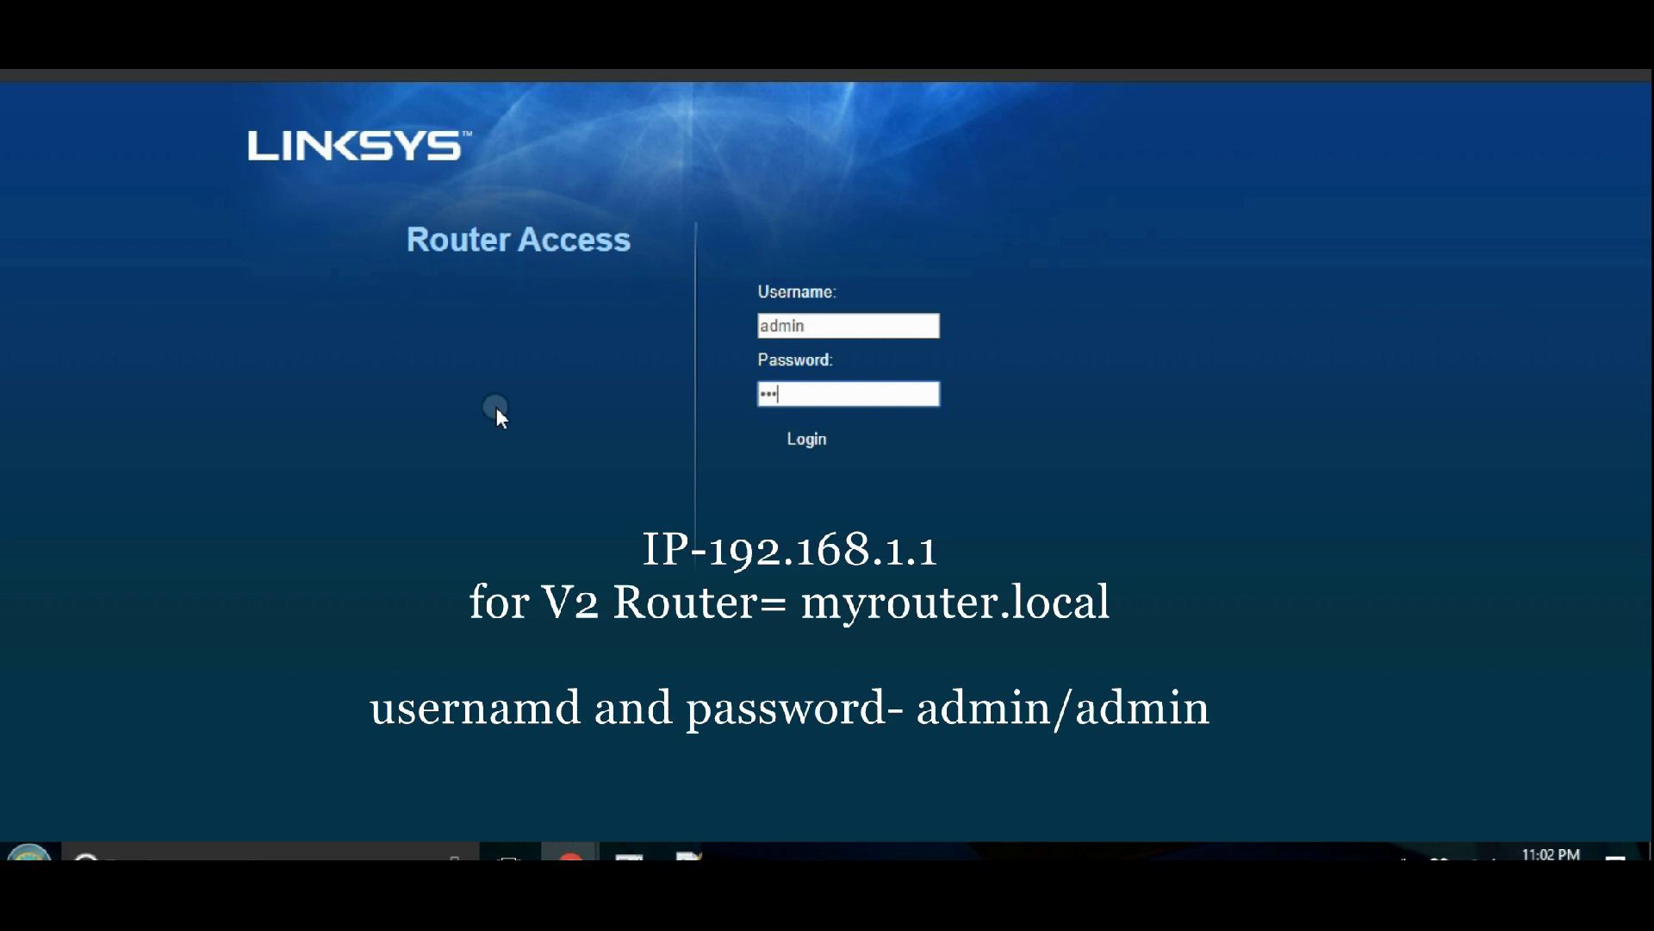
{"action": "left_click", "coordinate": [794, 443]}
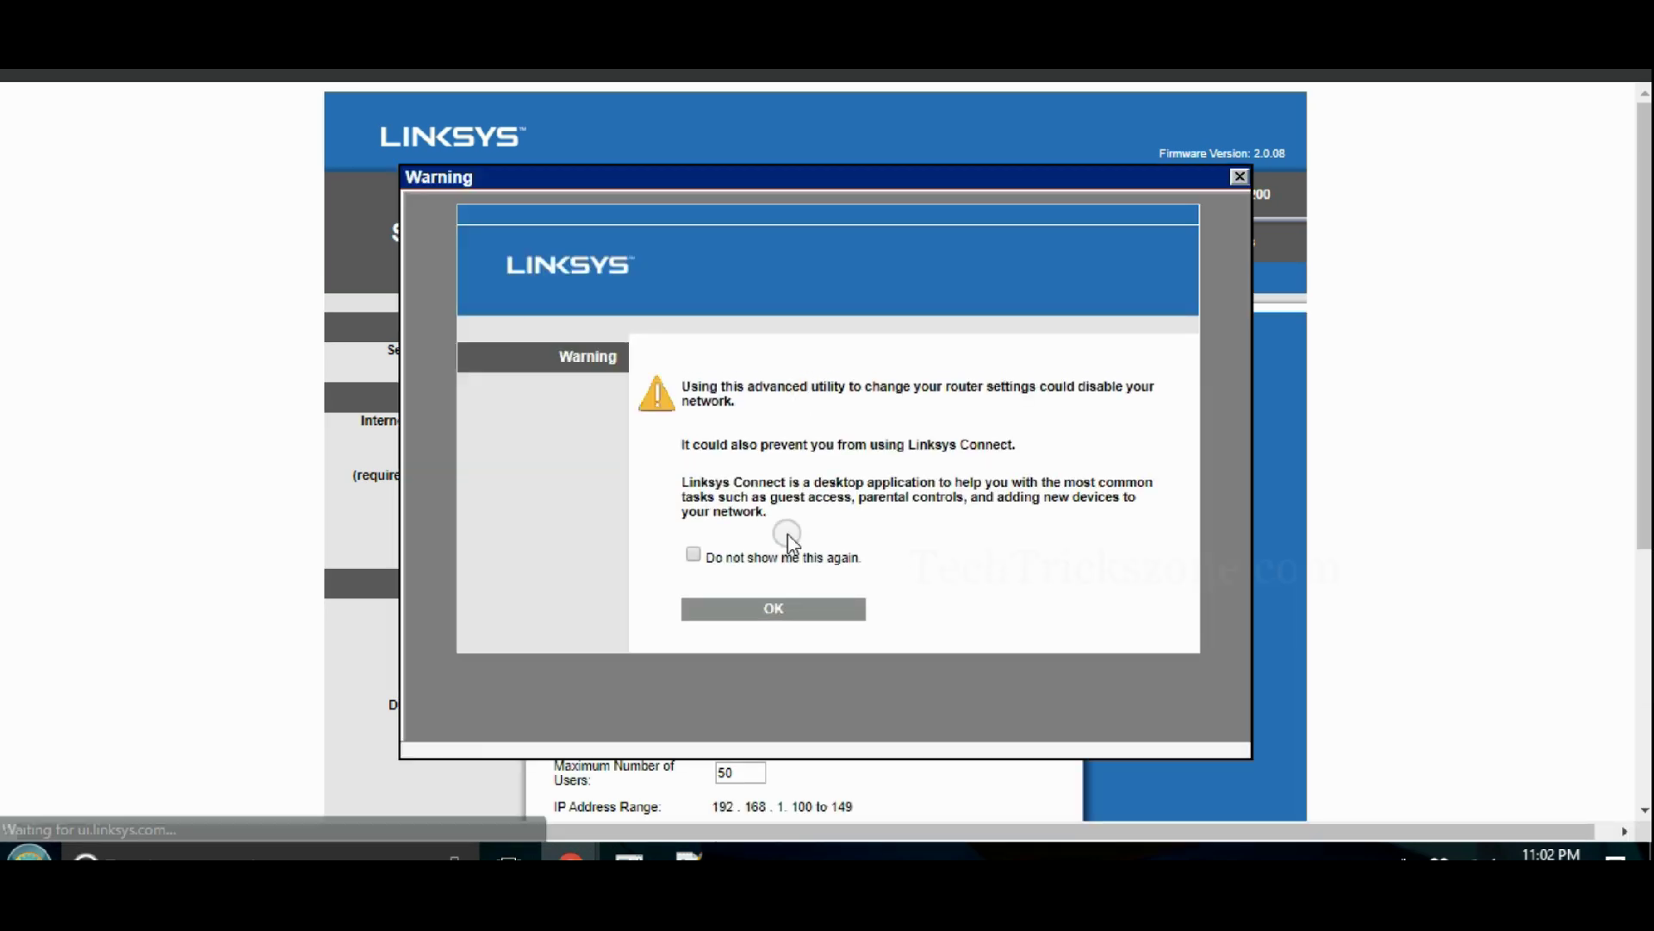
{"action": "left_click", "coordinate": [690, 557]}
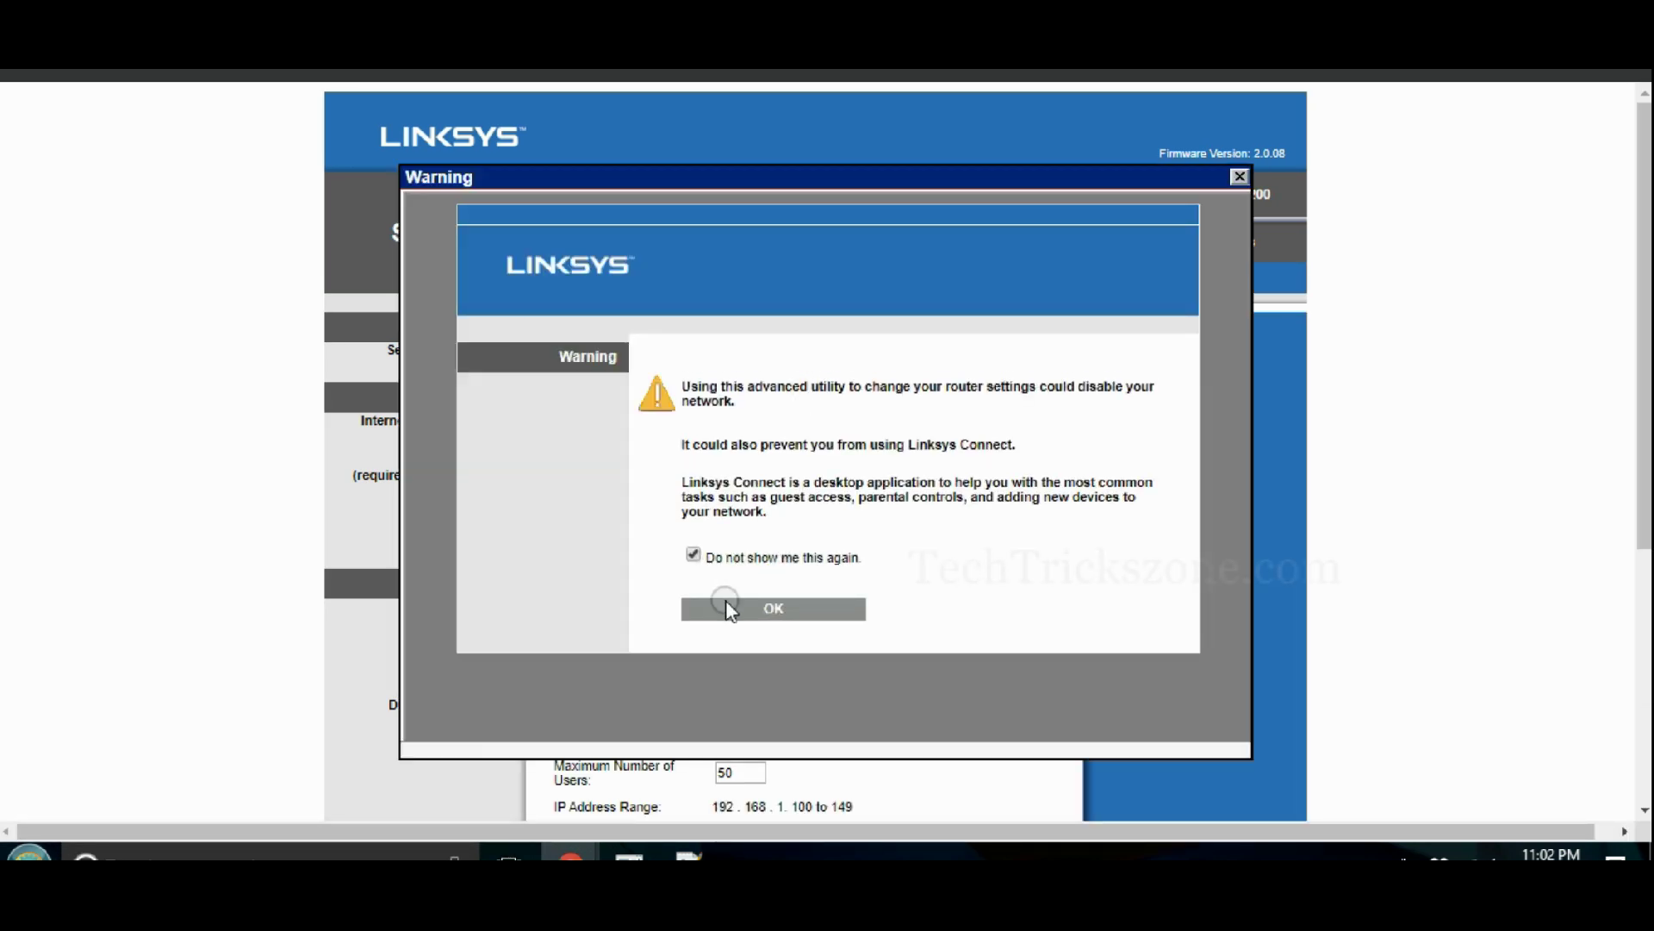
{"action": "left_click", "coordinate": [769, 614]}
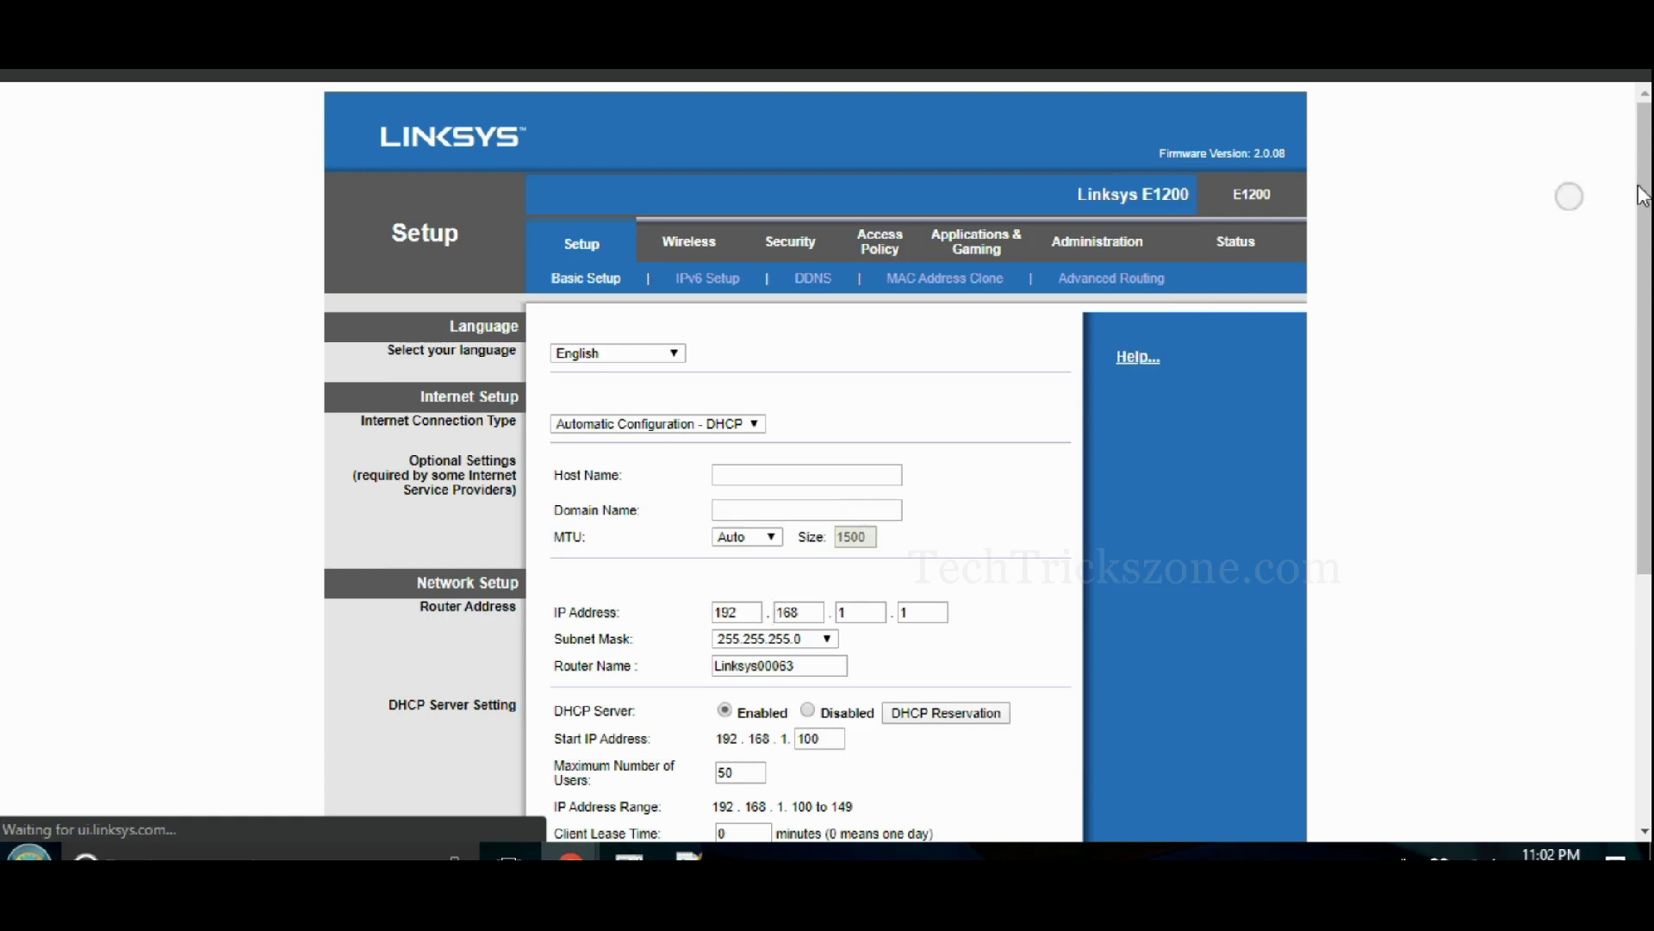
{"action": "scroll", "coordinate": [827, 465], "scroll_direction": "down", "scroll_amount": 1}
- Start a task list in the notes with '1. WAN Port configuration'
{"action": "key", "text": "alt+Tab"}
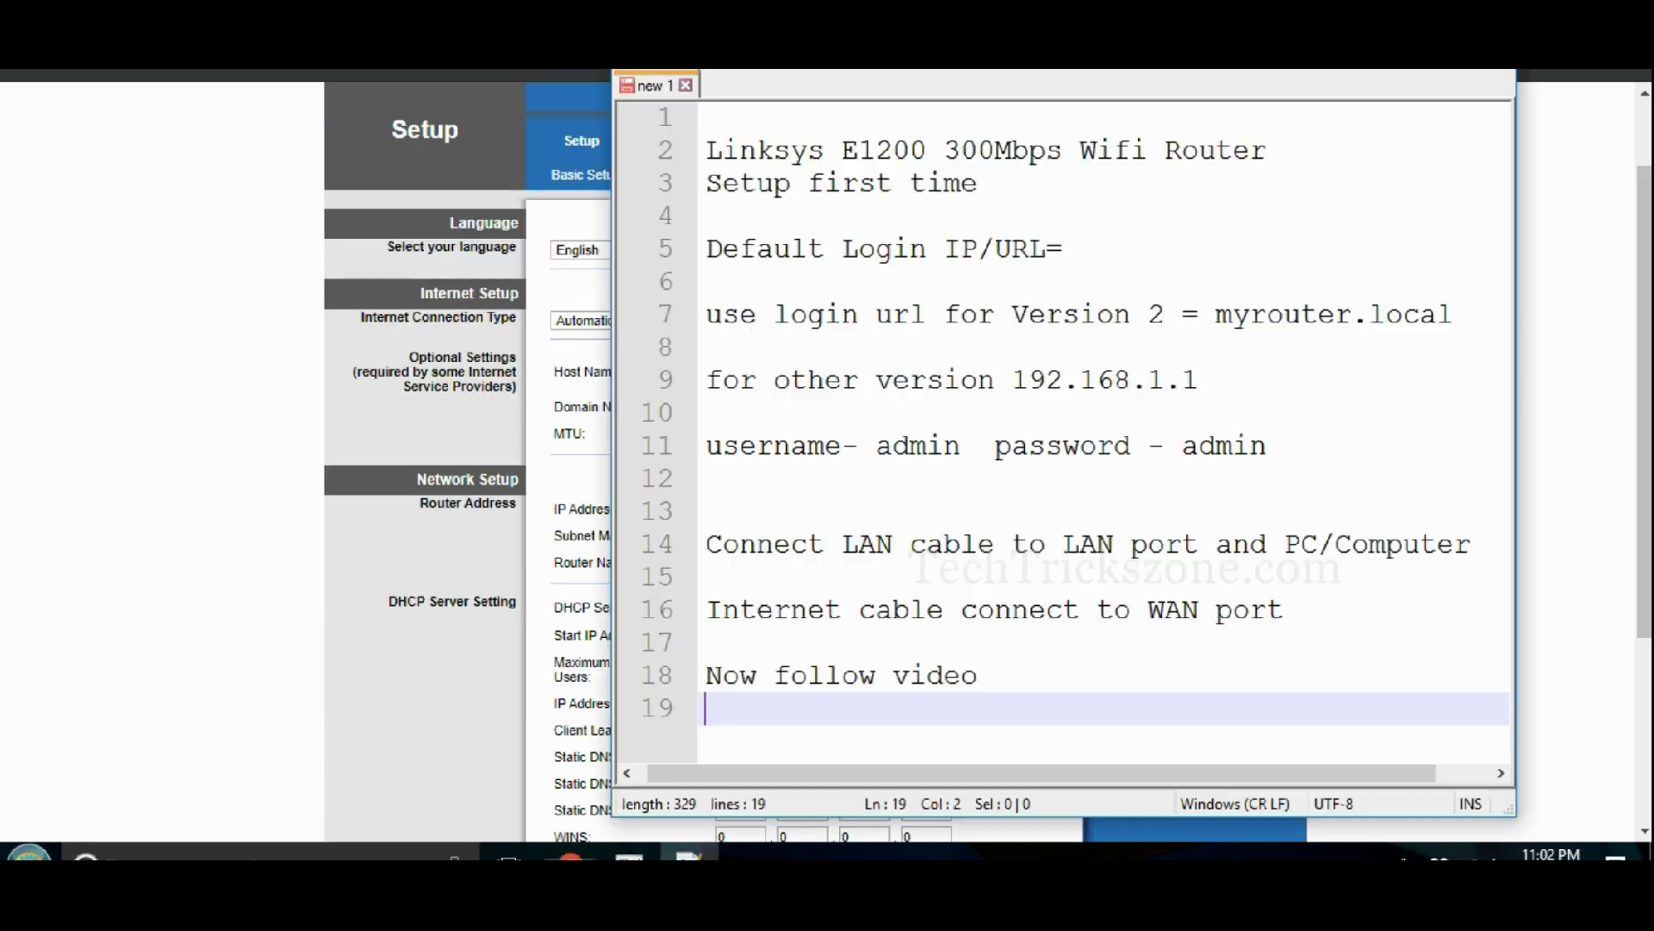
{"action": "key", "text": "Return"}
{"action": "key", "text": "Return"}
{"action": "key", "text": "Return"}
{"action": "key", "text": "Return"}
{"action": "key", "text": "Return"}
{"action": "key", "text": "Return"}
{"action": "key", "text": "Return"}
{"action": "key", "text": "Return"}
{"action": "key", "text": "Return"}
{"action": "key", "text": "Return"}
{"action": "key", "text": "Return"}
{"action": "key", "text": "Return"}
{"action": "key", "text": "Return"}
{"action": "key", "text": "Return"}
{"action": "key", "text": "Return"}
{"action": "key", "text": "Return"}
{"action": "left_click", "coordinate": [724, 314]}
{"action": "type", "text": "1. "}
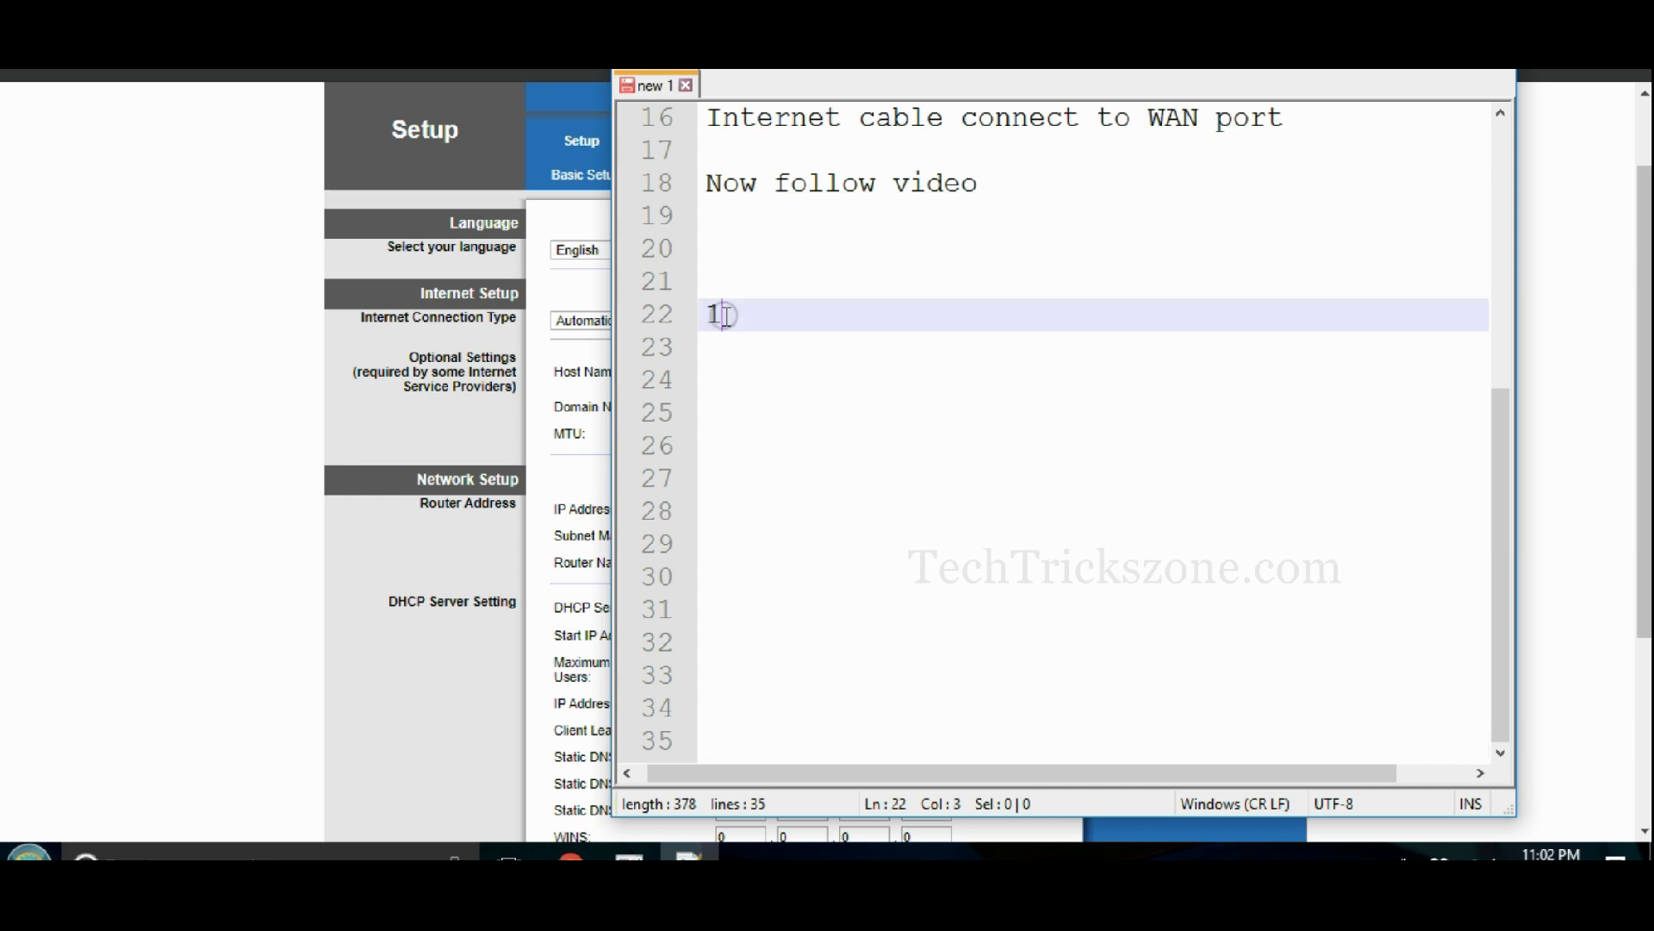
{"action": "type", "text": "WAN Port configuration"}
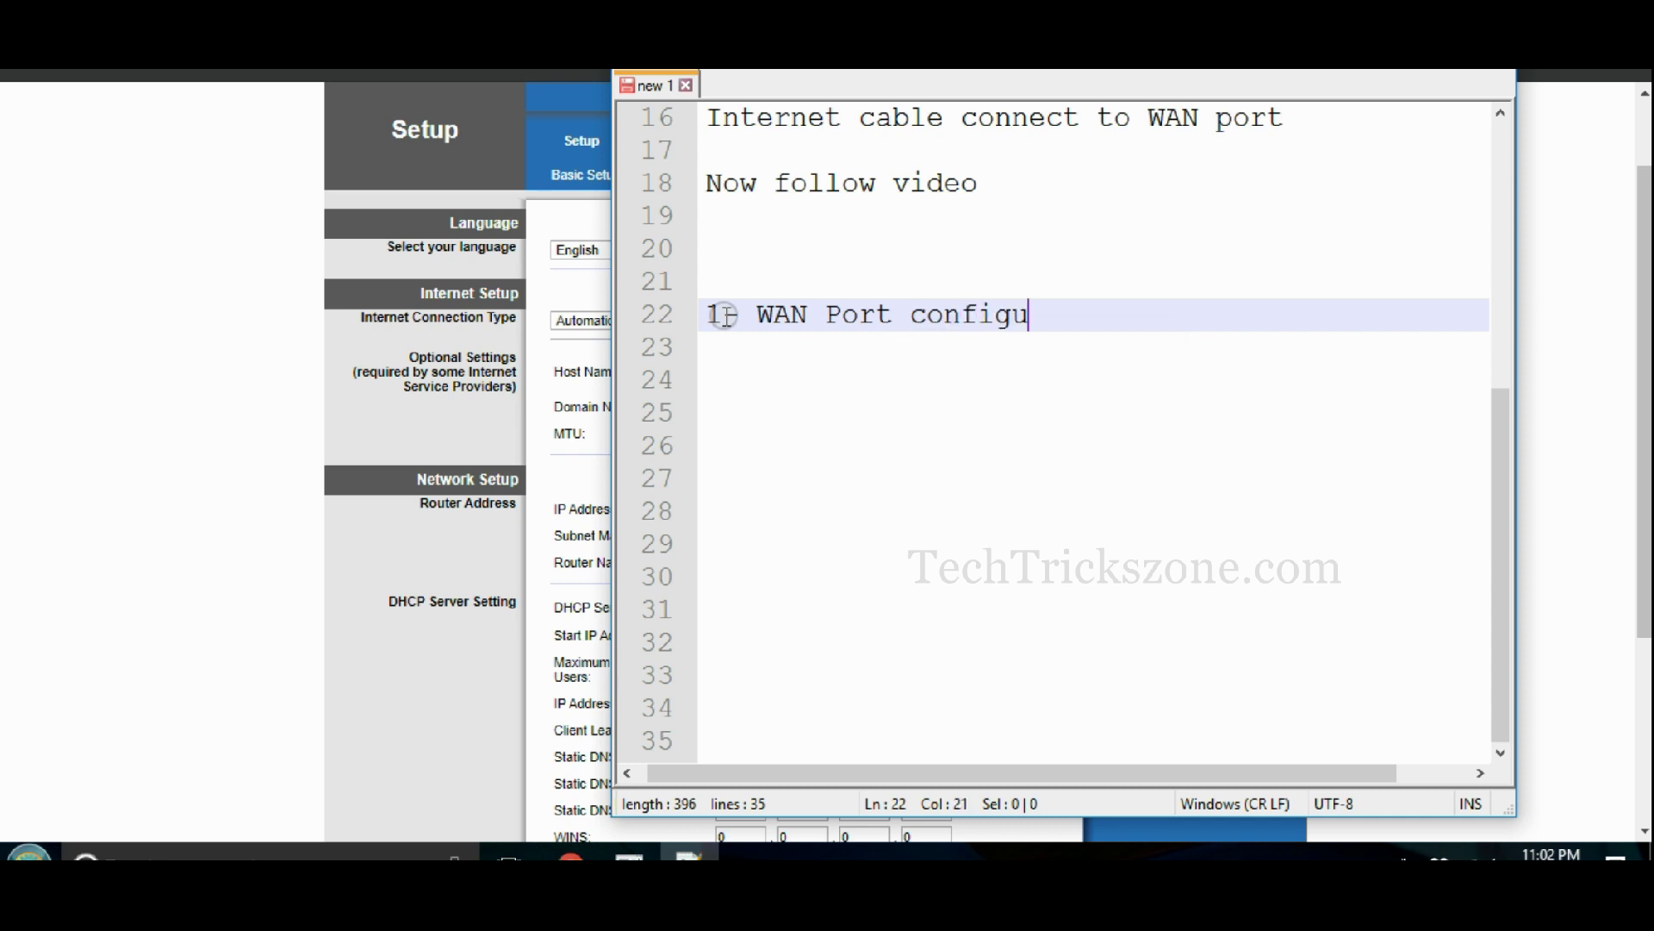
{"action": "key", "text": "Return"}
{"action": "key", "text": "Return"}
- Add the items '2- Wireless Configuraton' and '3- LAN configuration' to the task list
{"action": "type", "text": "2- Wireless"}
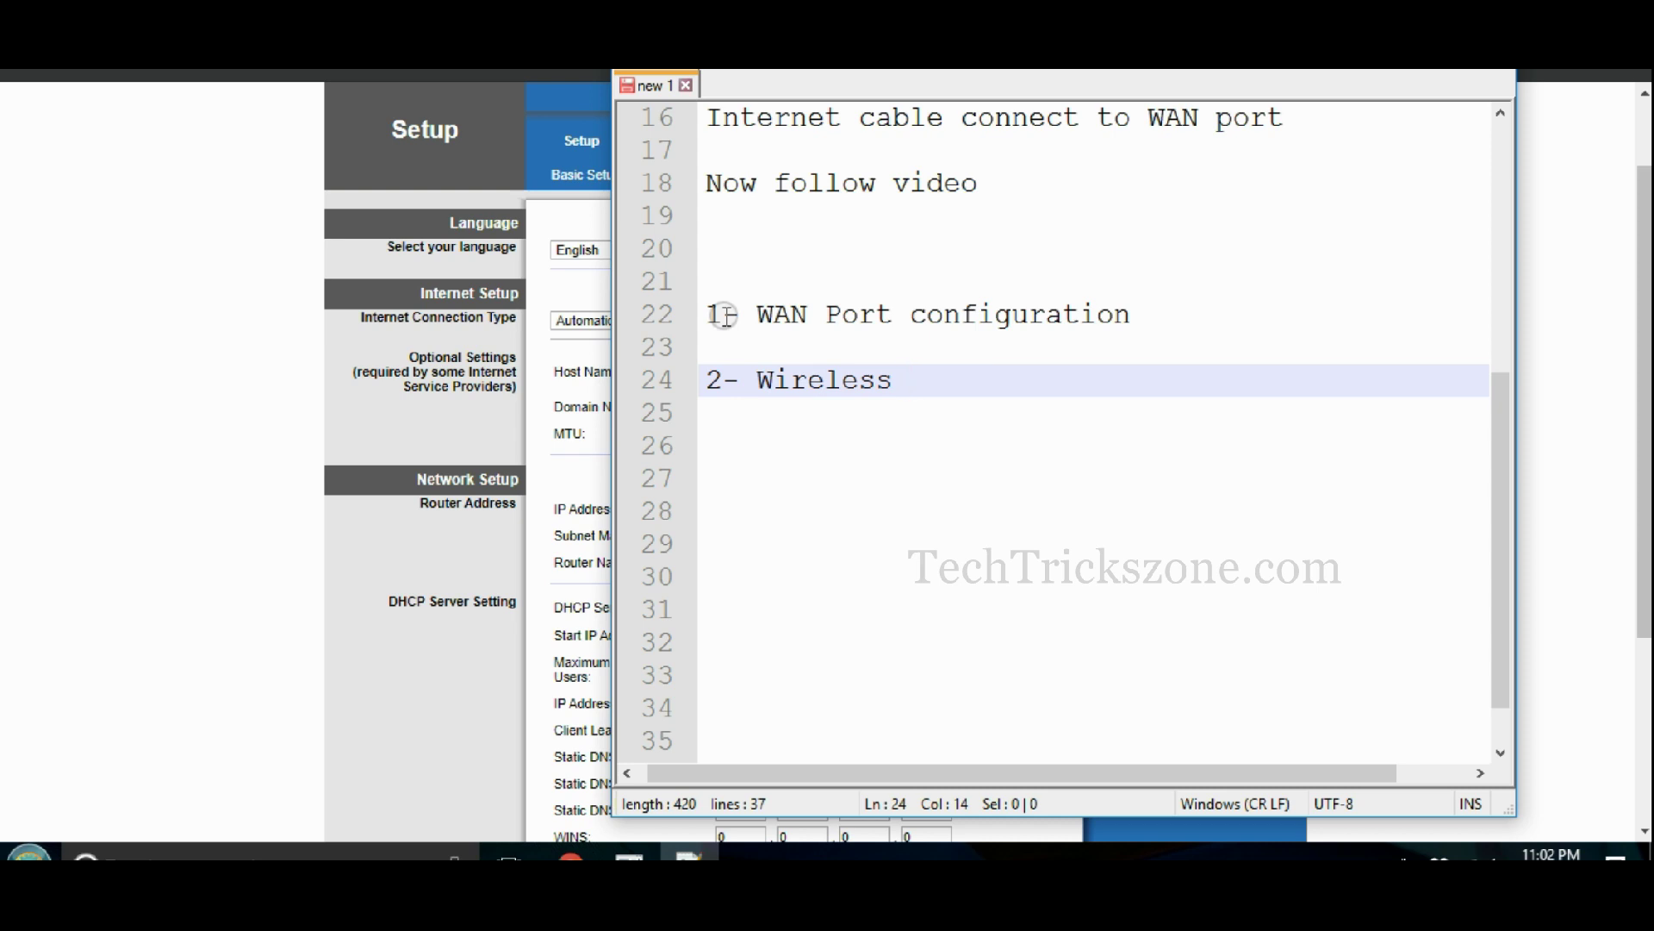
{"action": "type", "text": " Configuraton"}
{"action": "key", "text": "Return"}
{"action": "key", "text": "Return"}
{"action": "type", "text": "3- LAN conf"}
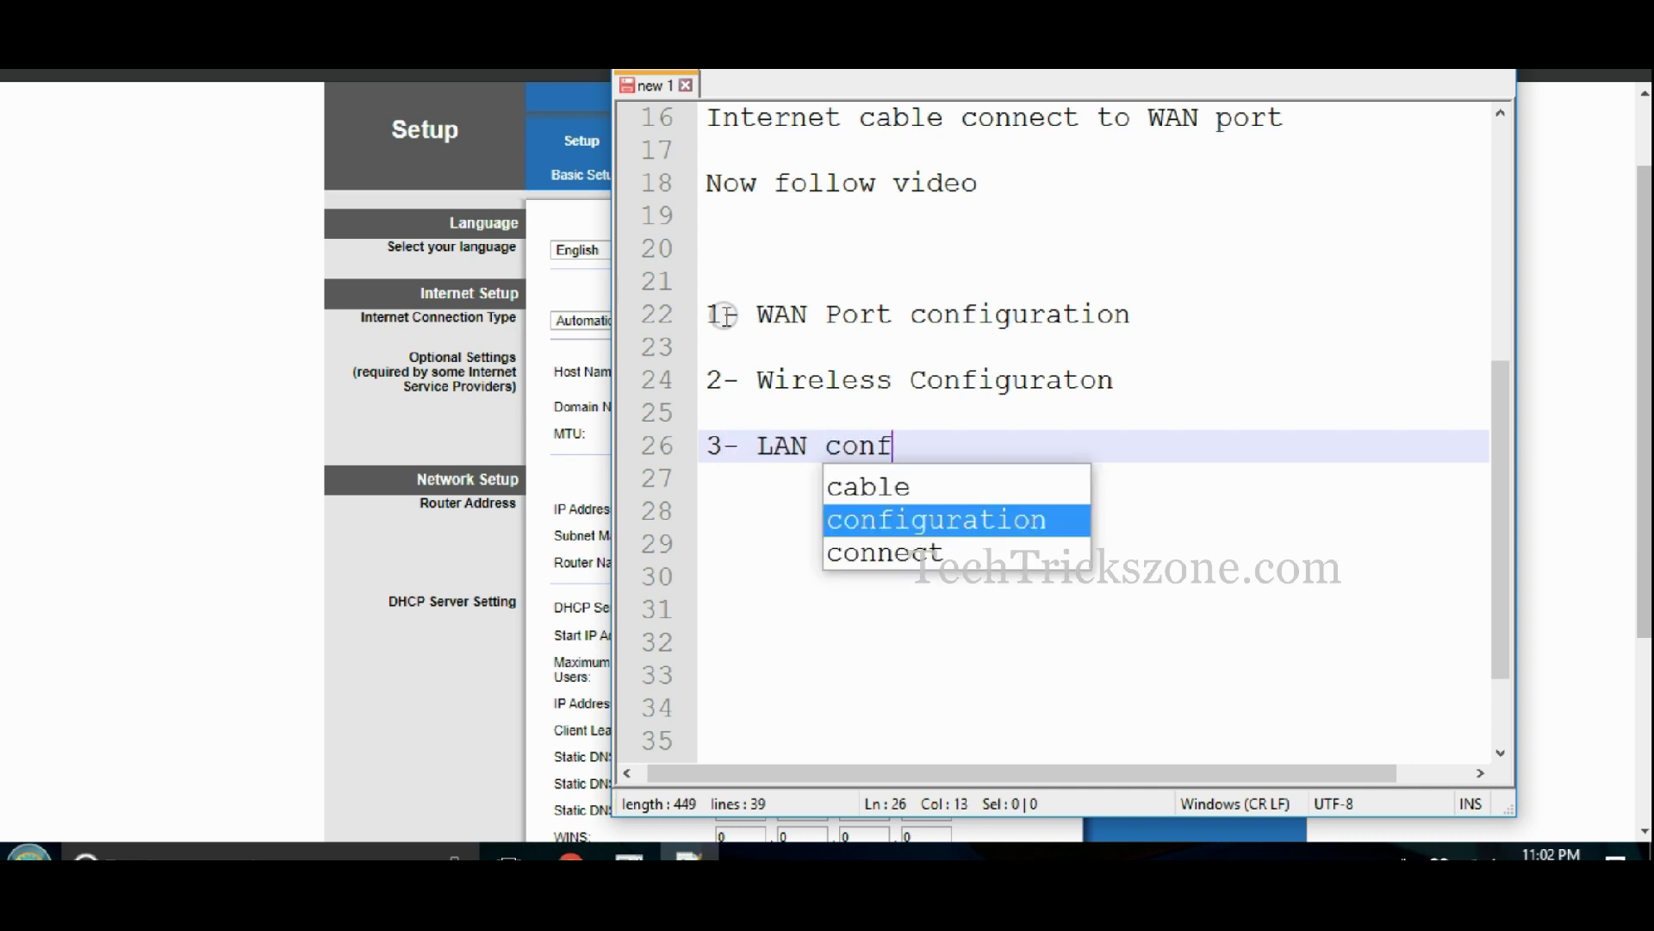
{"action": "type", "text": "igration"}
{"action": "key", "text": "BackSpace"}
{"action": "key", "text": "BackSpace"}
{"action": "key", "text": "BackSpace"}
{"action": "key", "text": "BackSpace"}
{"action": "key", "text": "BackSpace"}
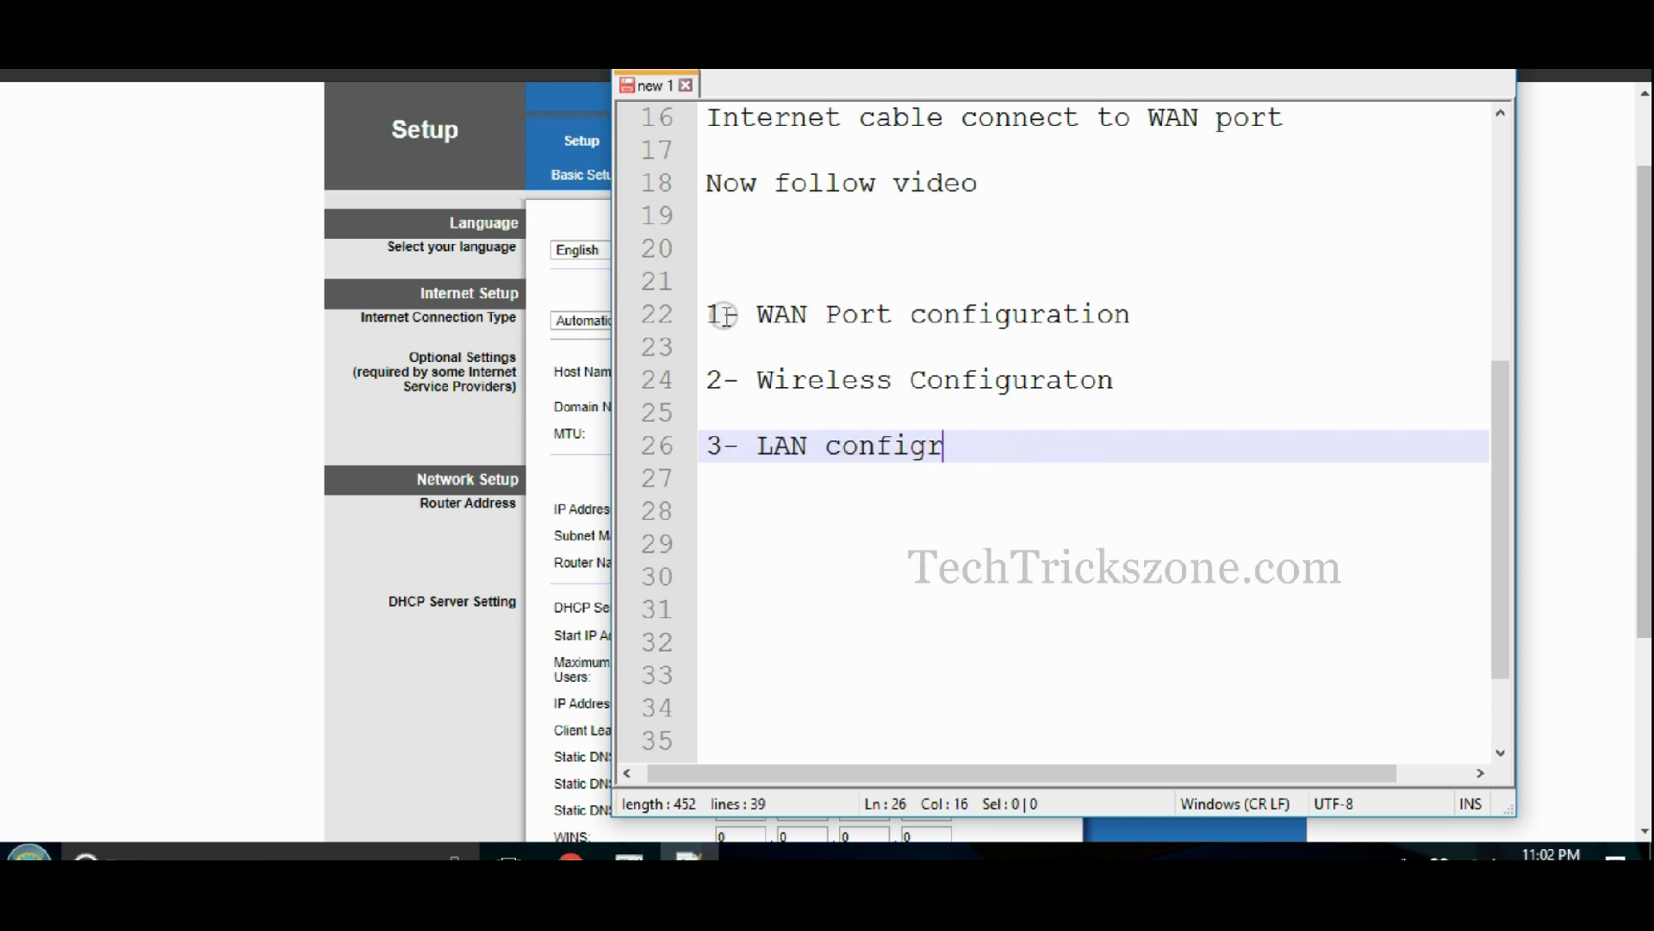
{"action": "type", "text": "u"}
{"action": "key", "text": "Return"}
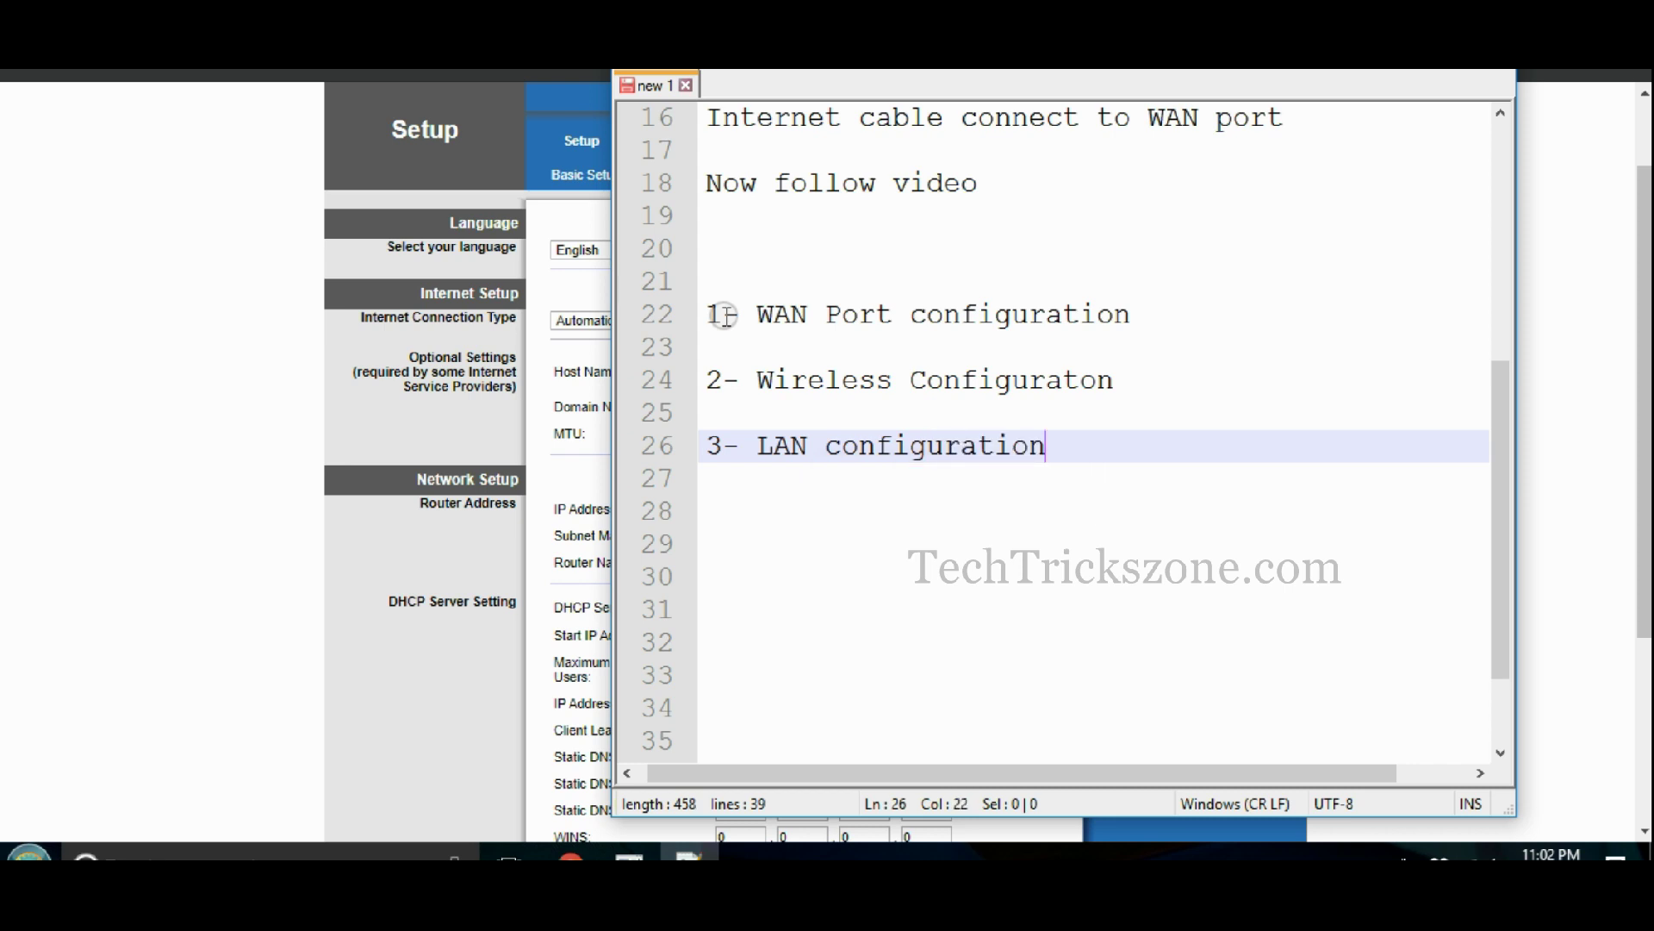
{"action": "left_click", "coordinate": [1152, 308]}
- Set the router's Internet Connection Type to PPPoE
{"action": "left_click", "coordinate": [727, 325]}
{"action": "key", "text": "shift+End"}
{"action": "left_click", "coordinate": [545, 255]}
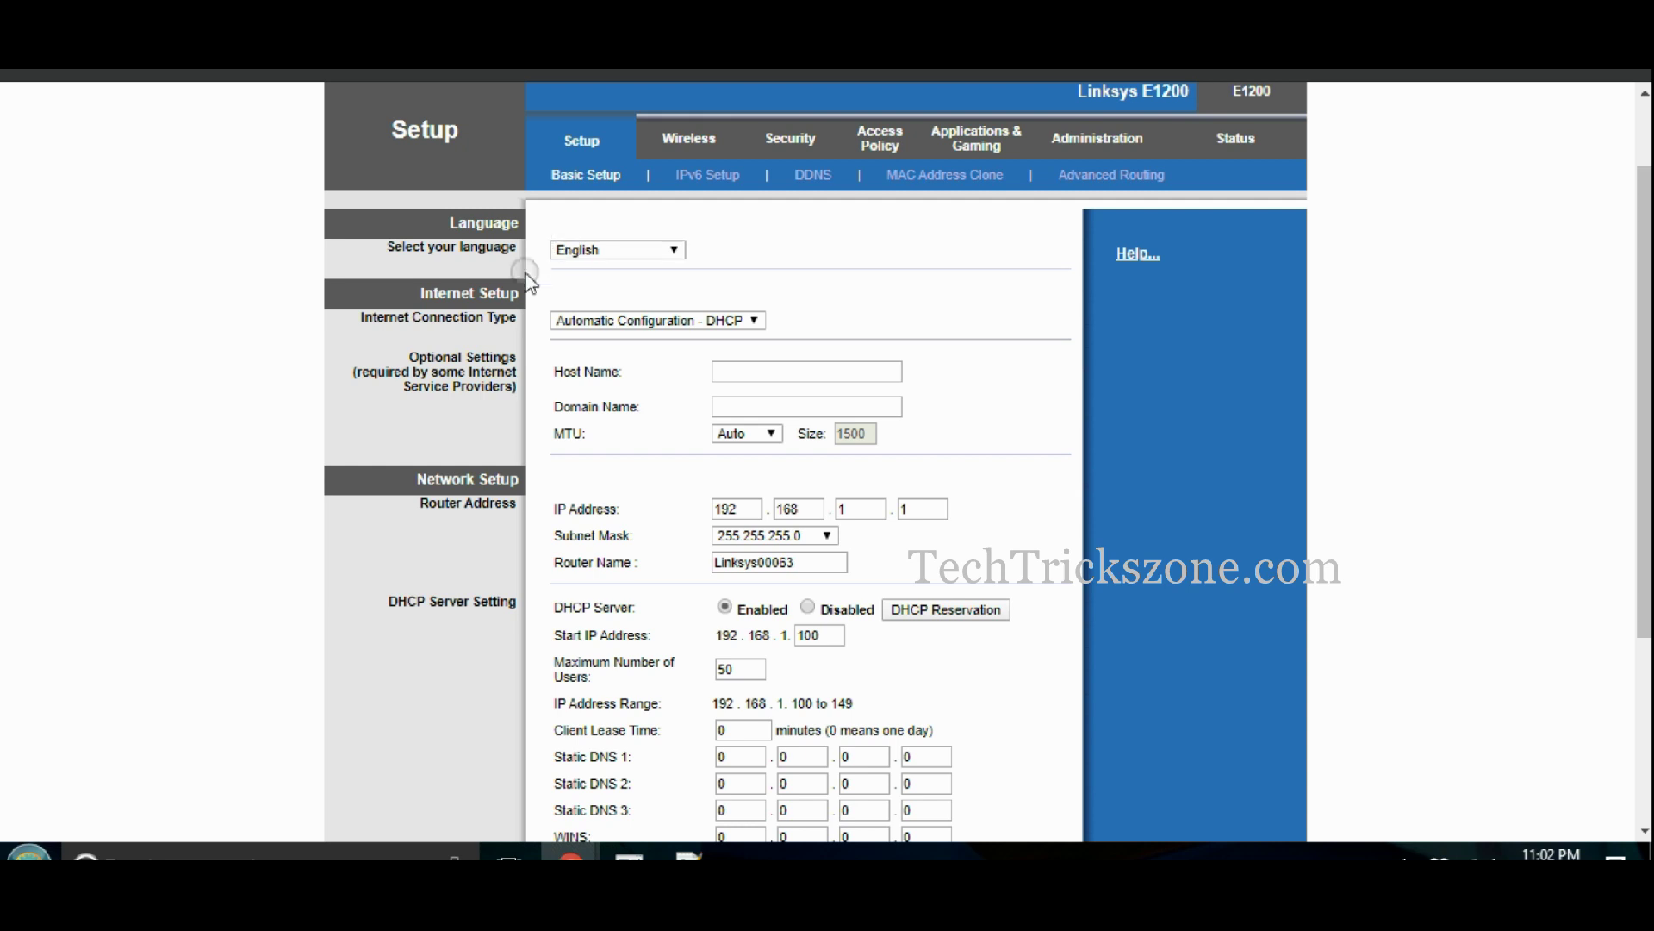
{"action": "scroll", "coordinate": [594, 155], "scroll_direction": "up", "scroll_amount": 1}
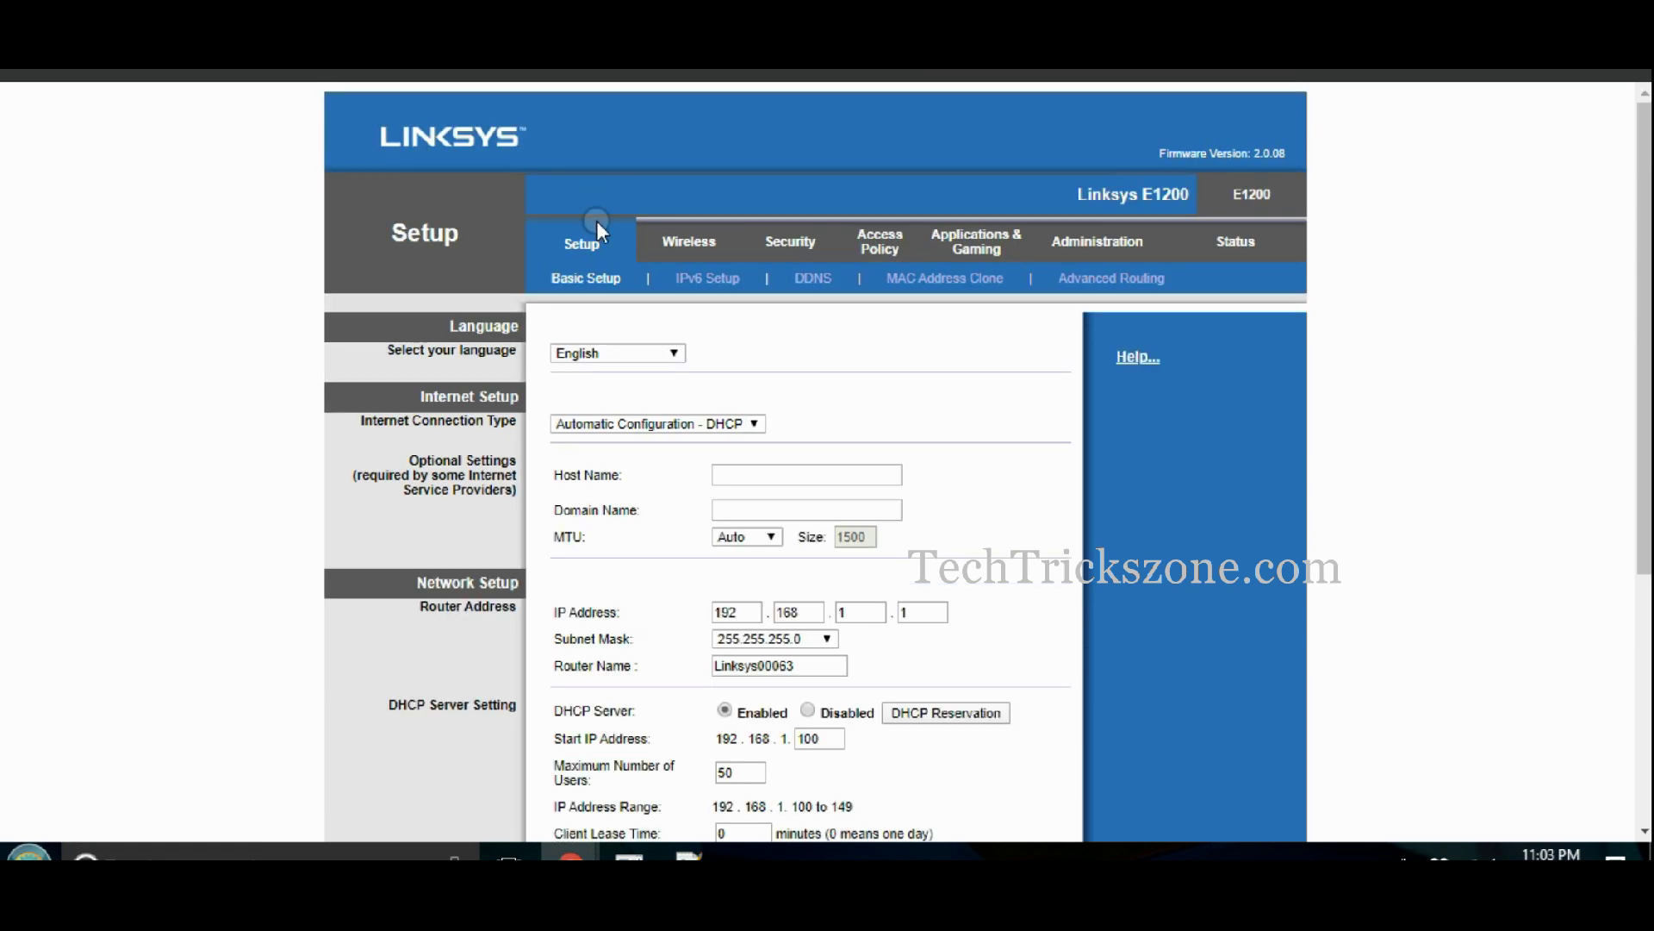
{"action": "scroll", "coordinate": [594, 276], "scroll_direction": "down", "scroll_amount": 1}
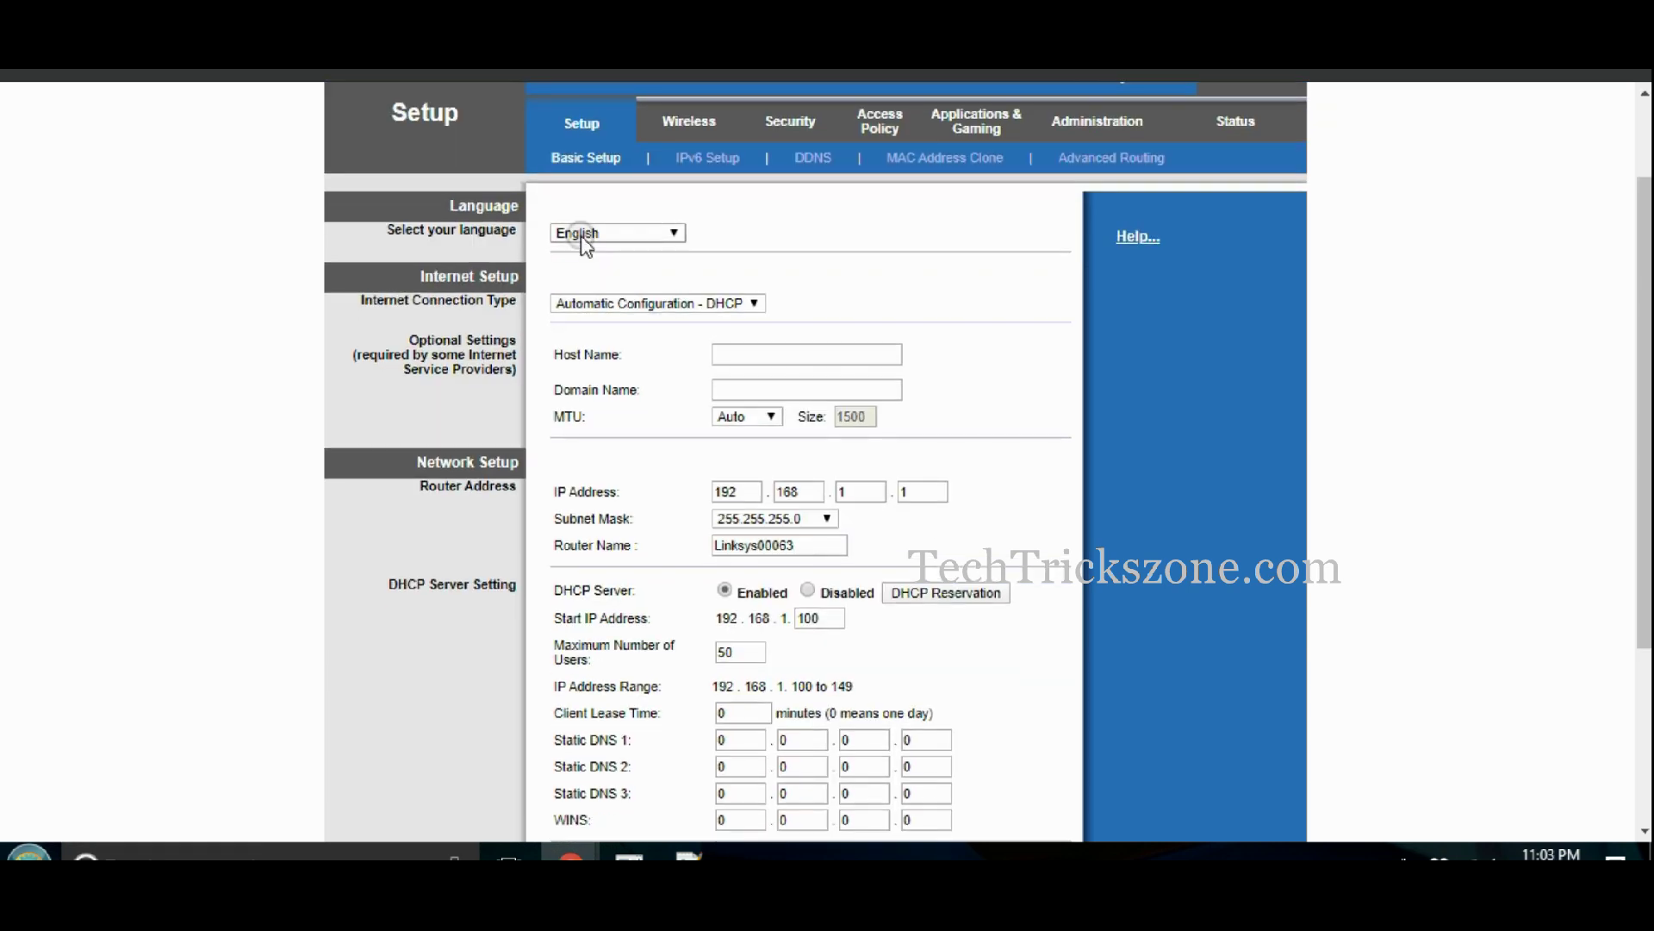
{"action": "left_click", "coordinate": [582, 301]}
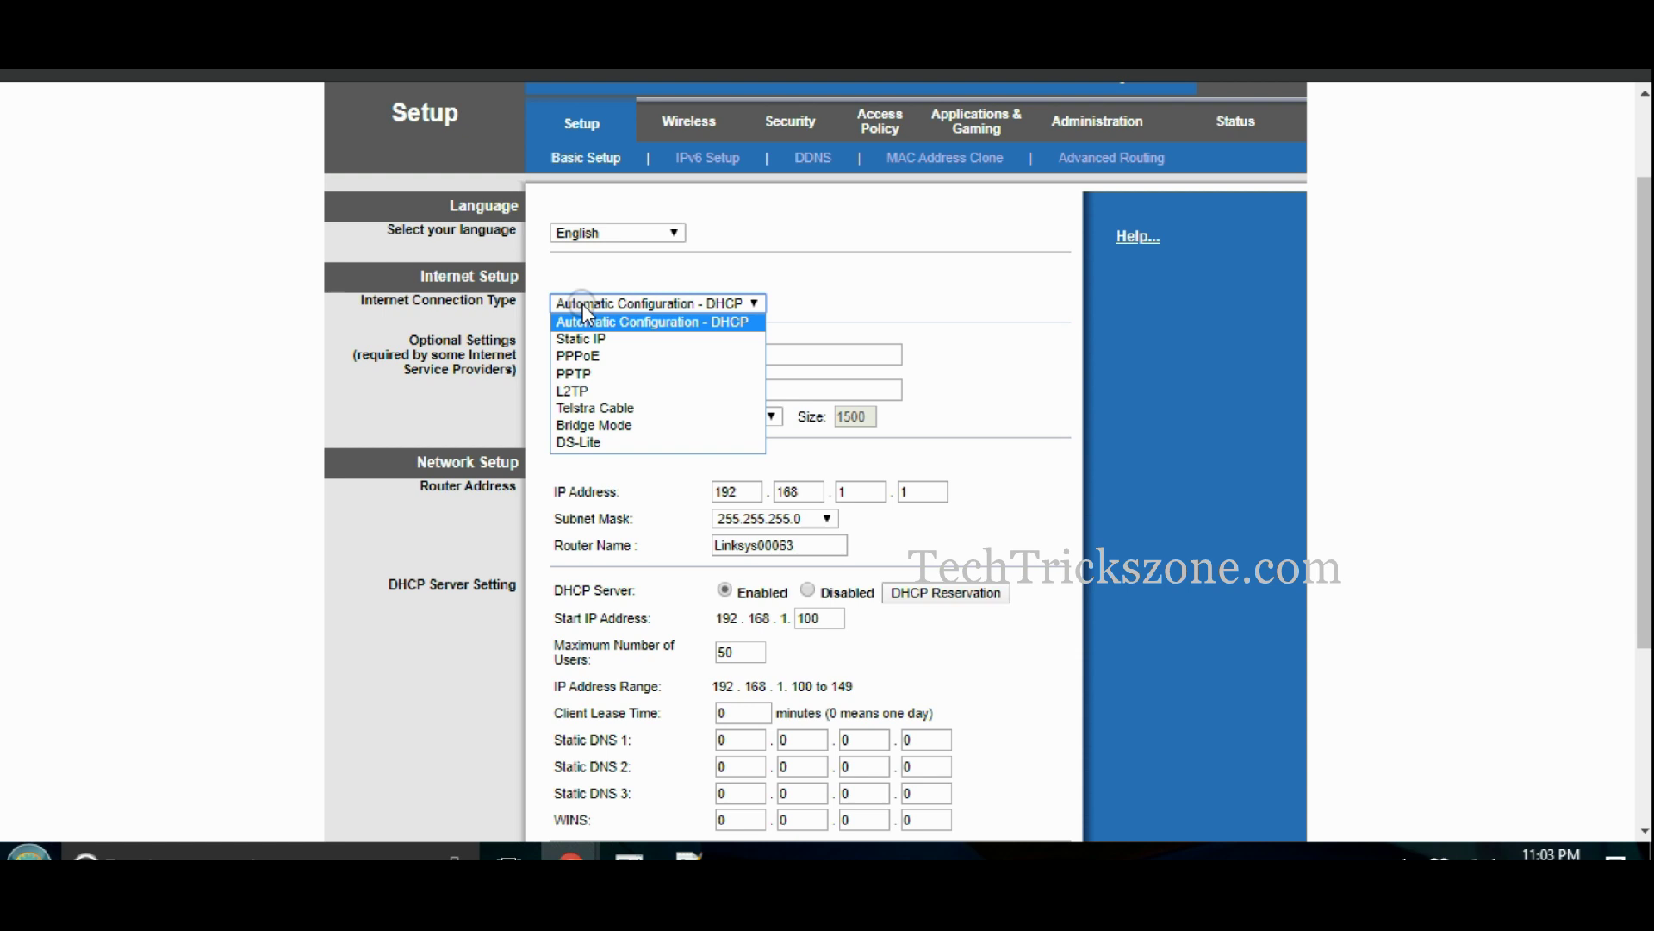
{"action": "left_click", "coordinate": [591, 356]}
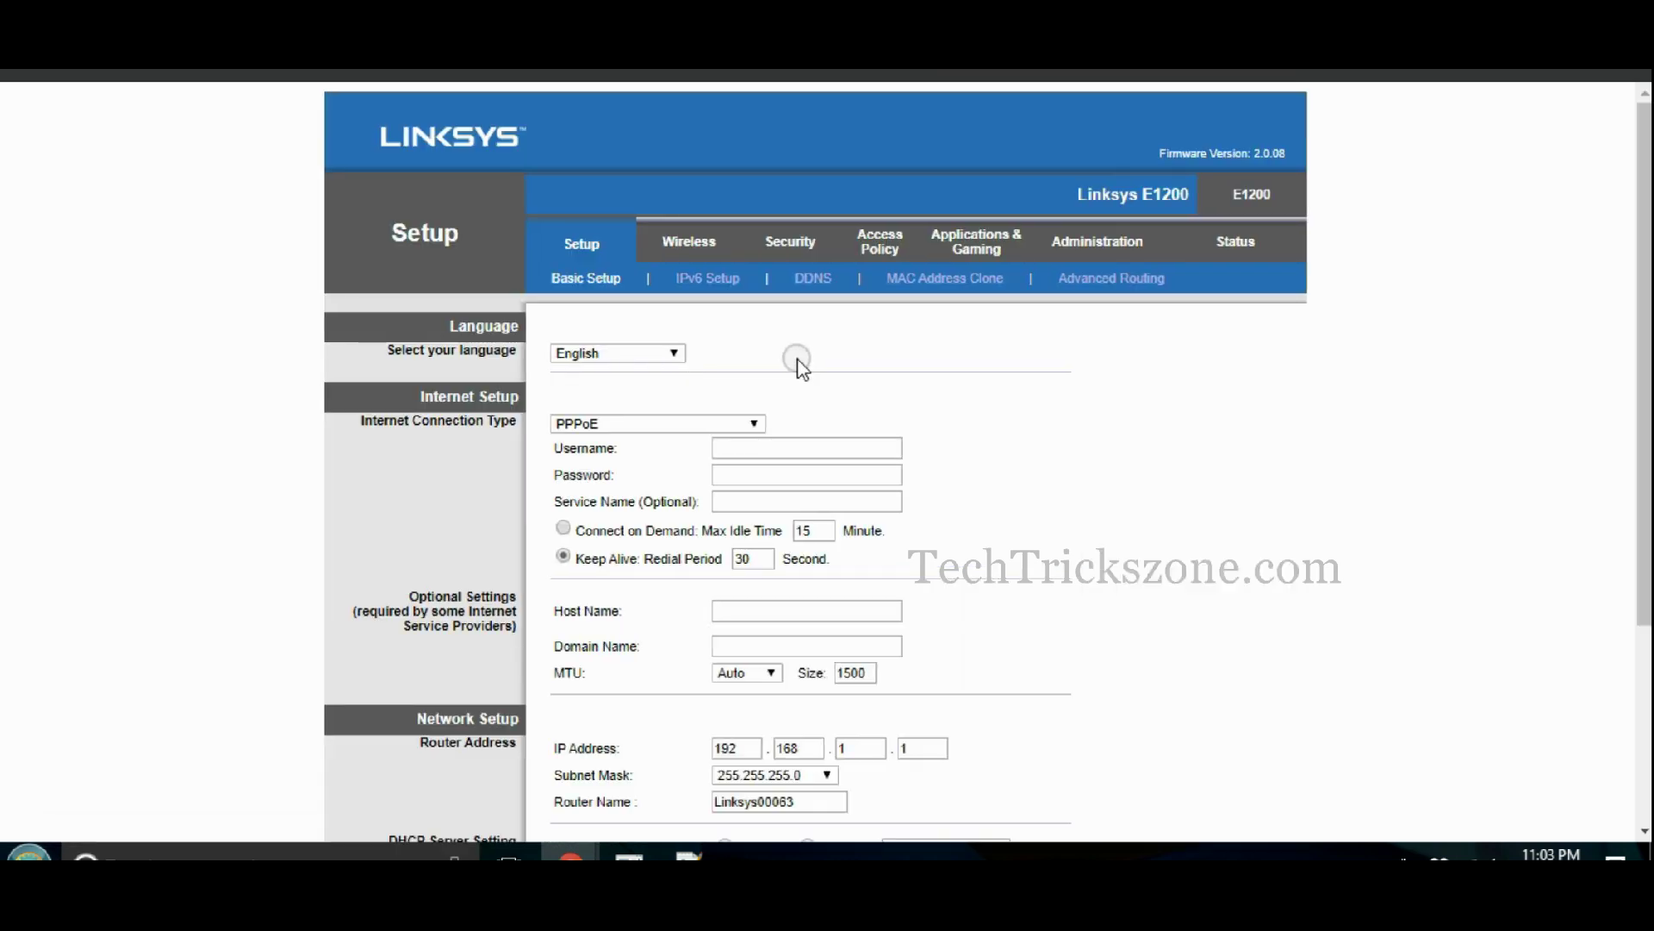
- Enter the PPPoE username and password, leaving Keep Alive redial selected
{"action": "left_click", "coordinate": [755, 452]}
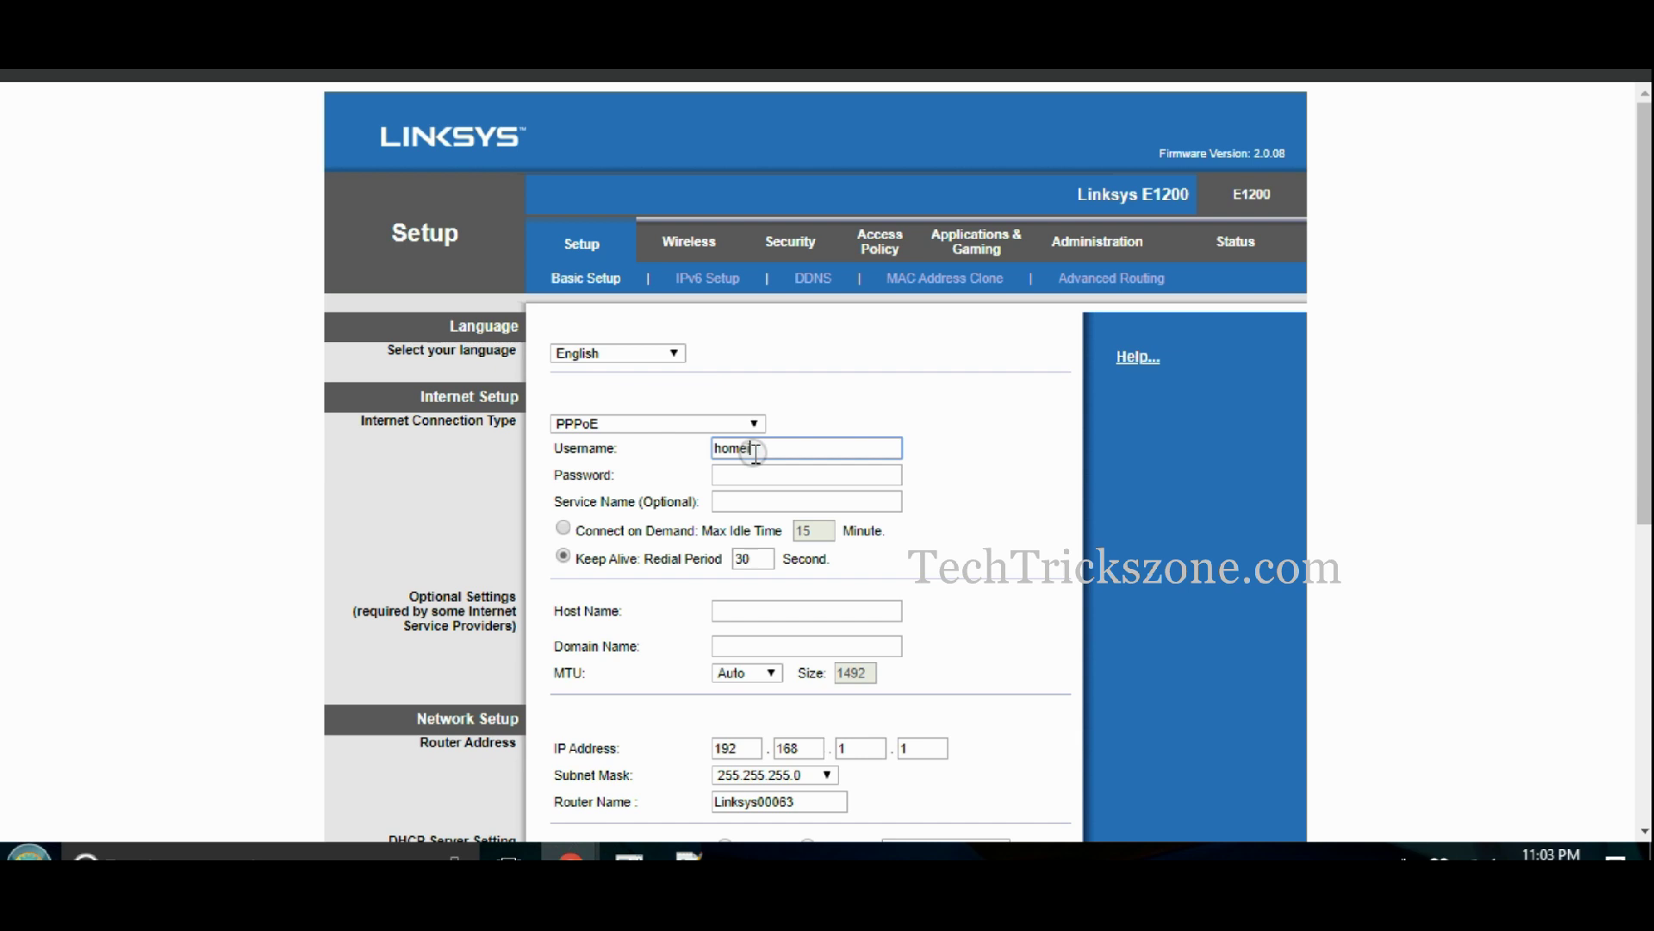
{"action": "left_click", "coordinate": [754, 471]}
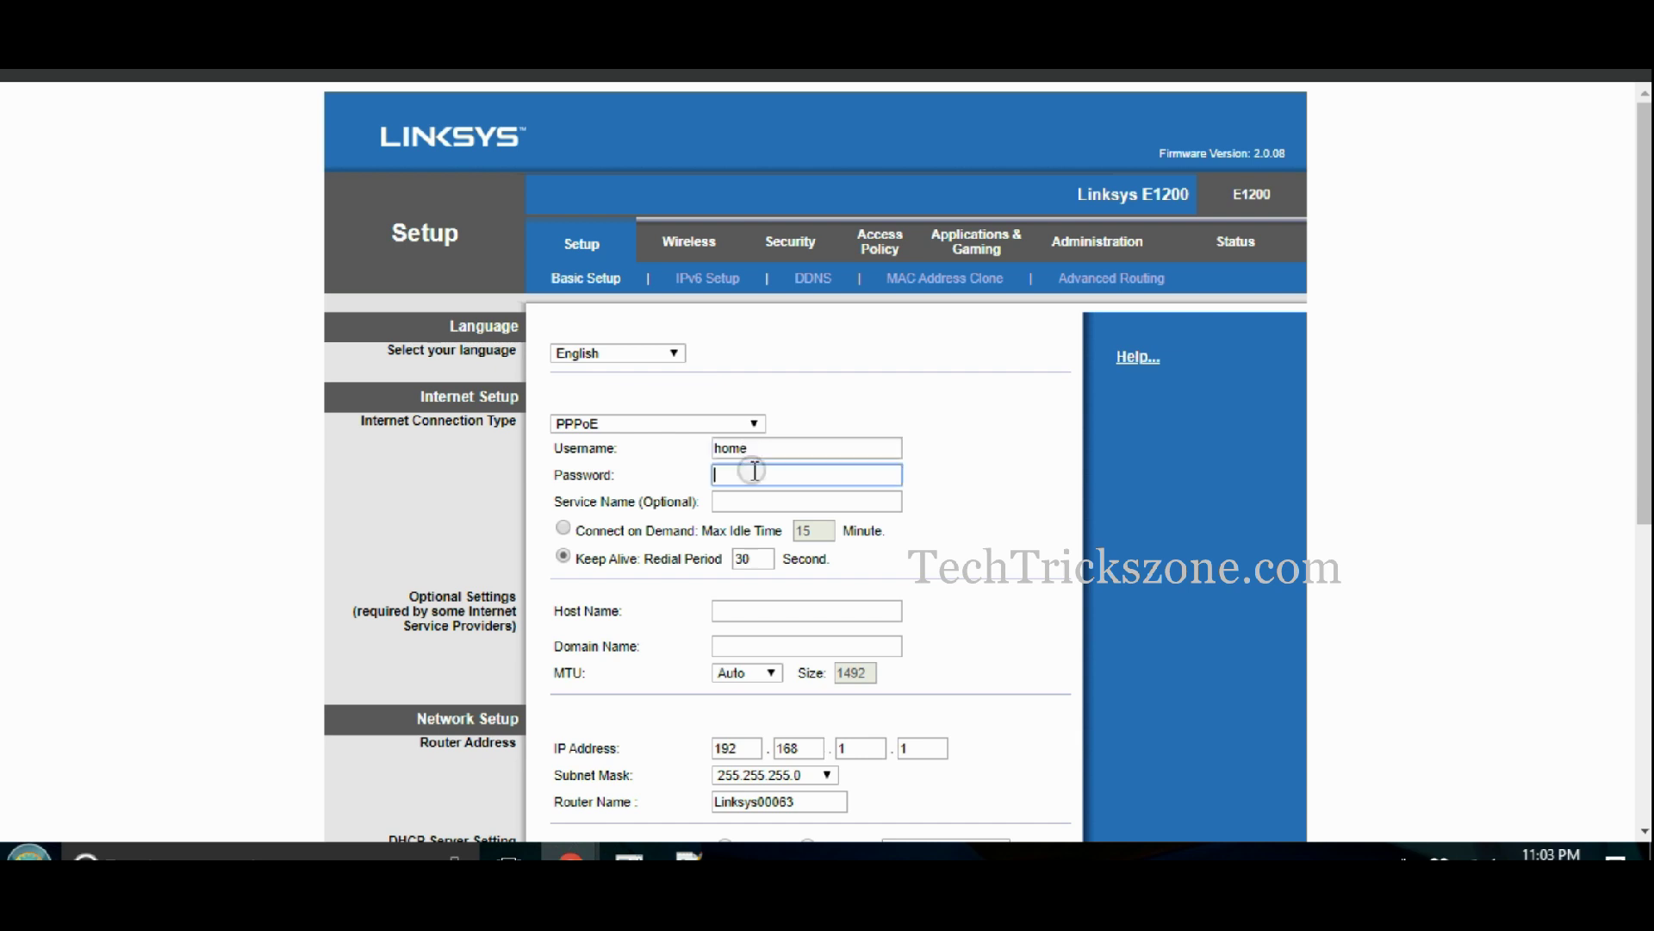
{"action": "left_click", "coordinate": [740, 498]}
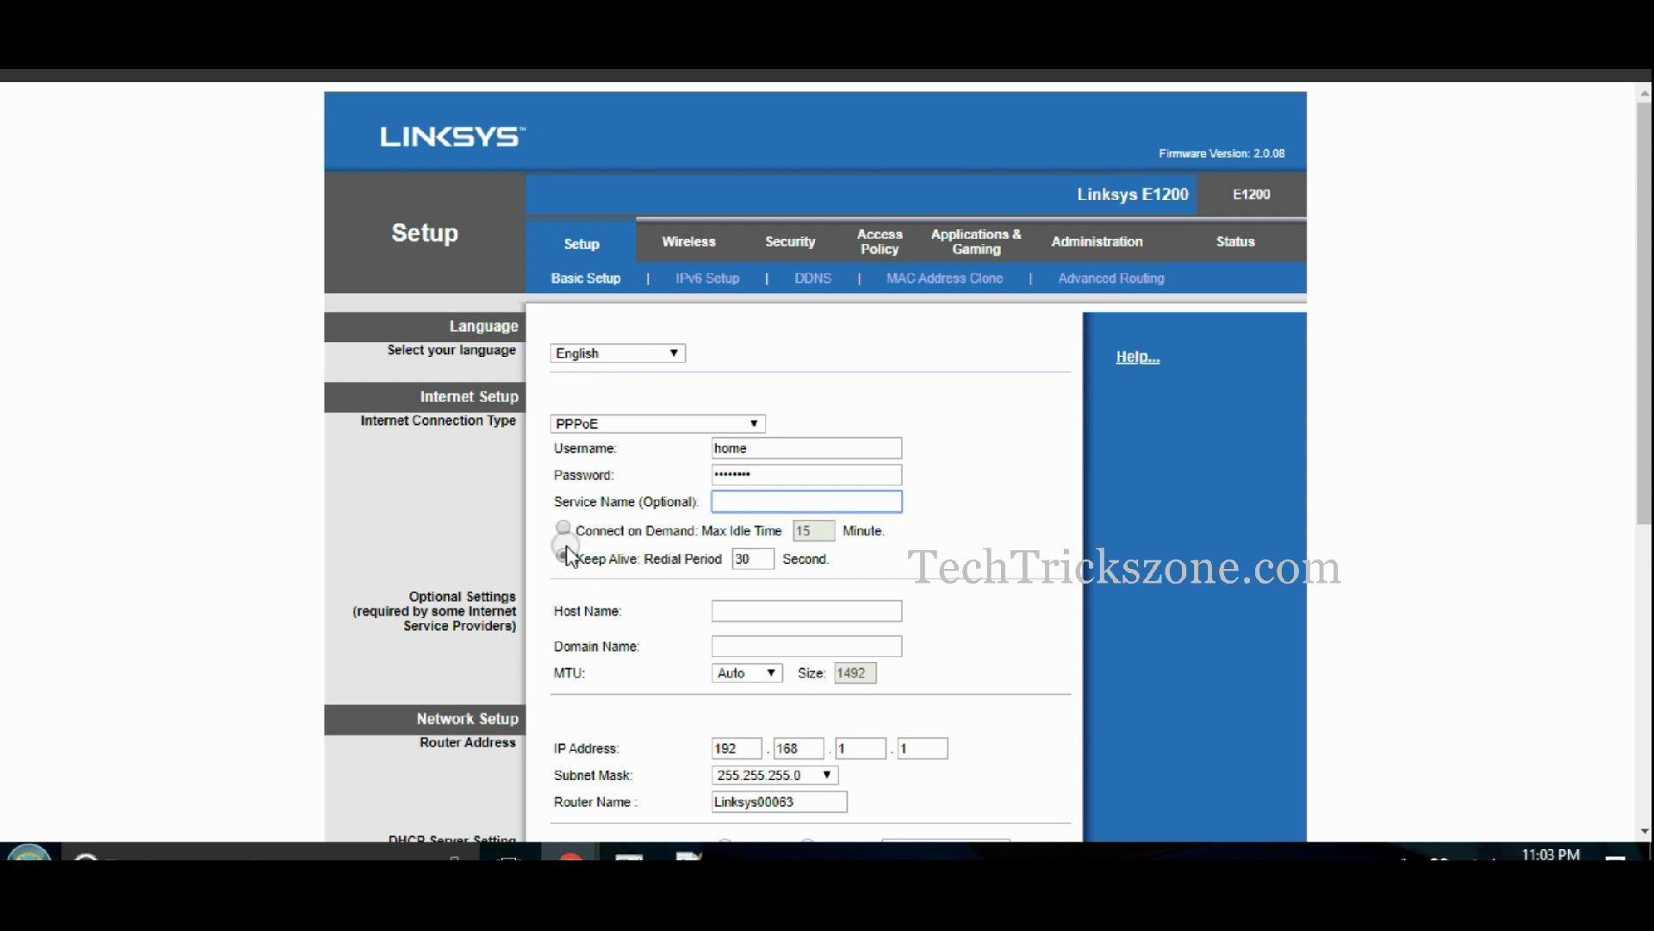
{"action": "left_click_drag", "start_coordinate": [638, 558], "coordinate": [571, 569]}
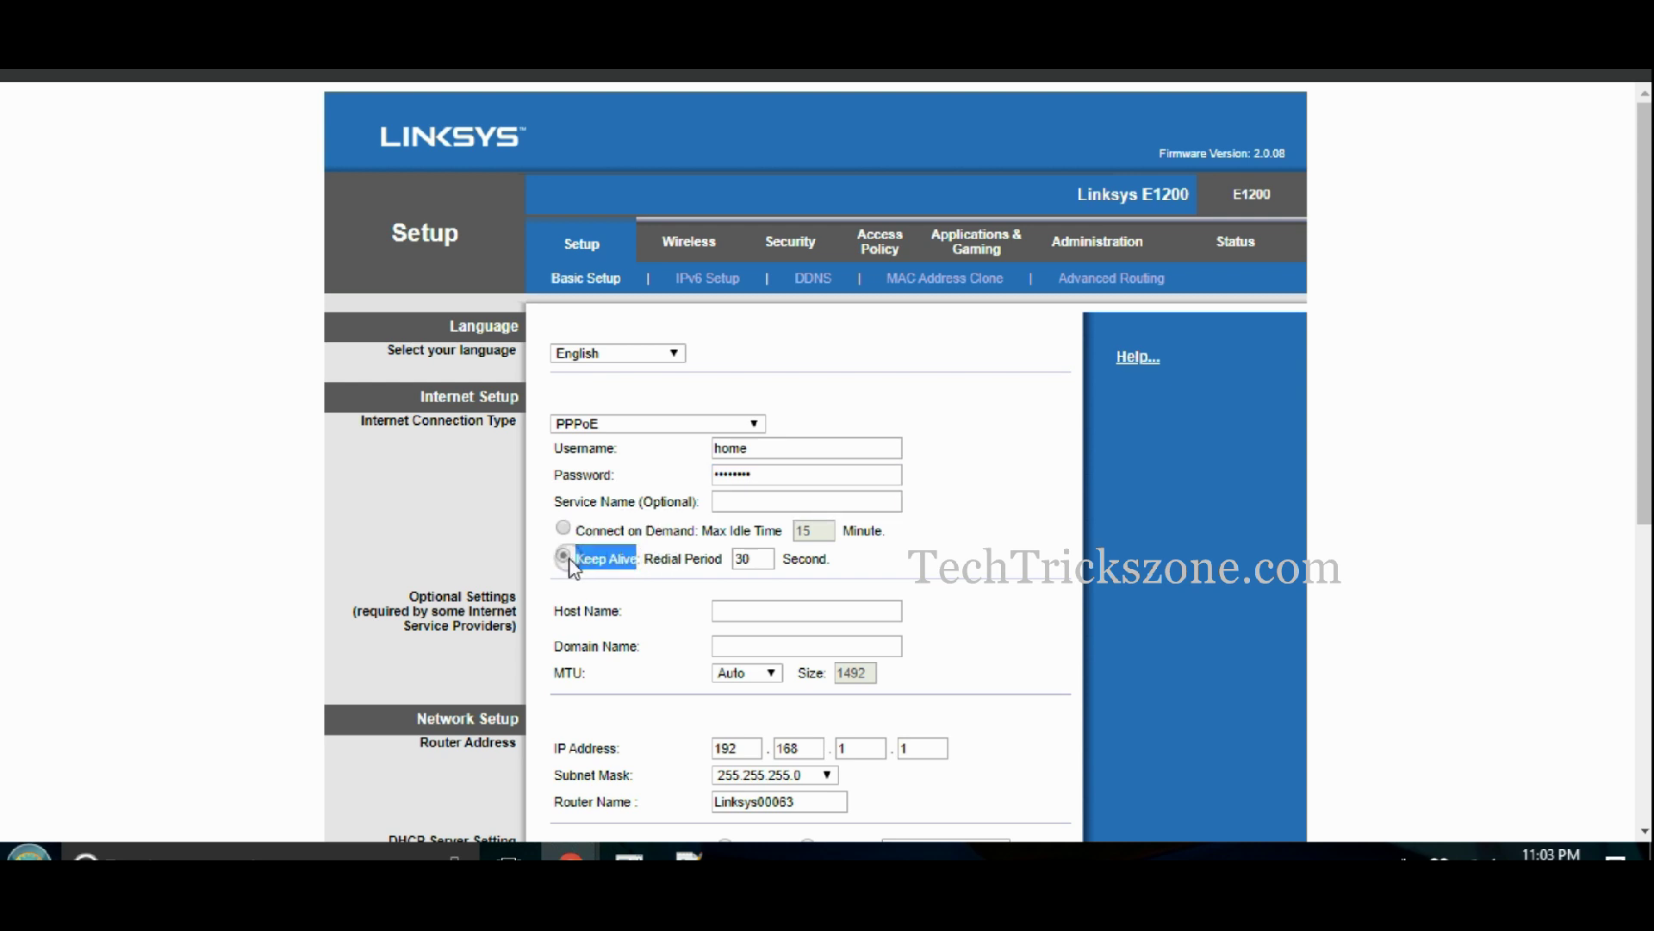
{"action": "left_click_drag", "start_coordinate": [1646, 336], "coordinate": [1646, 517]}
{"action": "left_click", "coordinate": [689, 853]}
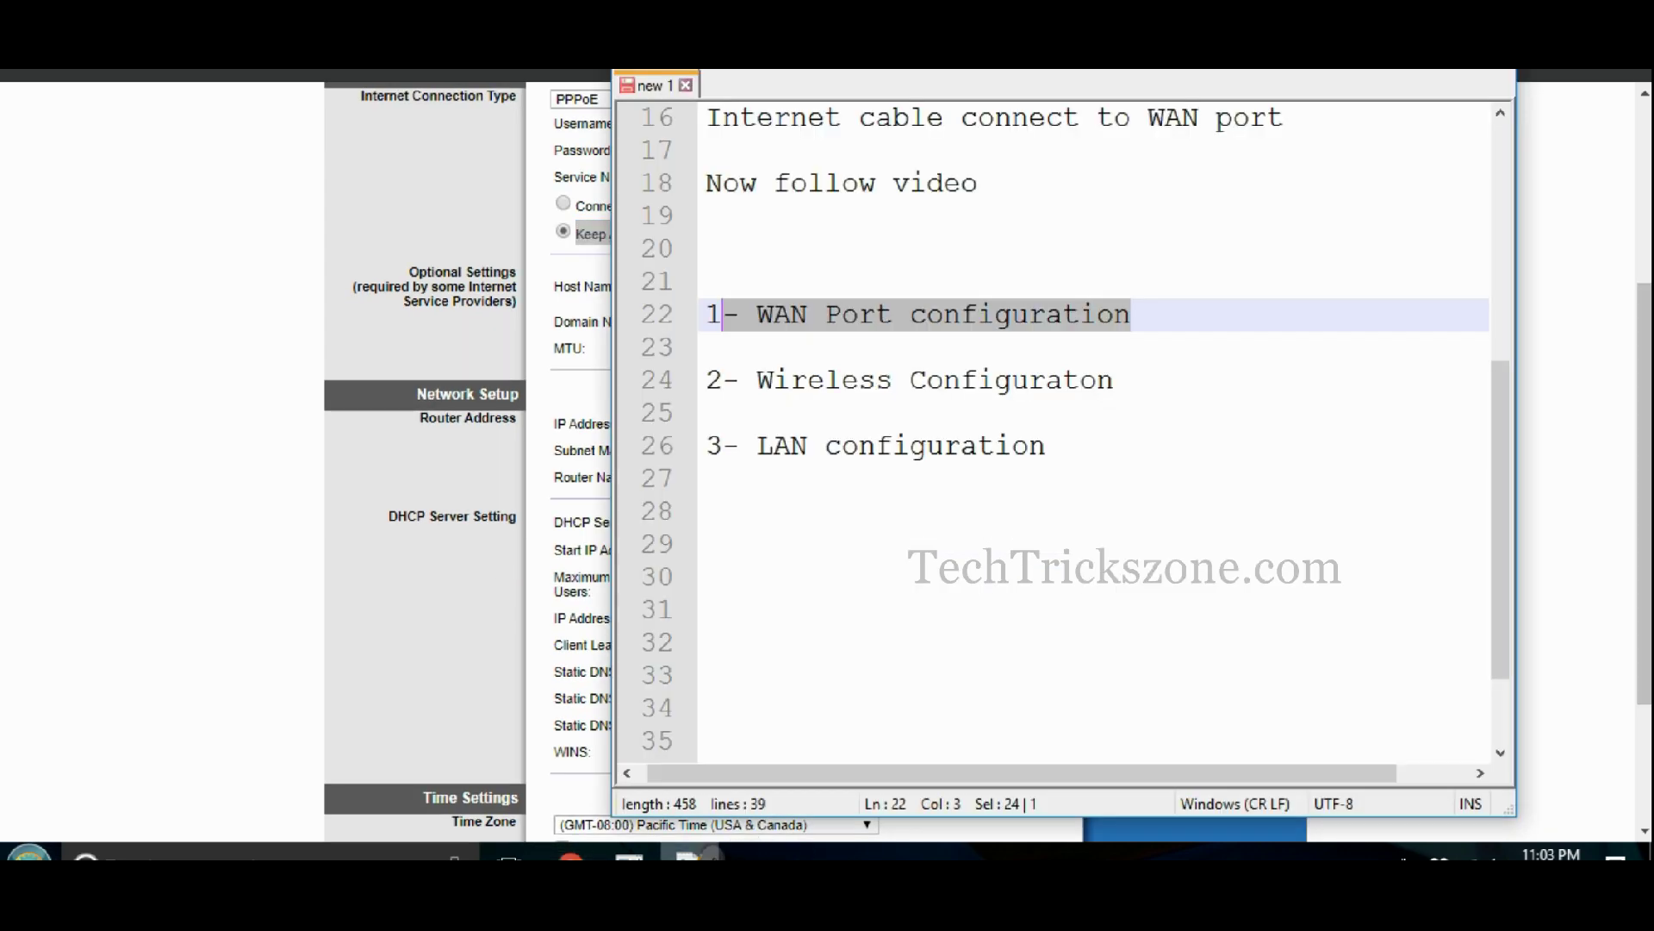
- Highlight the '3- LAN configuration' item, then check the router IP 192.168.1.1 octets in Network Setup
{"action": "left_click", "coordinate": [1105, 379]}
{"action": "left_click_drag", "start_coordinate": [1047, 445], "coordinate": [758, 445]}
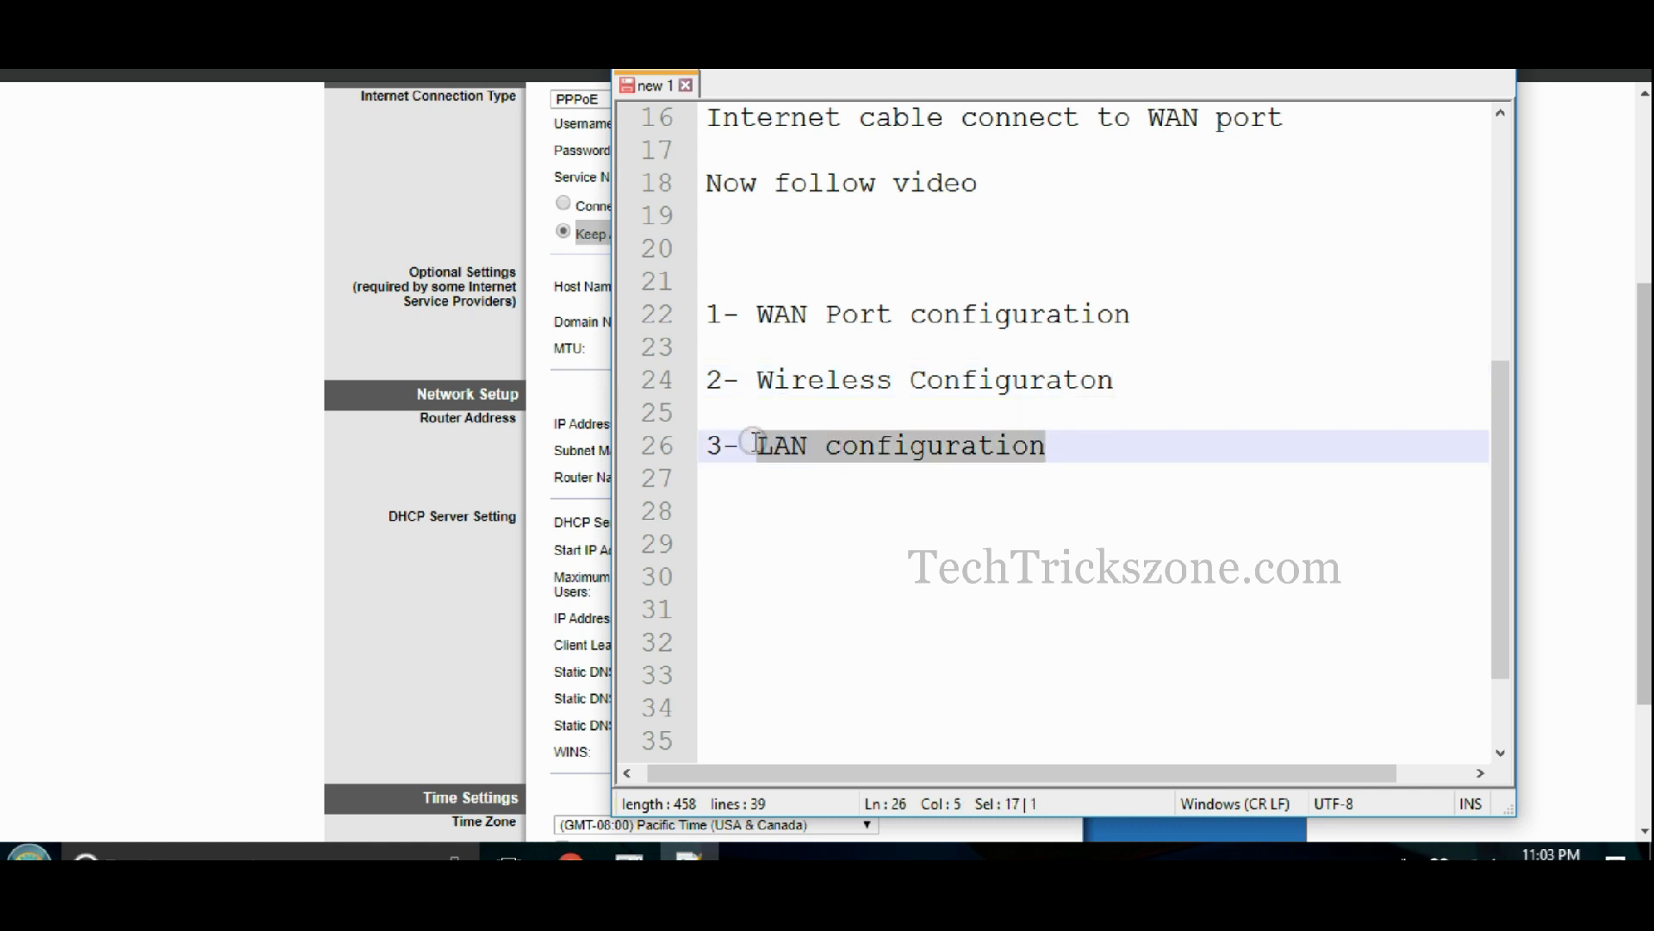
{"action": "left_click", "coordinate": [276, 539]}
{"action": "left_click", "coordinate": [866, 423]}
{"action": "left_click", "coordinate": [940, 426]}
{"action": "left_click", "coordinate": [864, 424]}
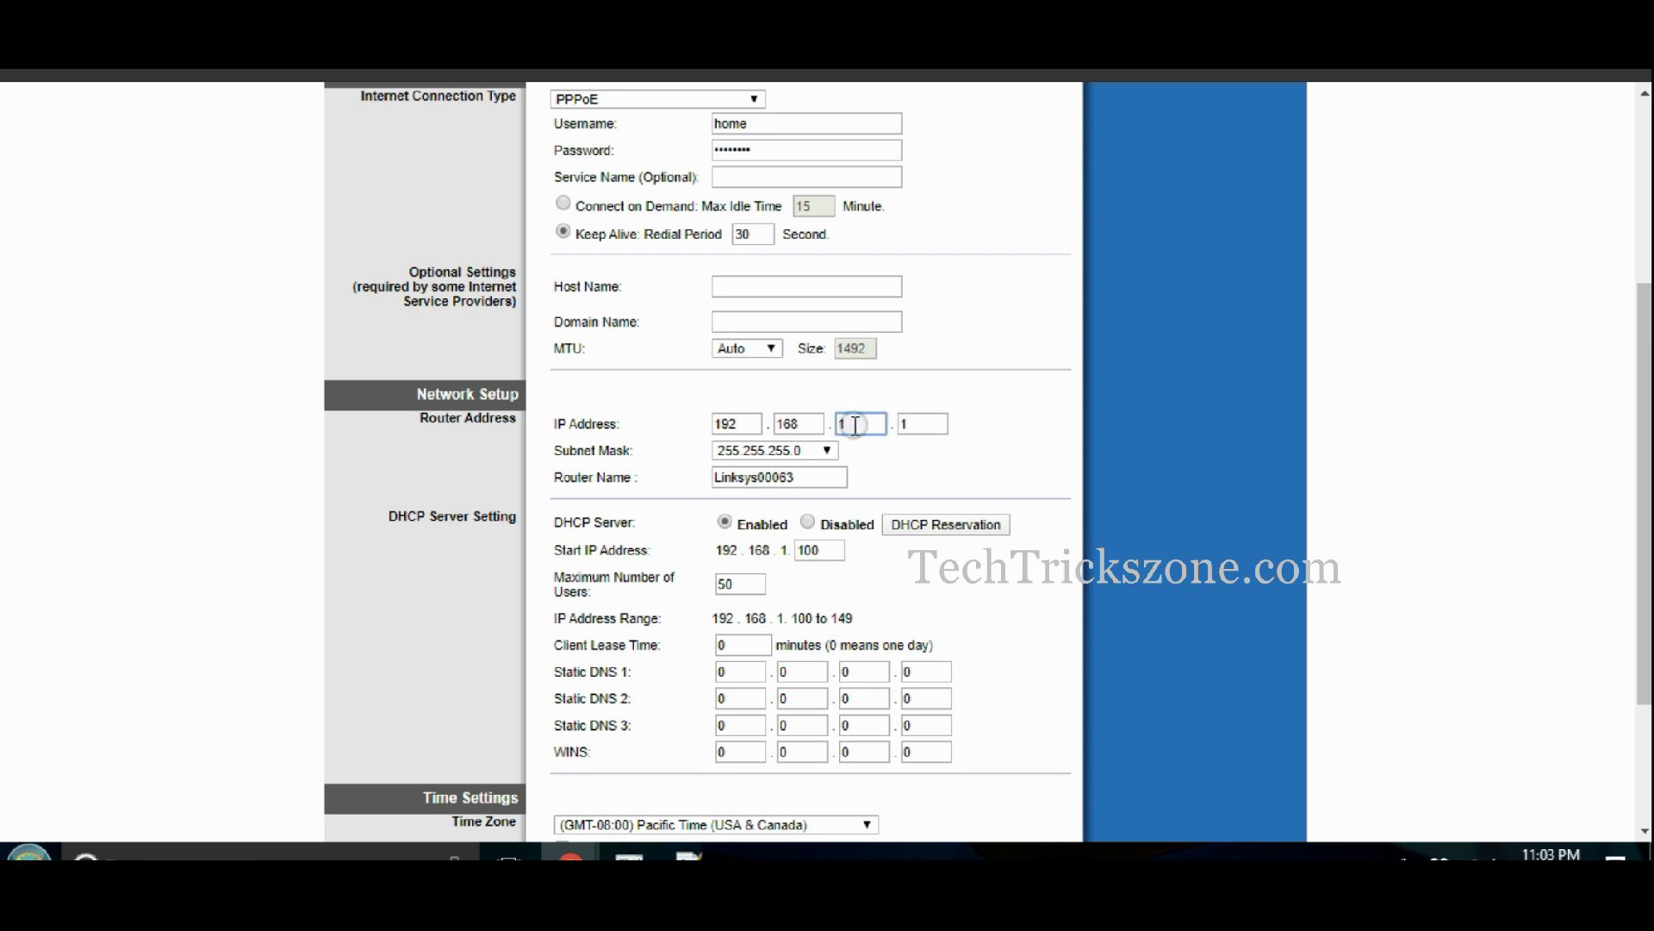
- Choose time zone (GMT+05:30) Bombay, Kalkutta, Madras, Neu Delhi and save the Basic Setup
{"action": "left_click", "coordinate": [804, 473]}
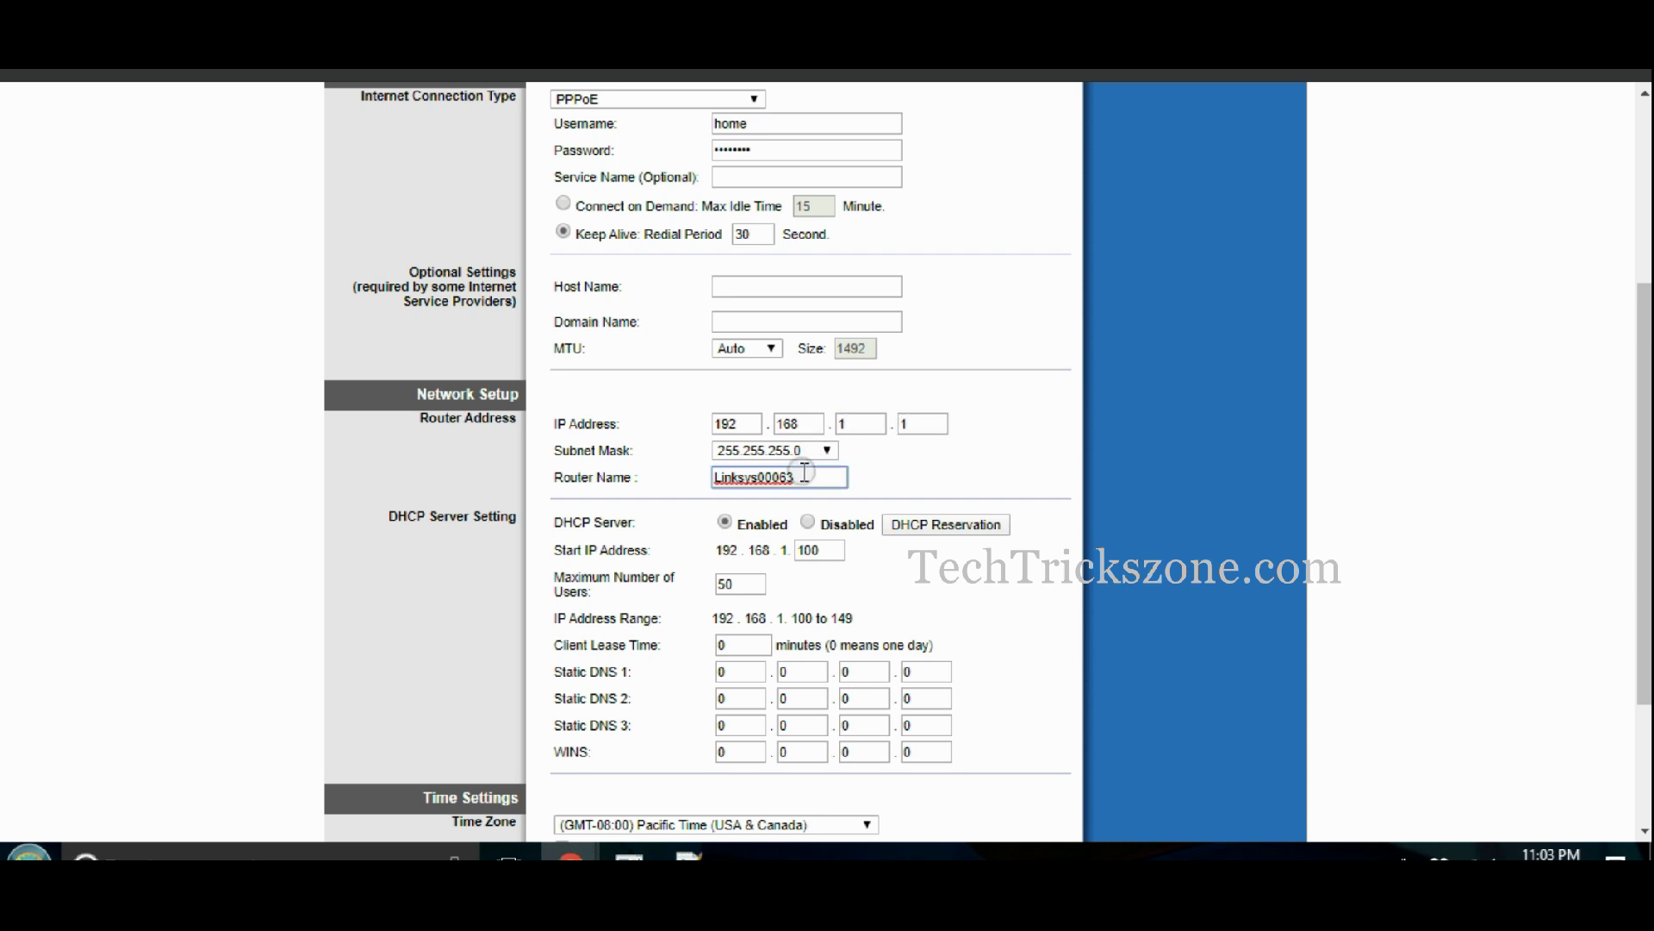
{"action": "left_click", "coordinate": [725, 523]}
{"action": "scroll", "coordinate": [1396, 655], "scroll_direction": "down", "scroll_amount": 2}
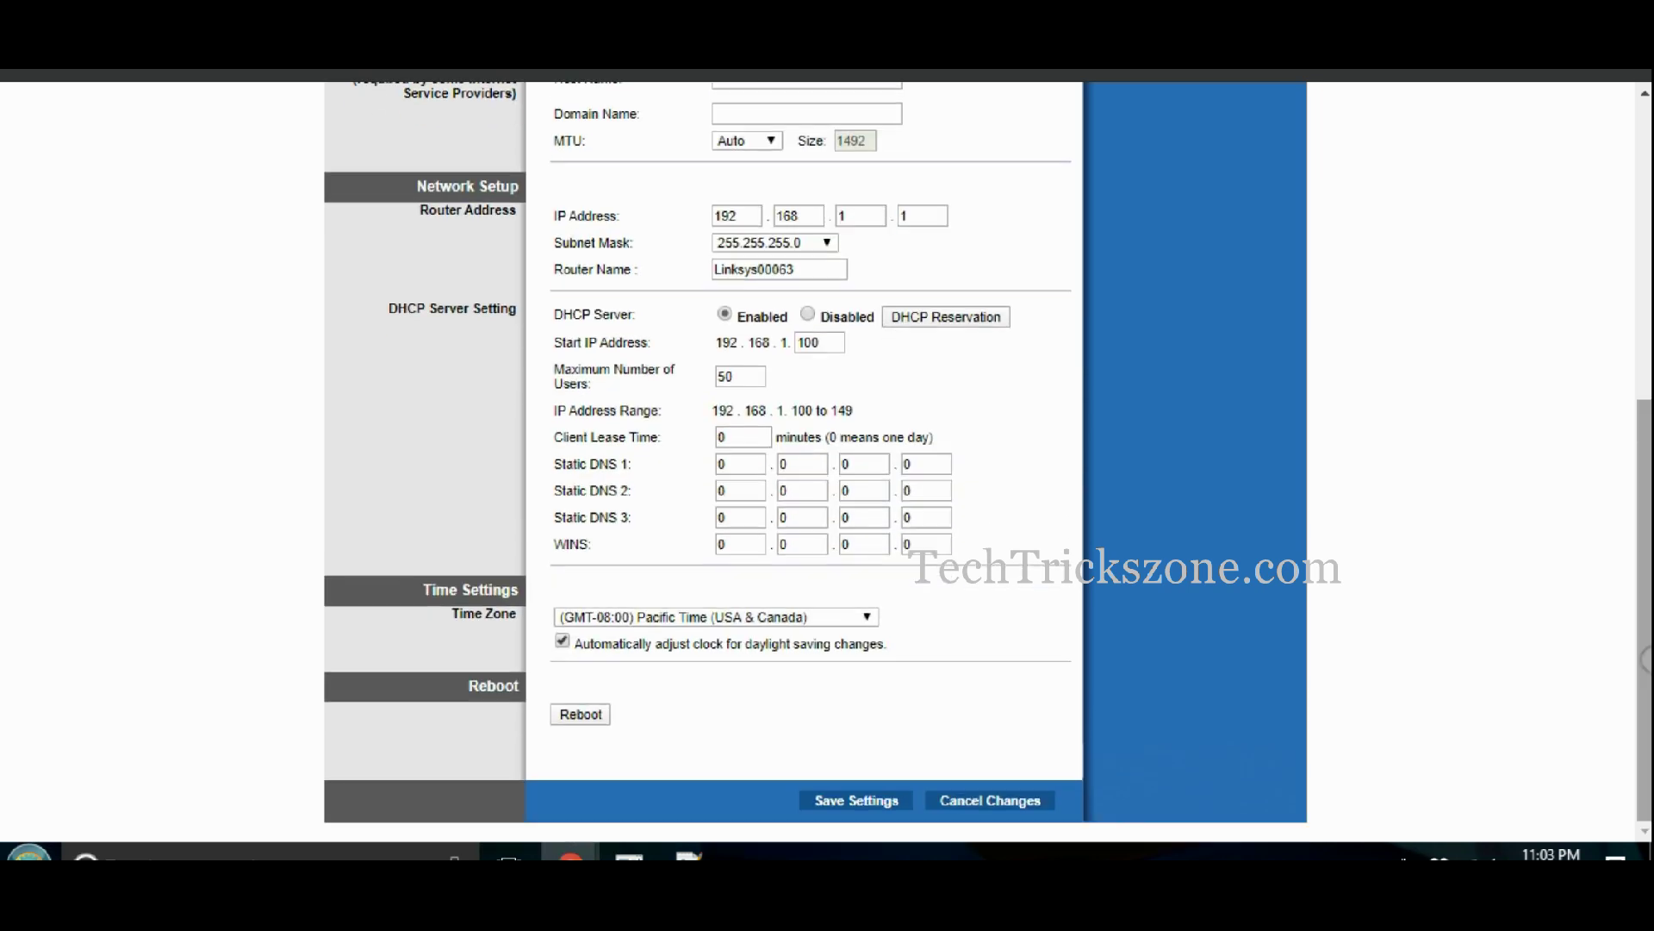
{"action": "left_click", "coordinate": [866, 618]}
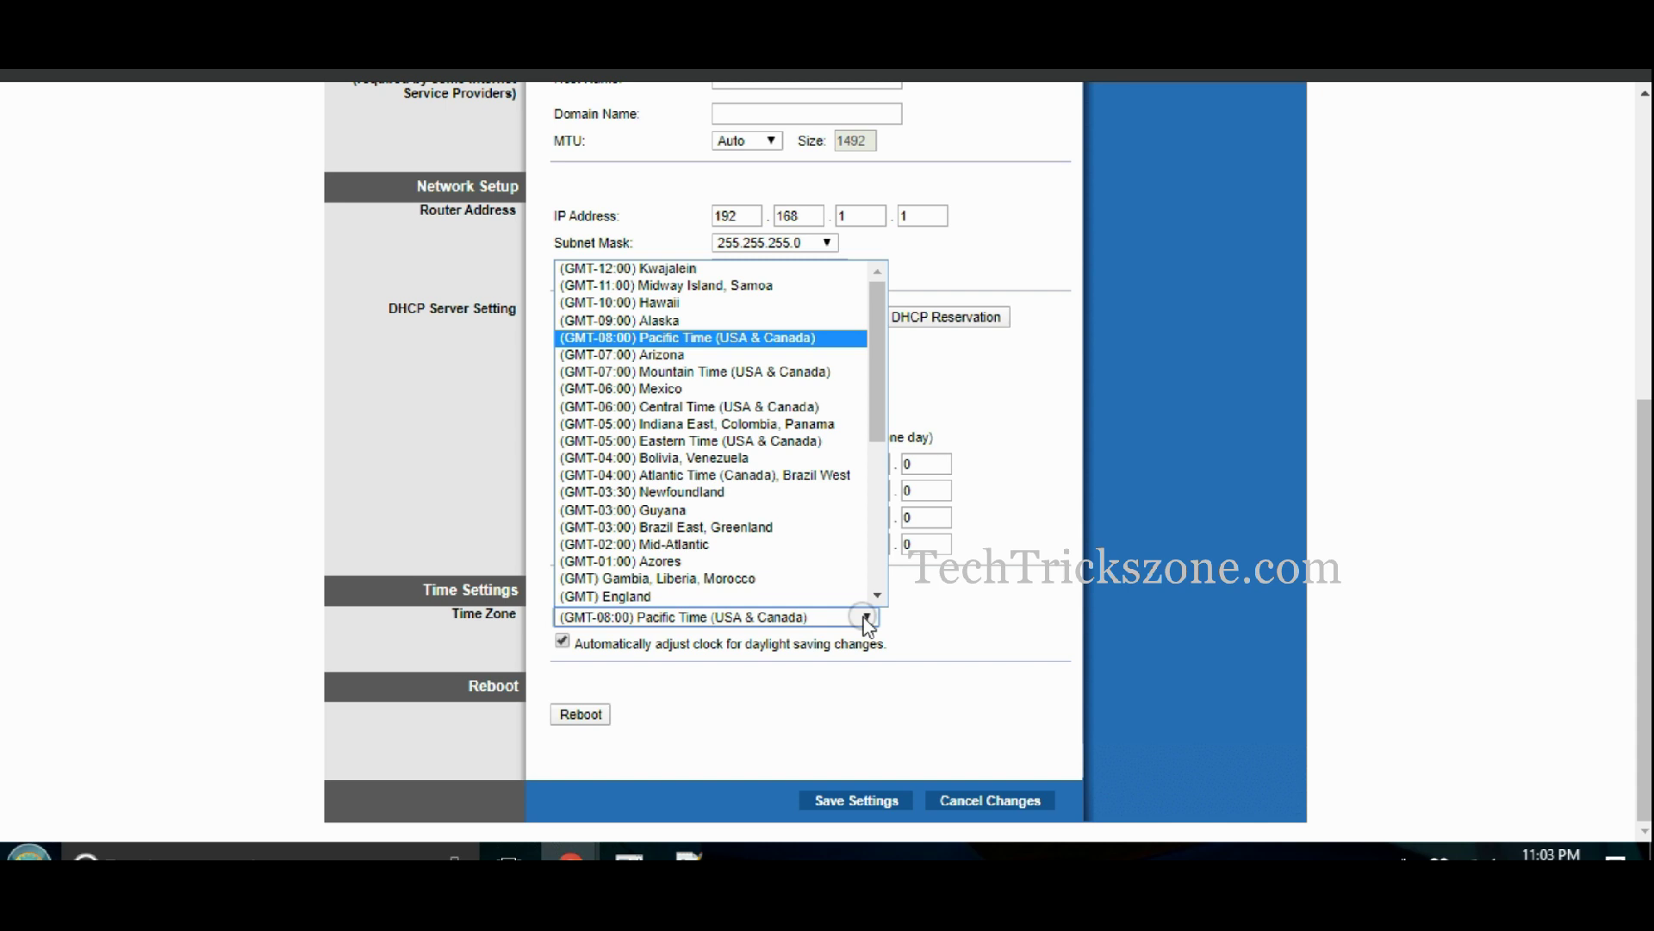
{"action": "scroll", "coordinate": [857, 543], "scroll_direction": "down", "scroll_amount": 1}
{"action": "left_click", "coordinate": [876, 541]}
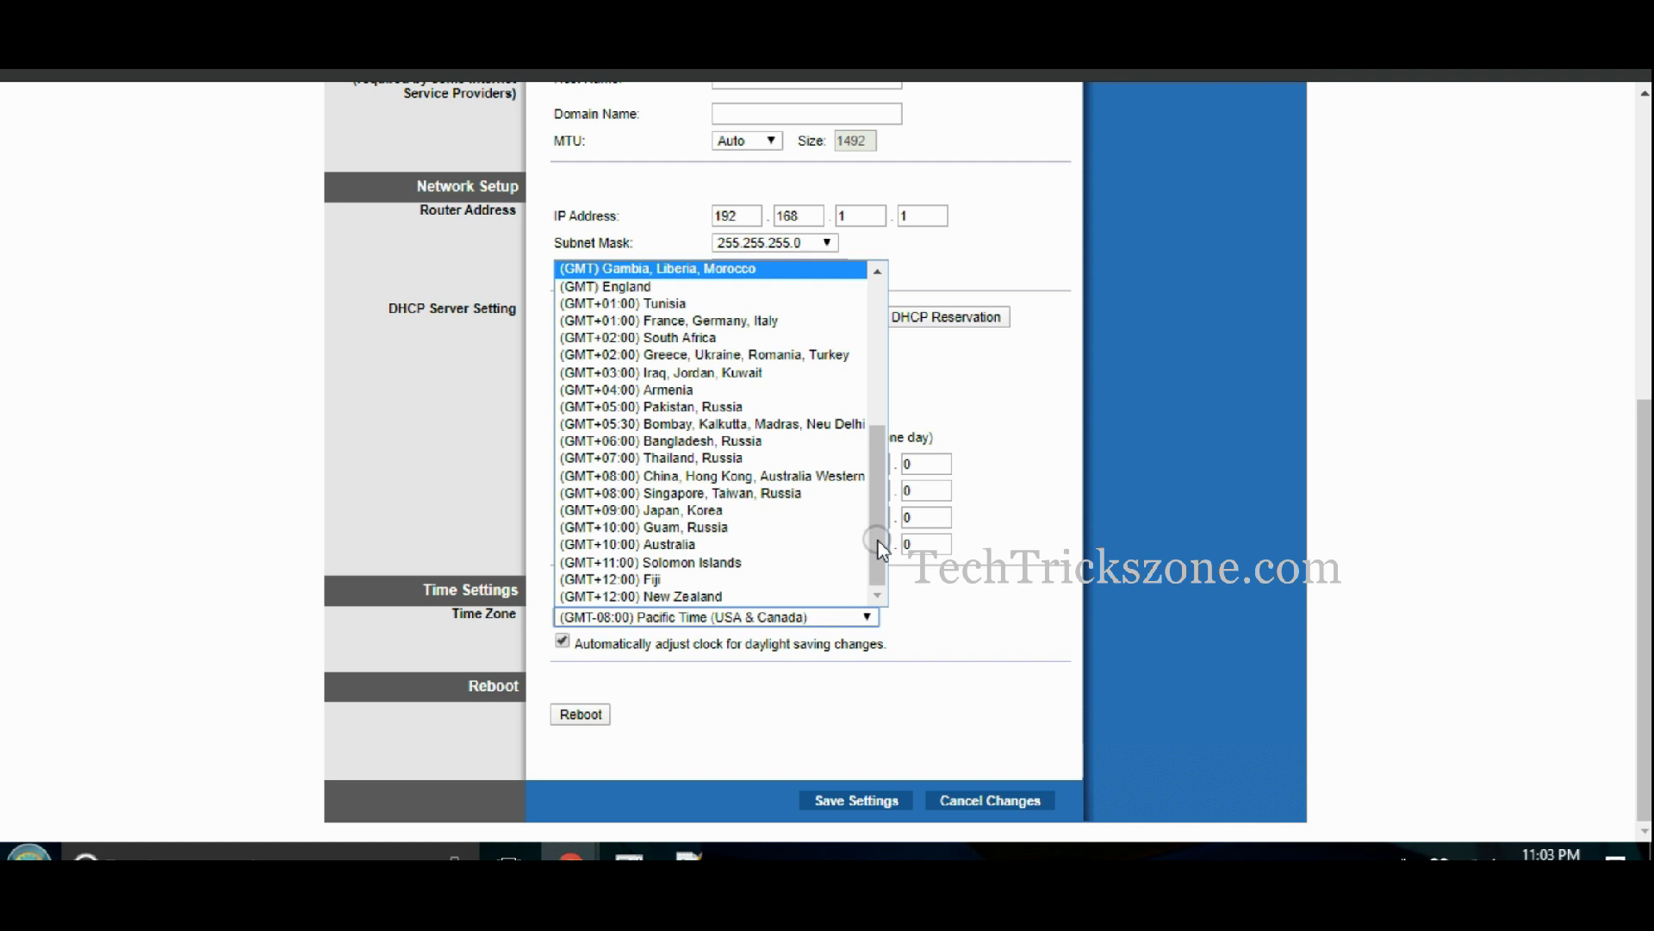
{"action": "left_click", "coordinate": [855, 424]}
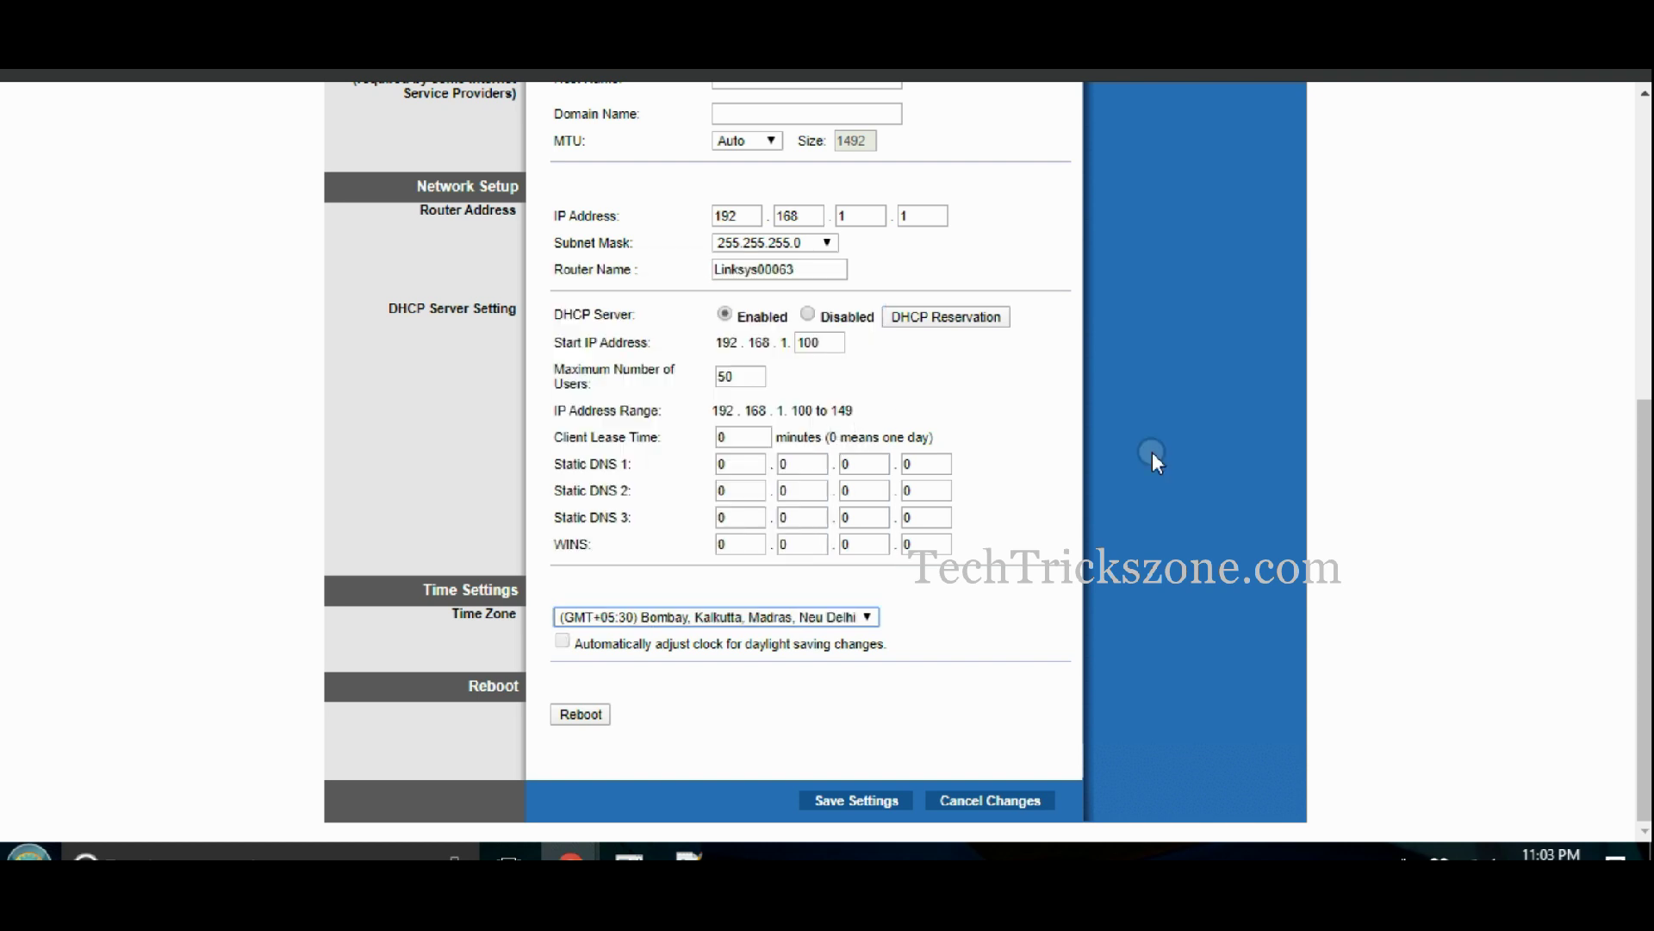
{"action": "left_click", "coordinate": [893, 803]}
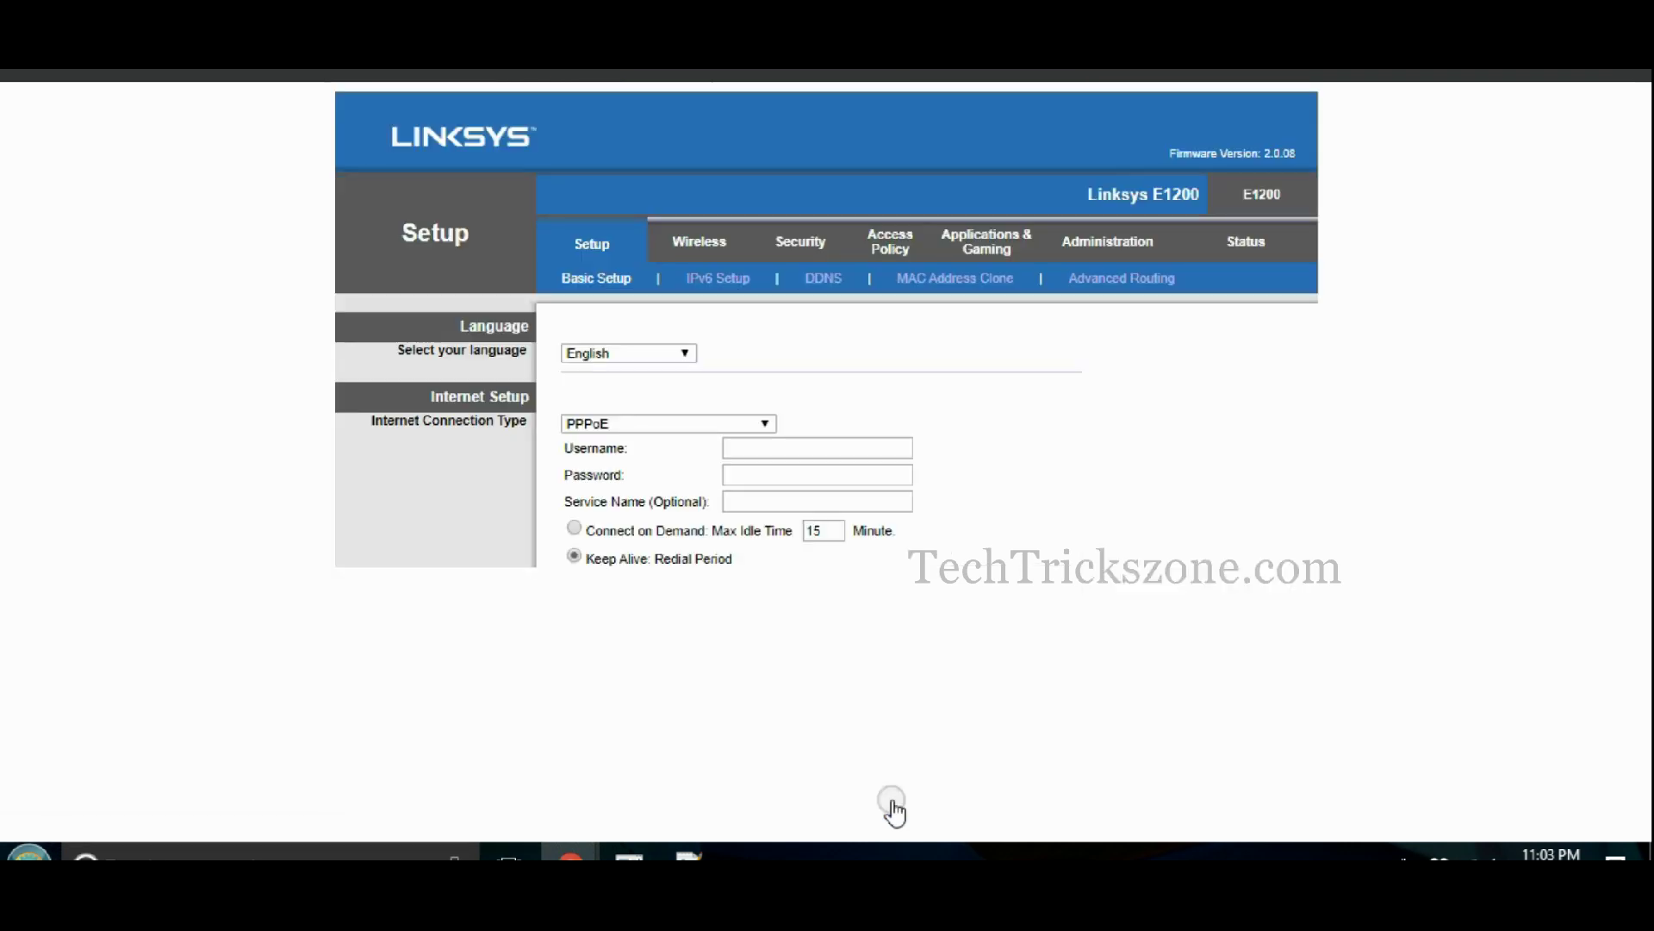
- Switch Basic Wireless Settings to Manual configuration, keeping Network Mode at Mixed
{"action": "scroll", "coordinate": [1378, 345], "scroll_direction": "down", "scroll_amount": 5}
{"action": "scroll", "coordinate": [1488, 249], "scroll_direction": "up", "scroll_amount": 5}
{"action": "left_click", "coordinate": [689, 247]}
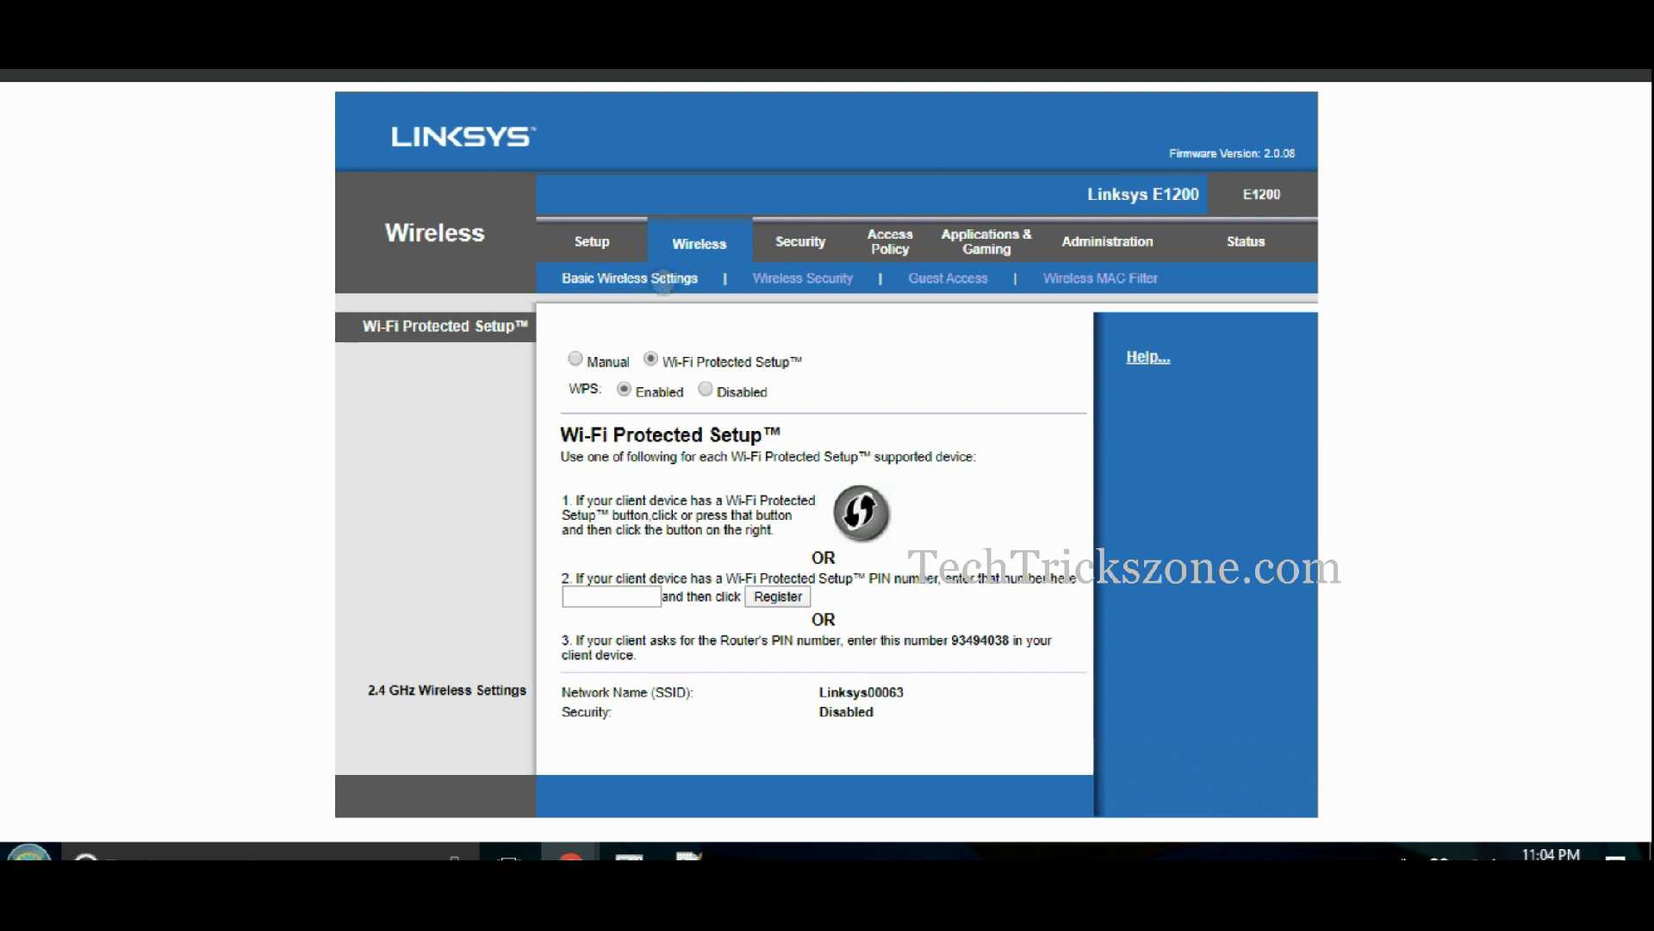
{"action": "left_click", "coordinate": [577, 360]}
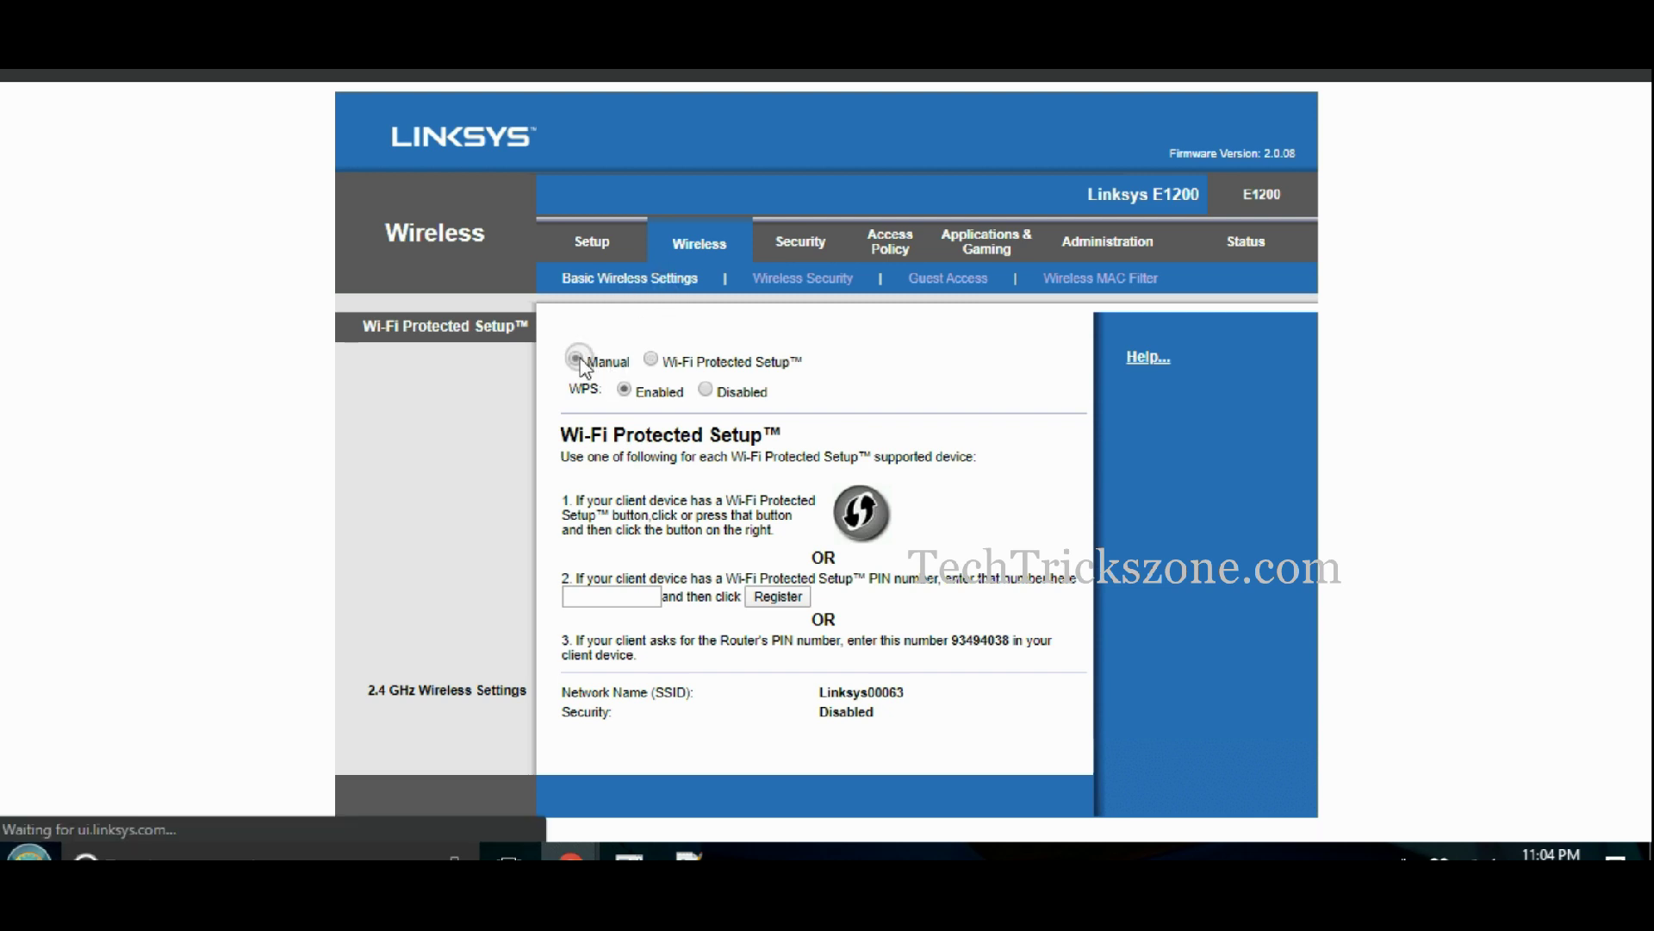
{"action": "left_click", "coordinate": [798, 407]}
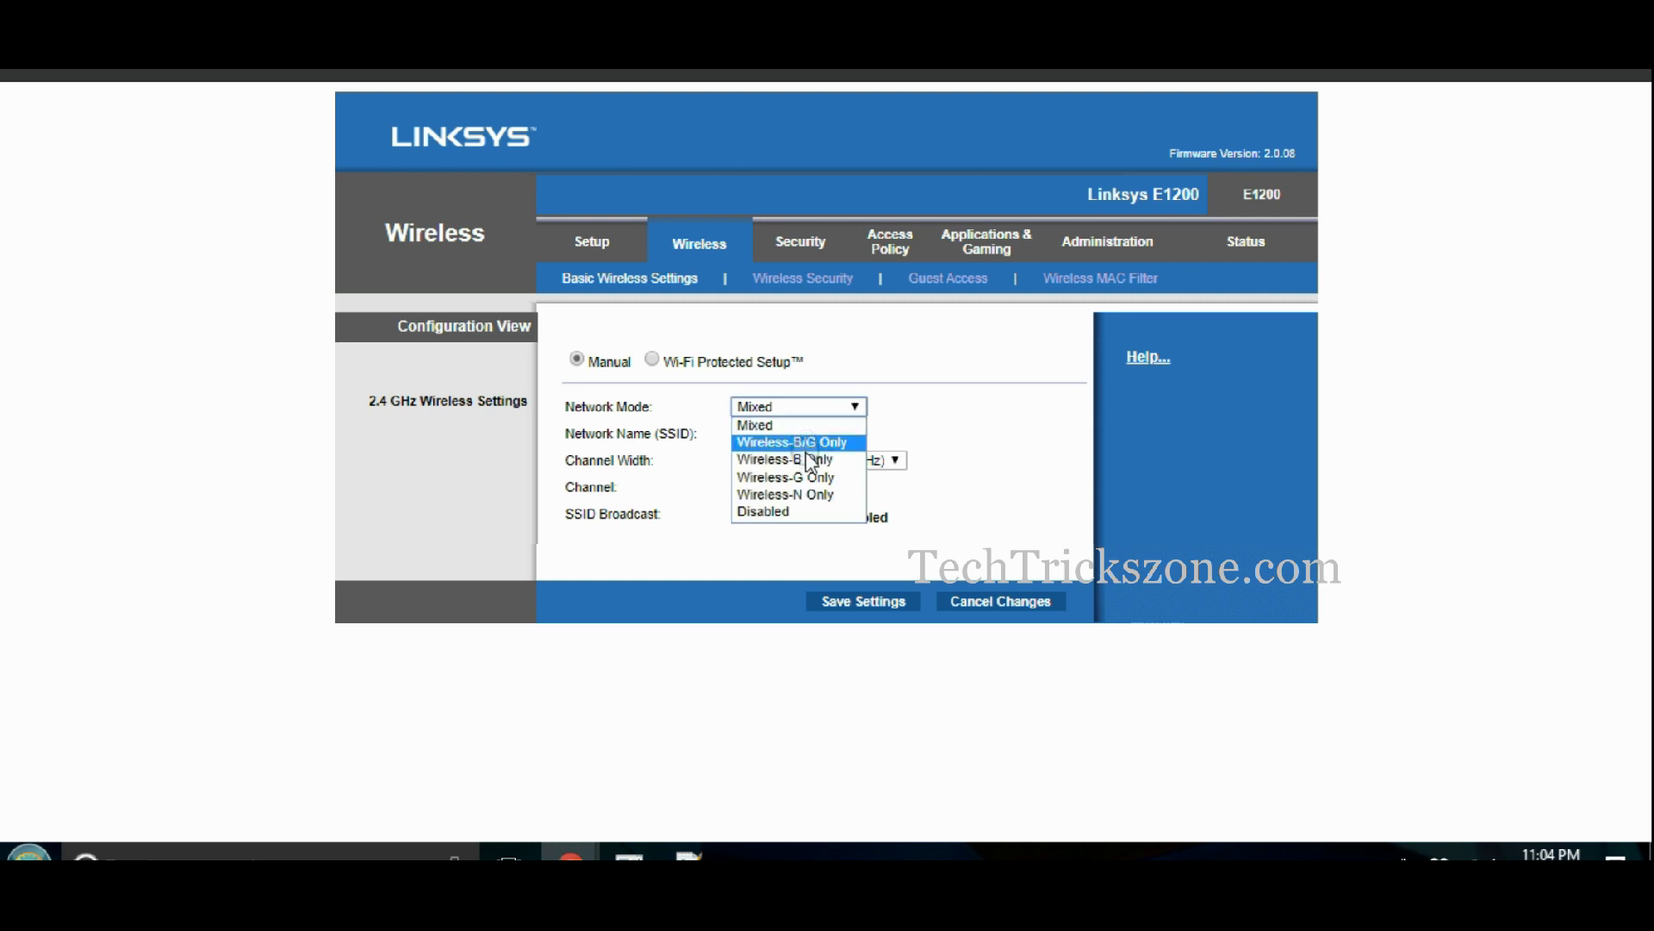
{"action": "left_click", "coordinate": [803, 422]}
- Enter network name 'Home-WiFi' and save, declining the wireless security warning
{"action": "double_click", "coordinate": [814, 433]}
{"action": "type", "text": "Home-WiFi"}
{"action": "left_click", "coordinate": [763, 461]}
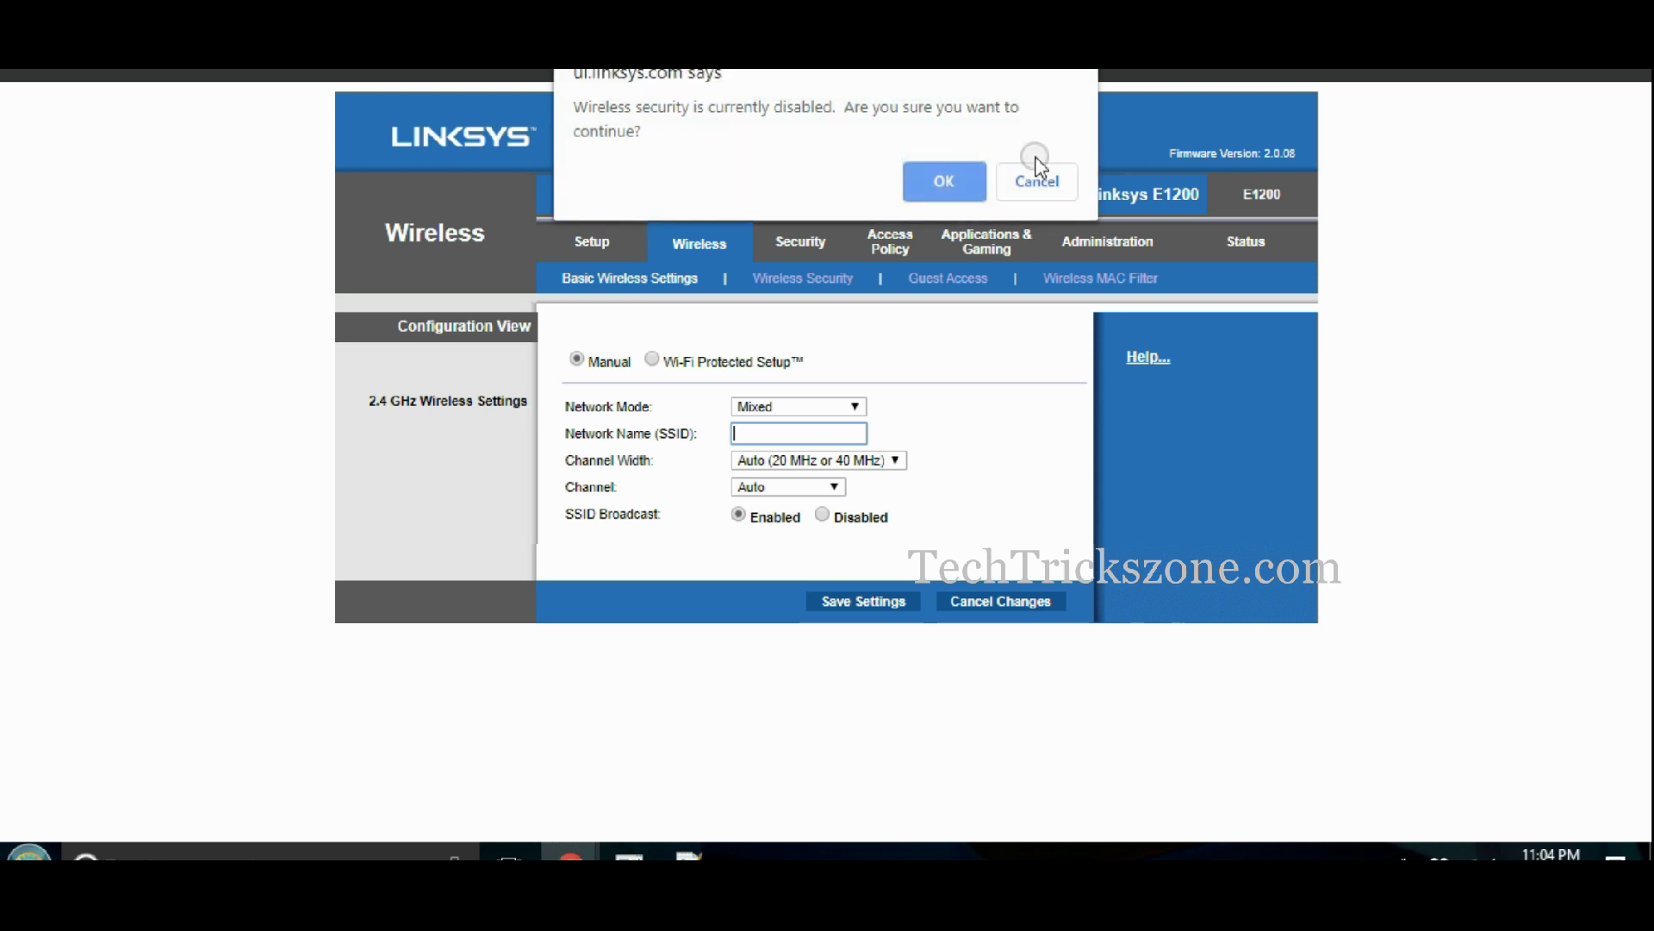
{"action": "left_click", "coordinate": [1028, 186]}
{"action": "left_click", "coordinate": [841, 330]}
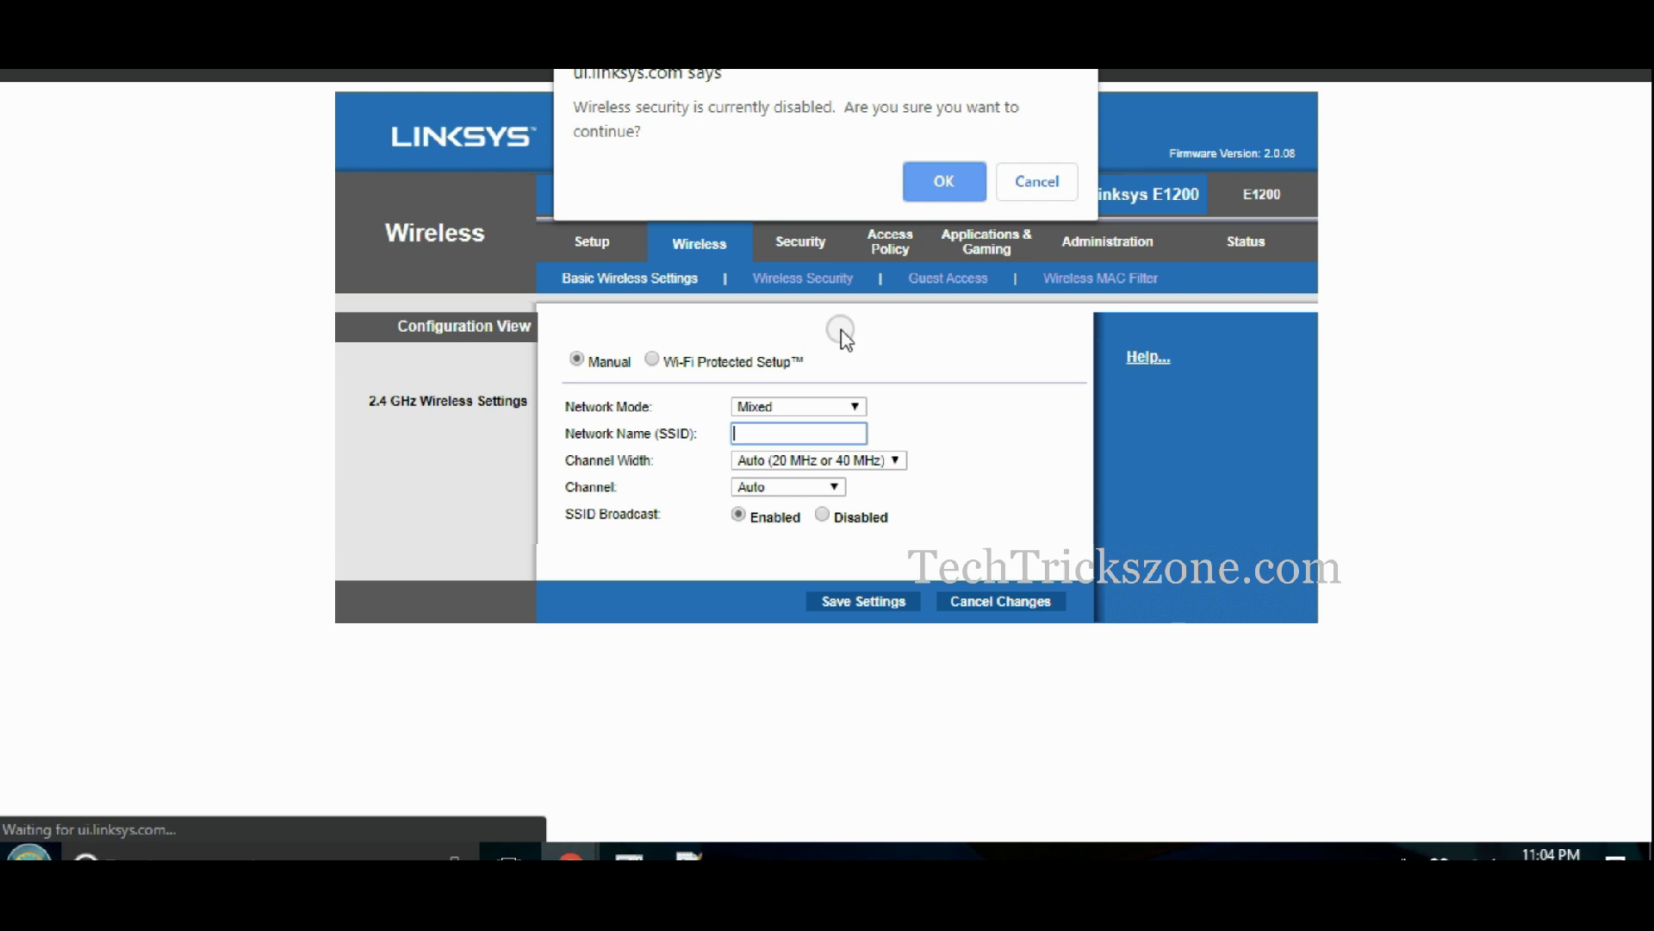
- Cancel the security warning and set the wireless channel to 1 - 2.412GHZ
{"action": "left_click", "coordinate": [992, 182]}
{"action": "left_click", "coordinate": [1053, 183]}
{"action": "left_click", "coordinate": [811, 473]}
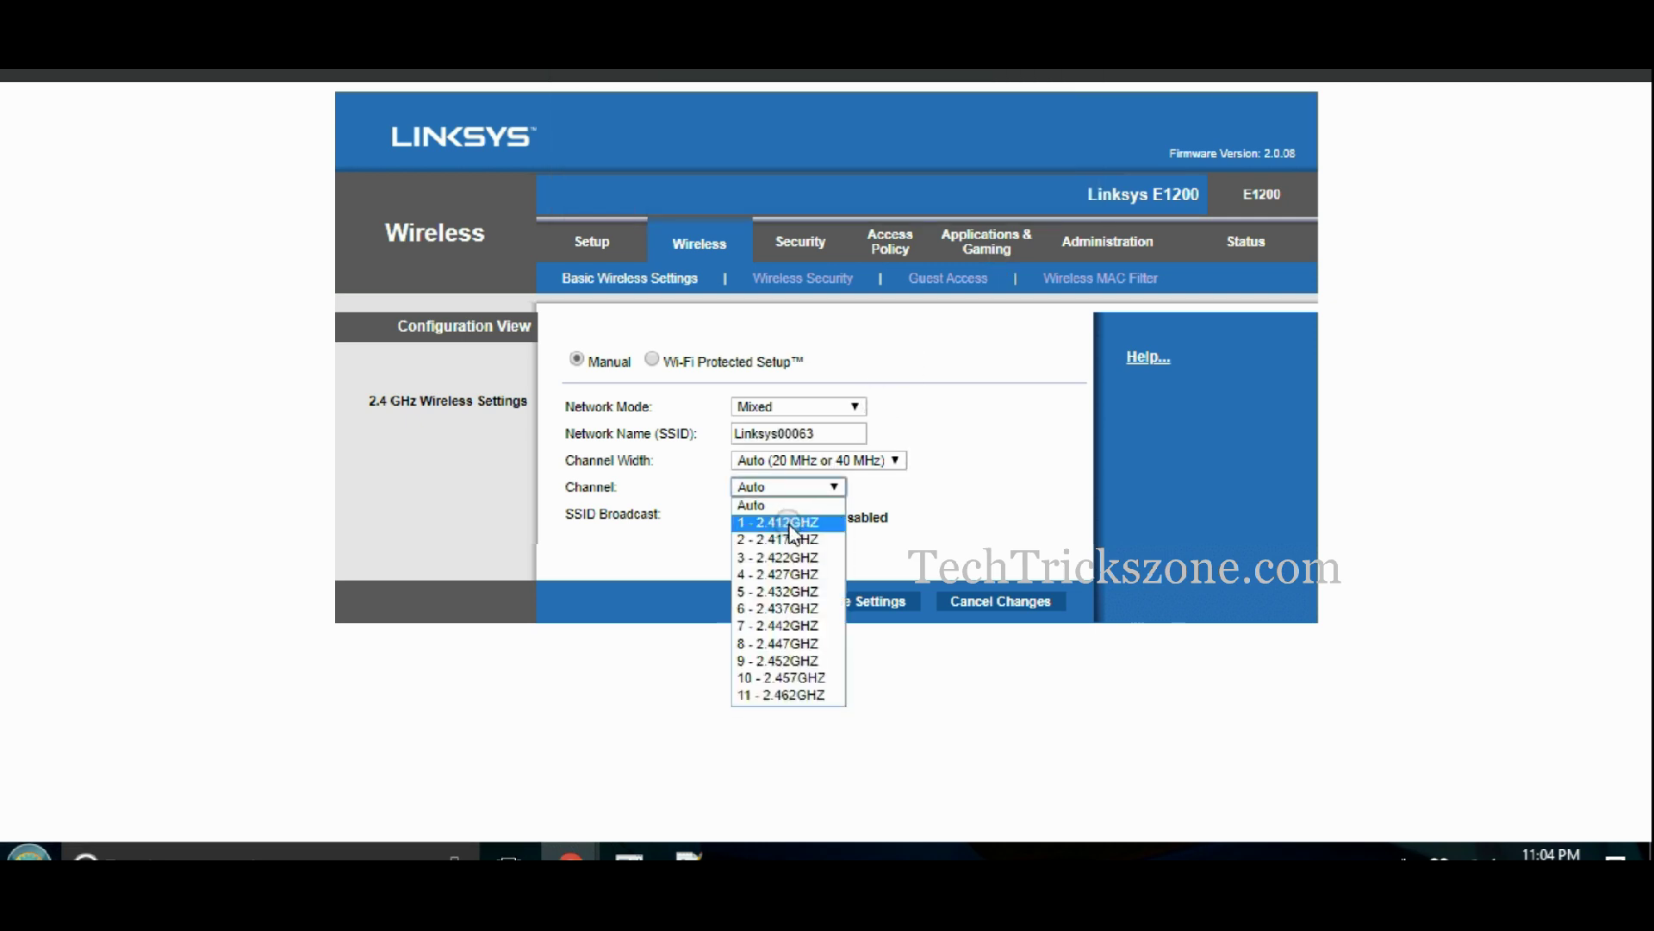
{"action": "left_click", "coordinate": [789, 520]}
- Rename the network SSID to 'home' and save, confirming despite disabled wireless security
{"action": "left_click", "coordinate": [816, 436]}
{"action": "double_click", "coordinate": [816, 436]}
{"action": "type", "text": "hoe"}
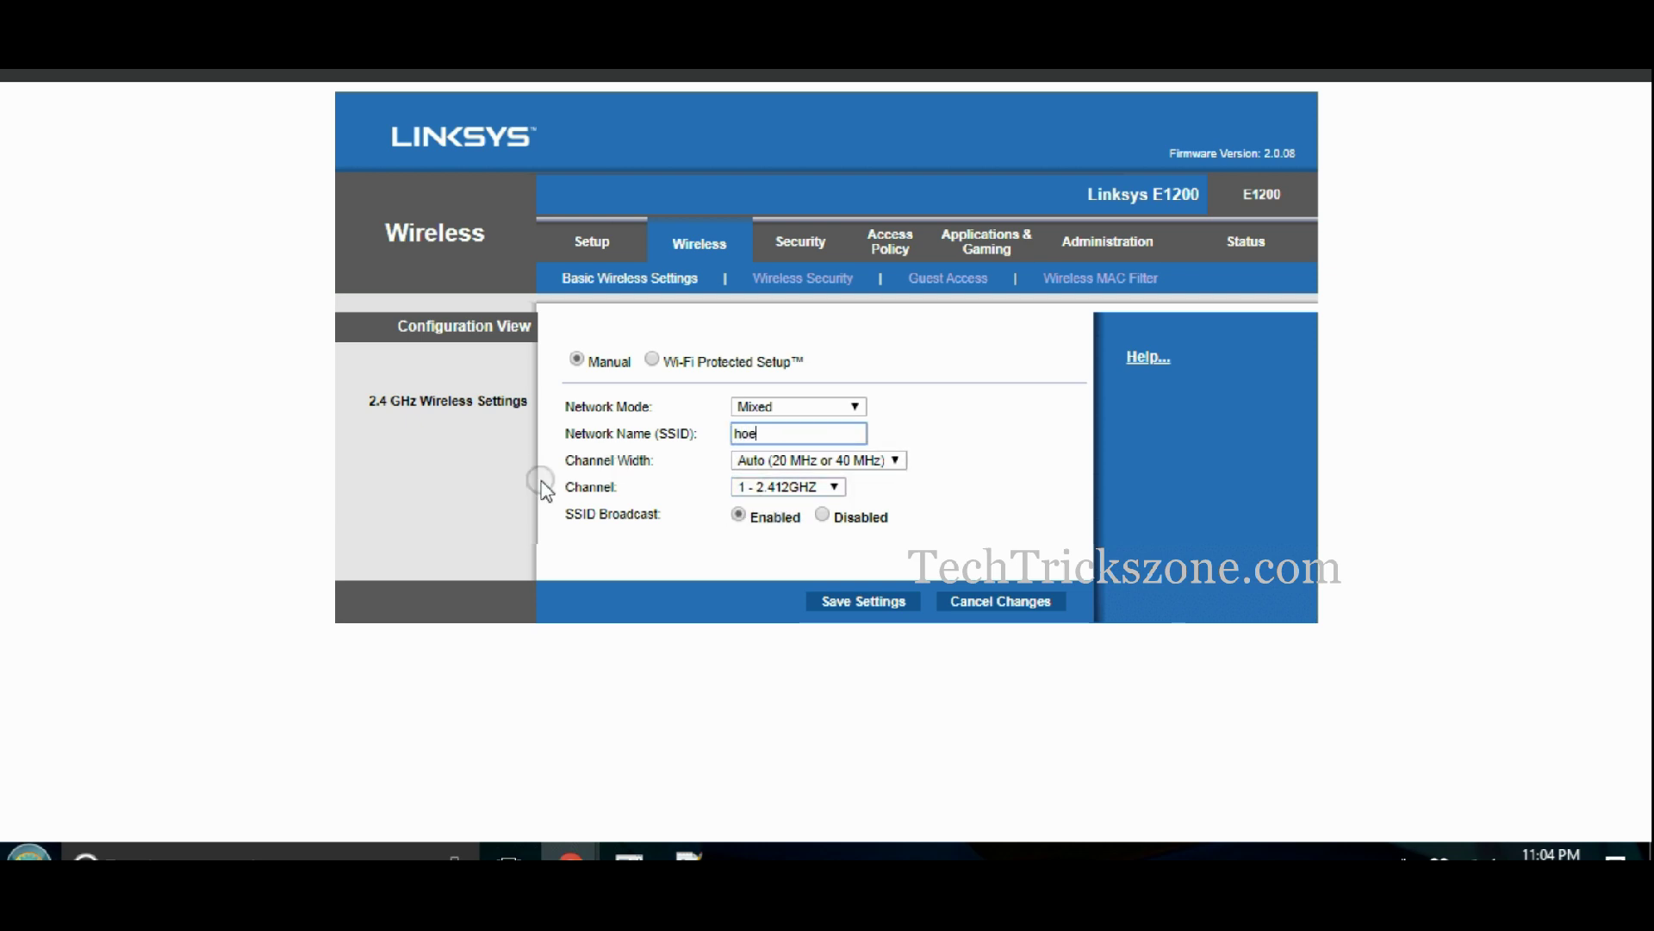
{"action": "key", "text": "BackSpace"}
{"action": "type", "text": "m"}
{"action": "left_click", "coordinate": [851, 605]}
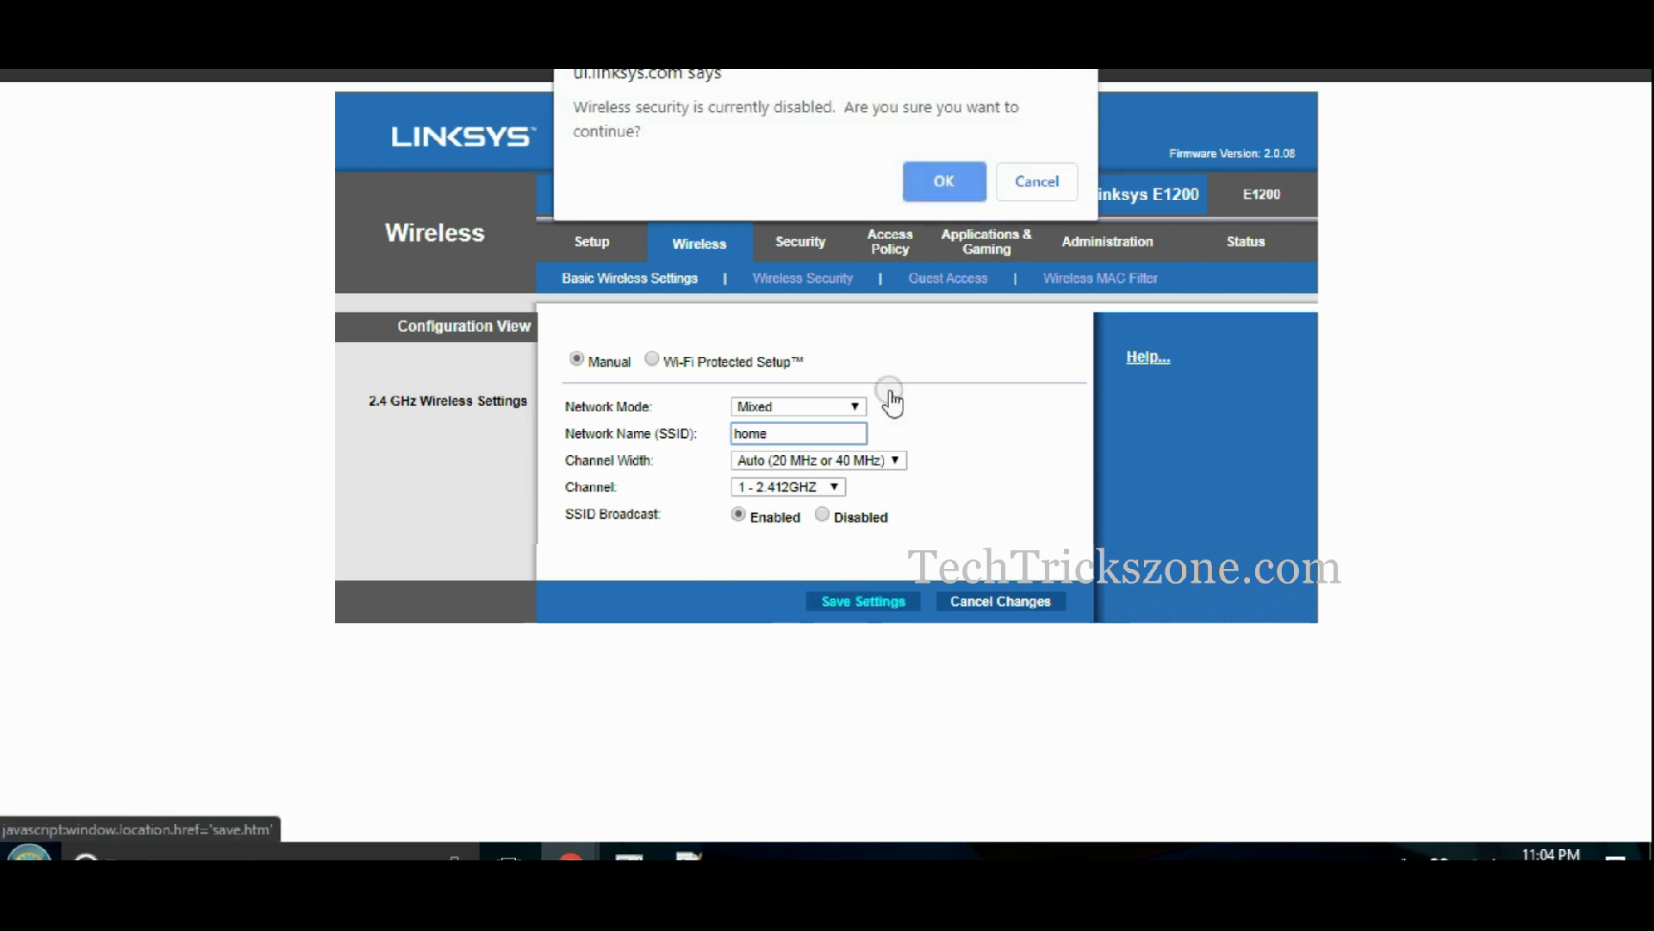
{"action": "left_click", "coordinate": [945, 181]}
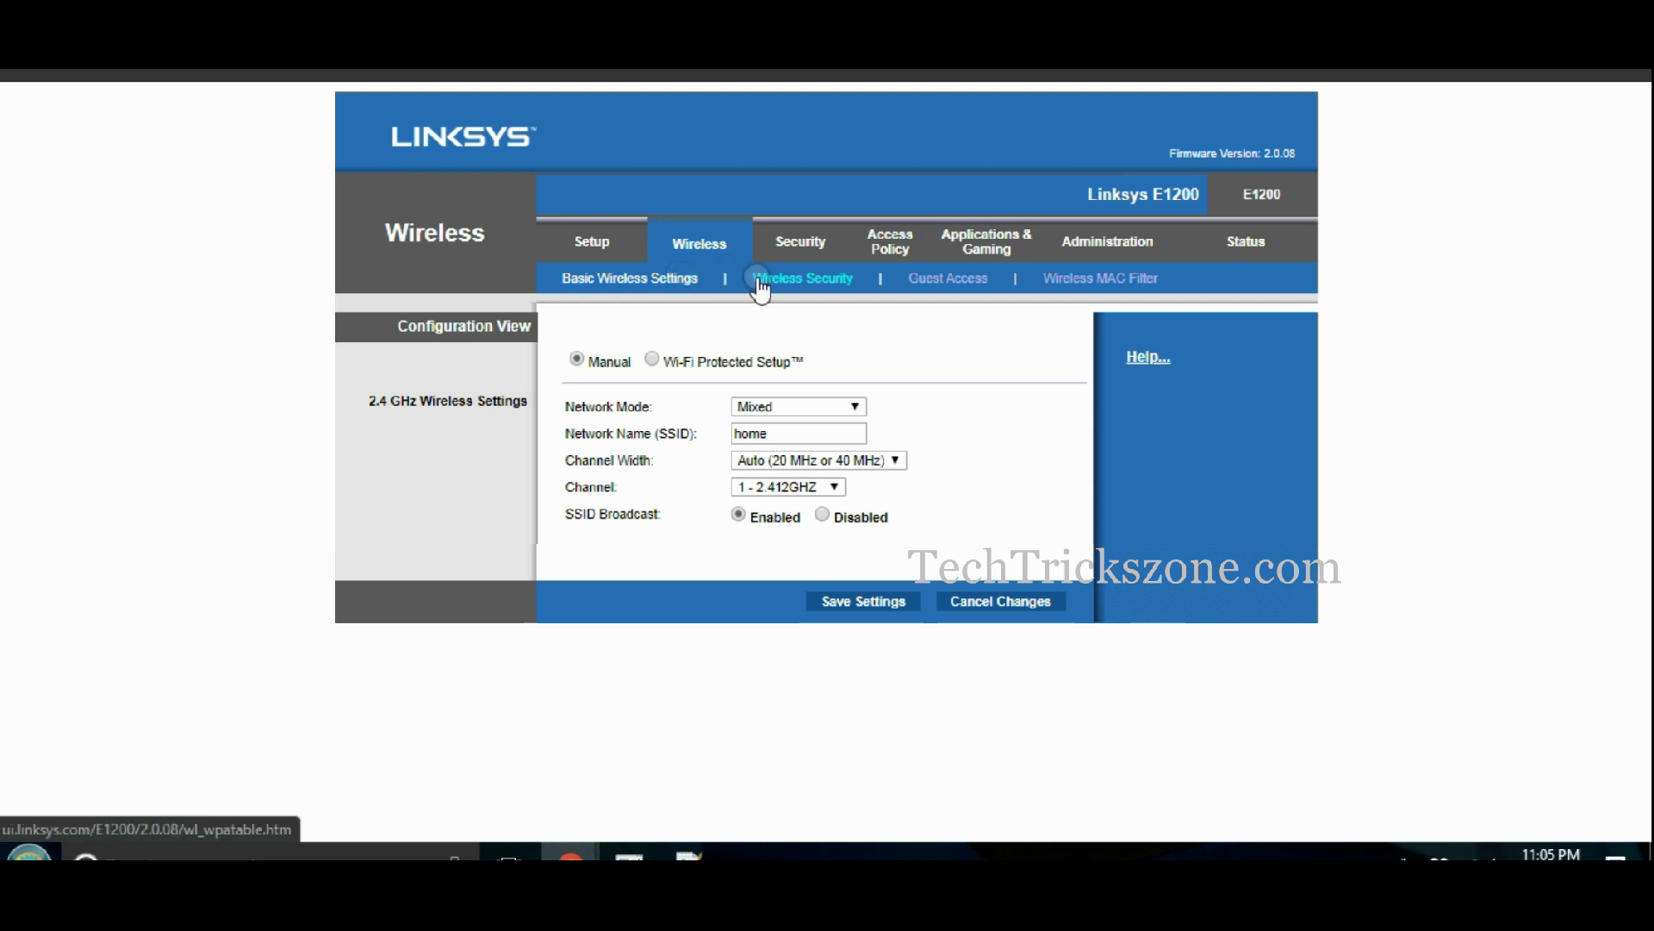
- Set 2.4 GHz wireless security to WPA2/WPA Mixed Mode with a new passphrase and save
{"action": "left_click", "coordinate": [794, 284]}
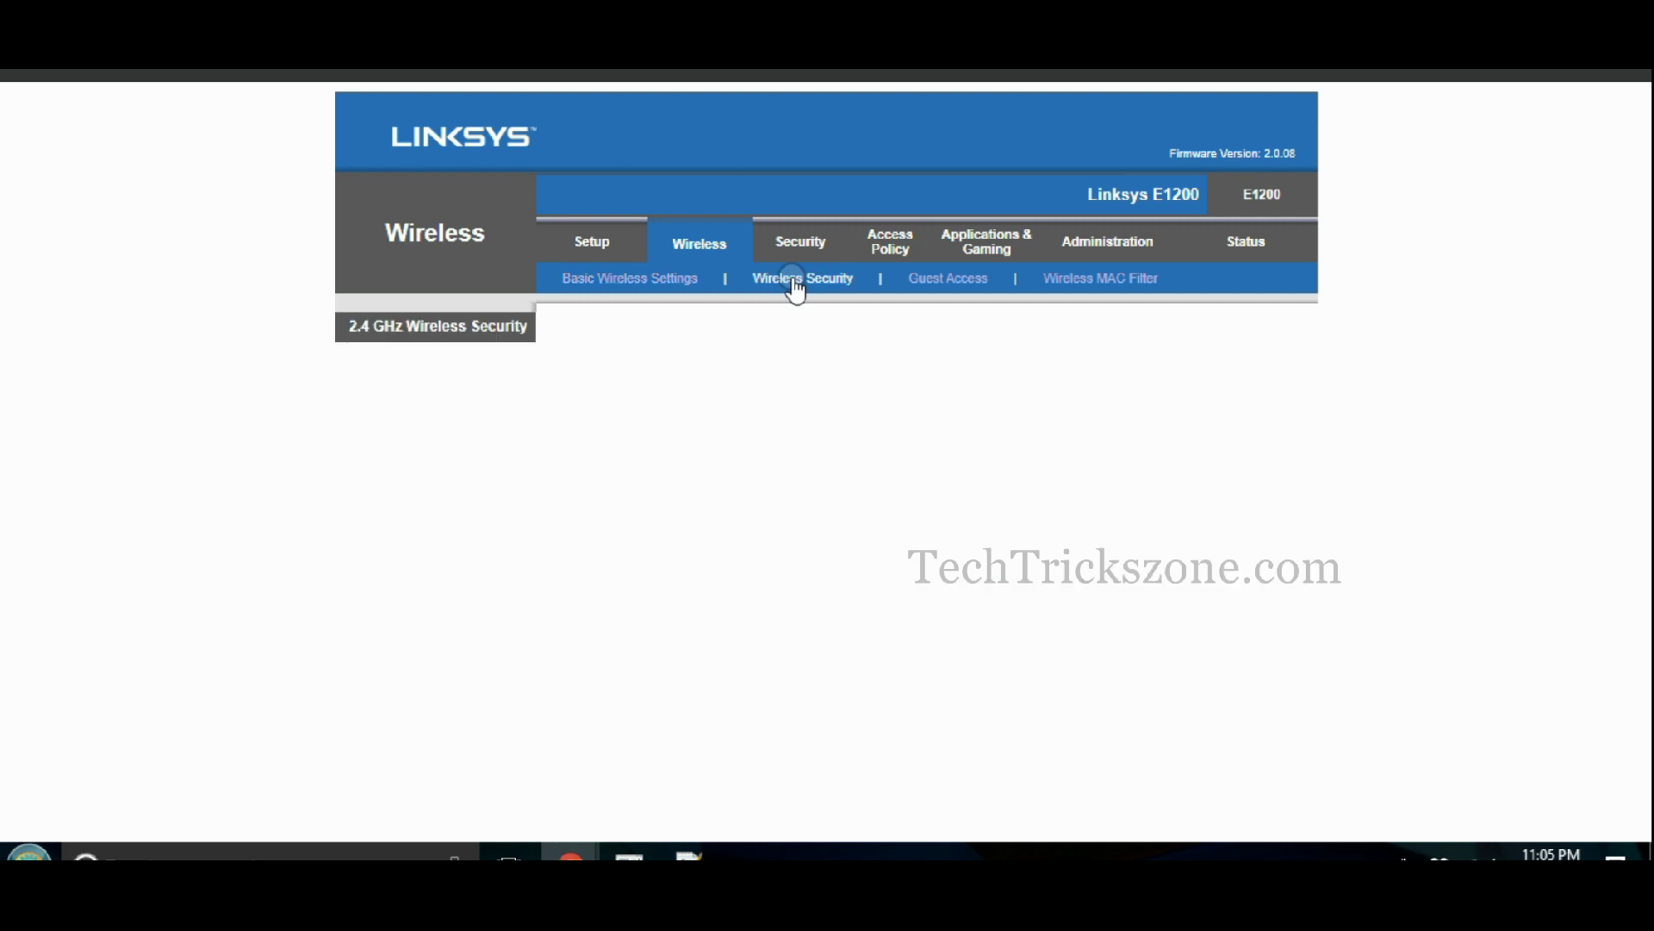
{"action": "left_click", "coordinate": [741, 354]}
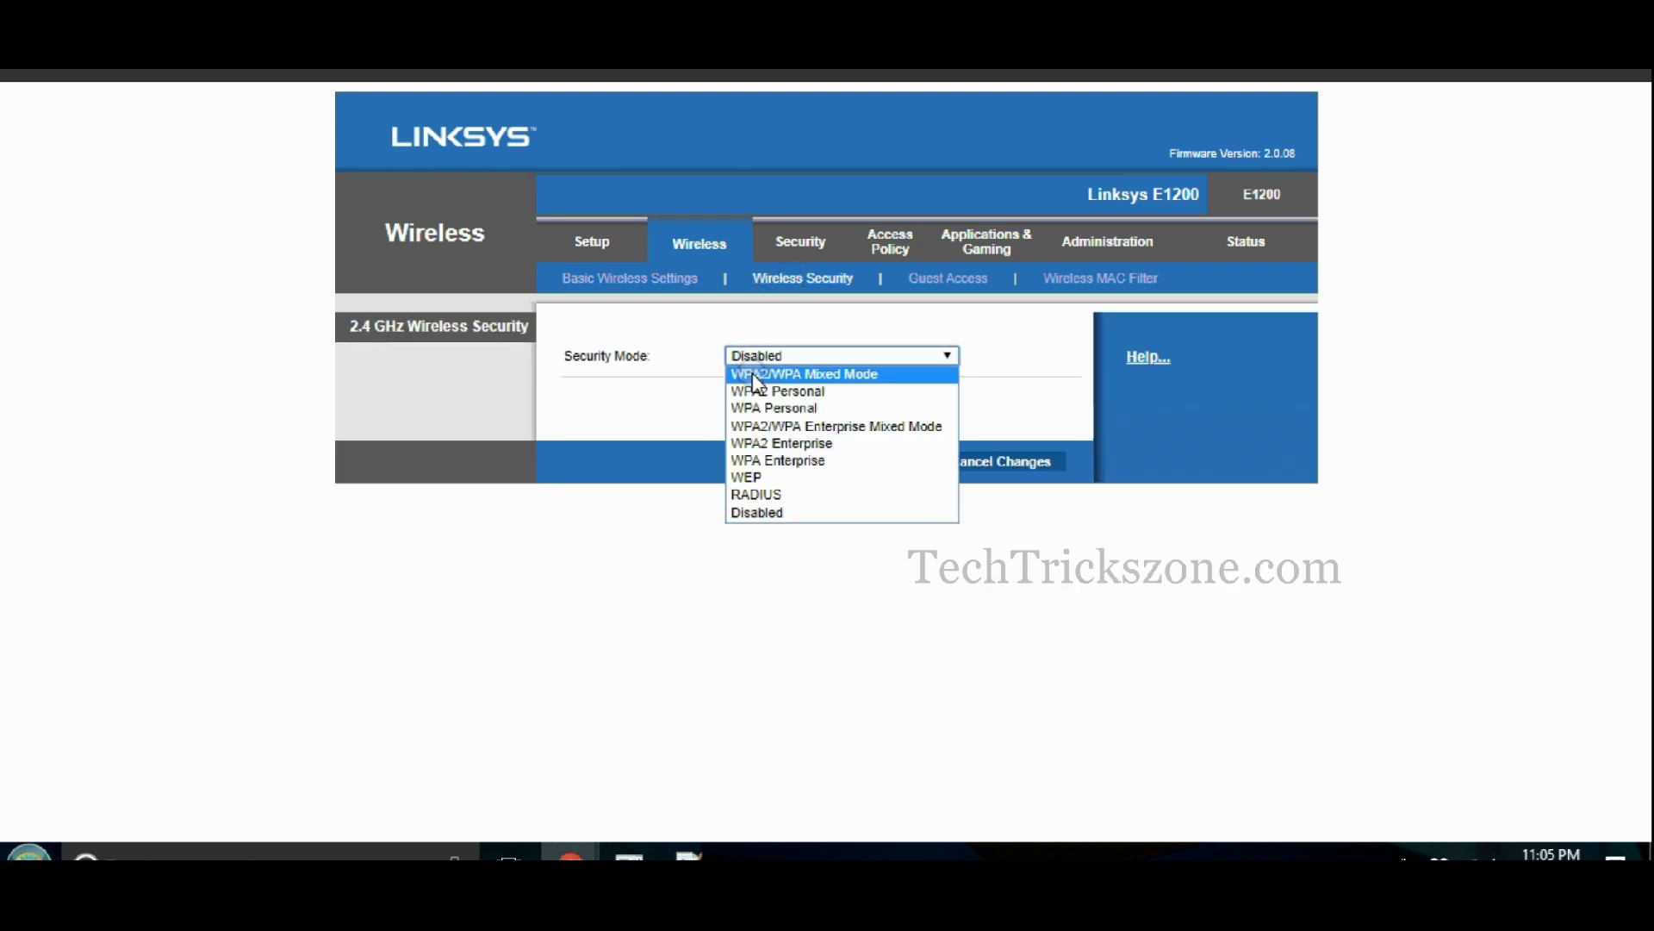
{"action": "left_click", "coordinate": [755, 375]}
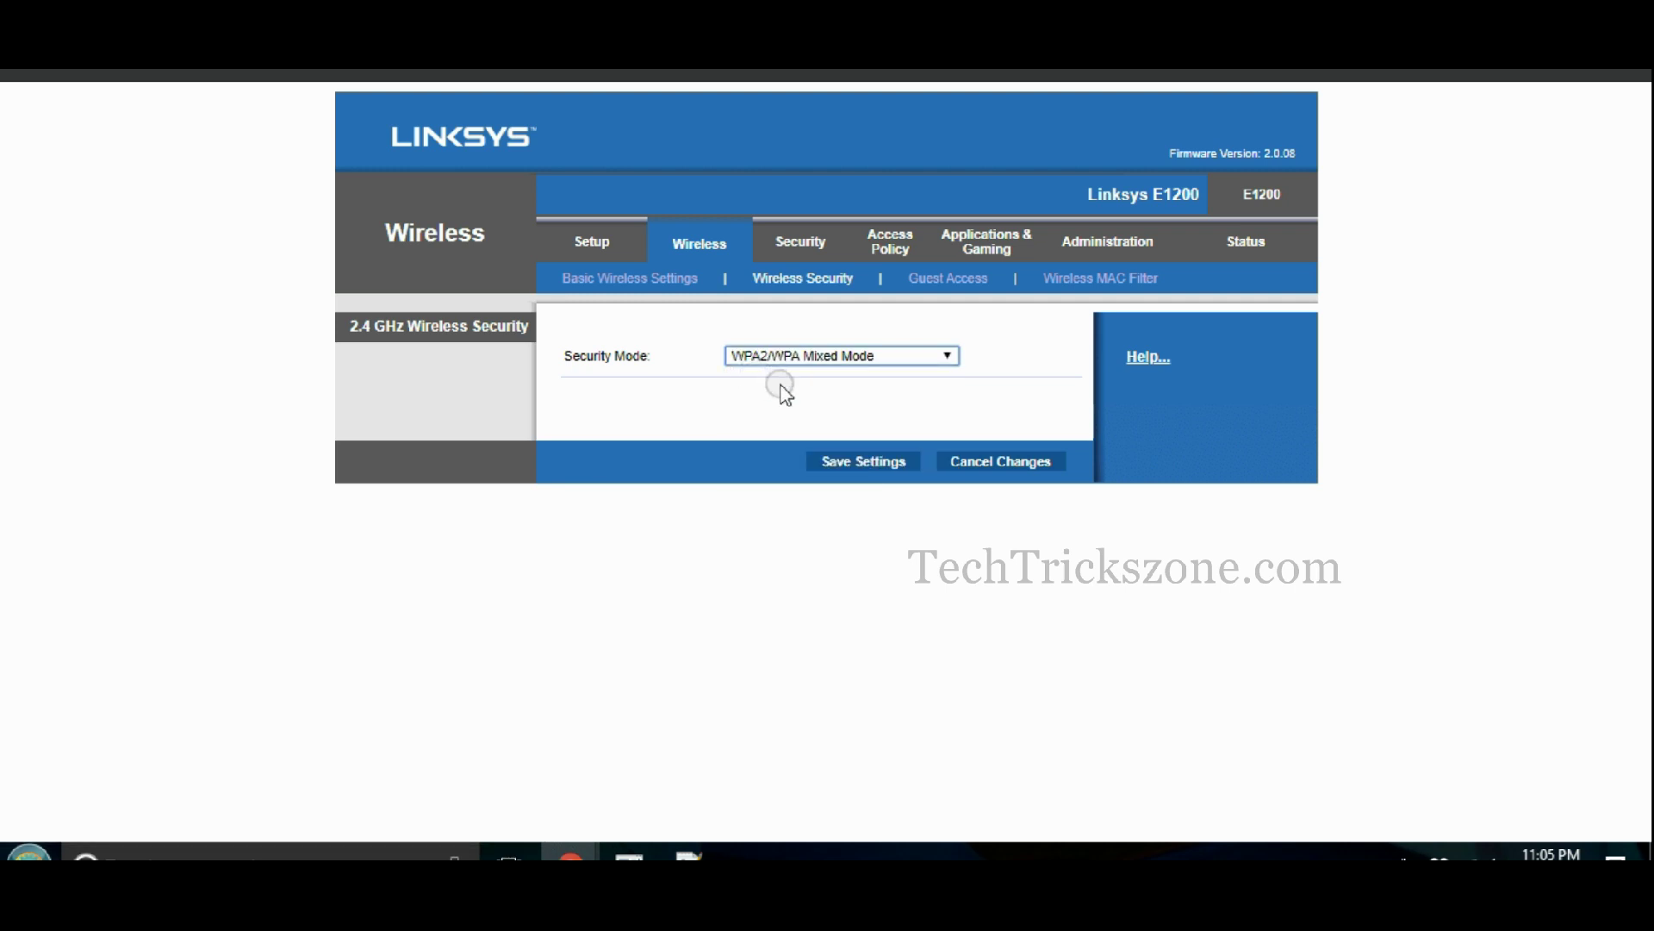
{"action": "left_click", "coordinate": [781, 403]}
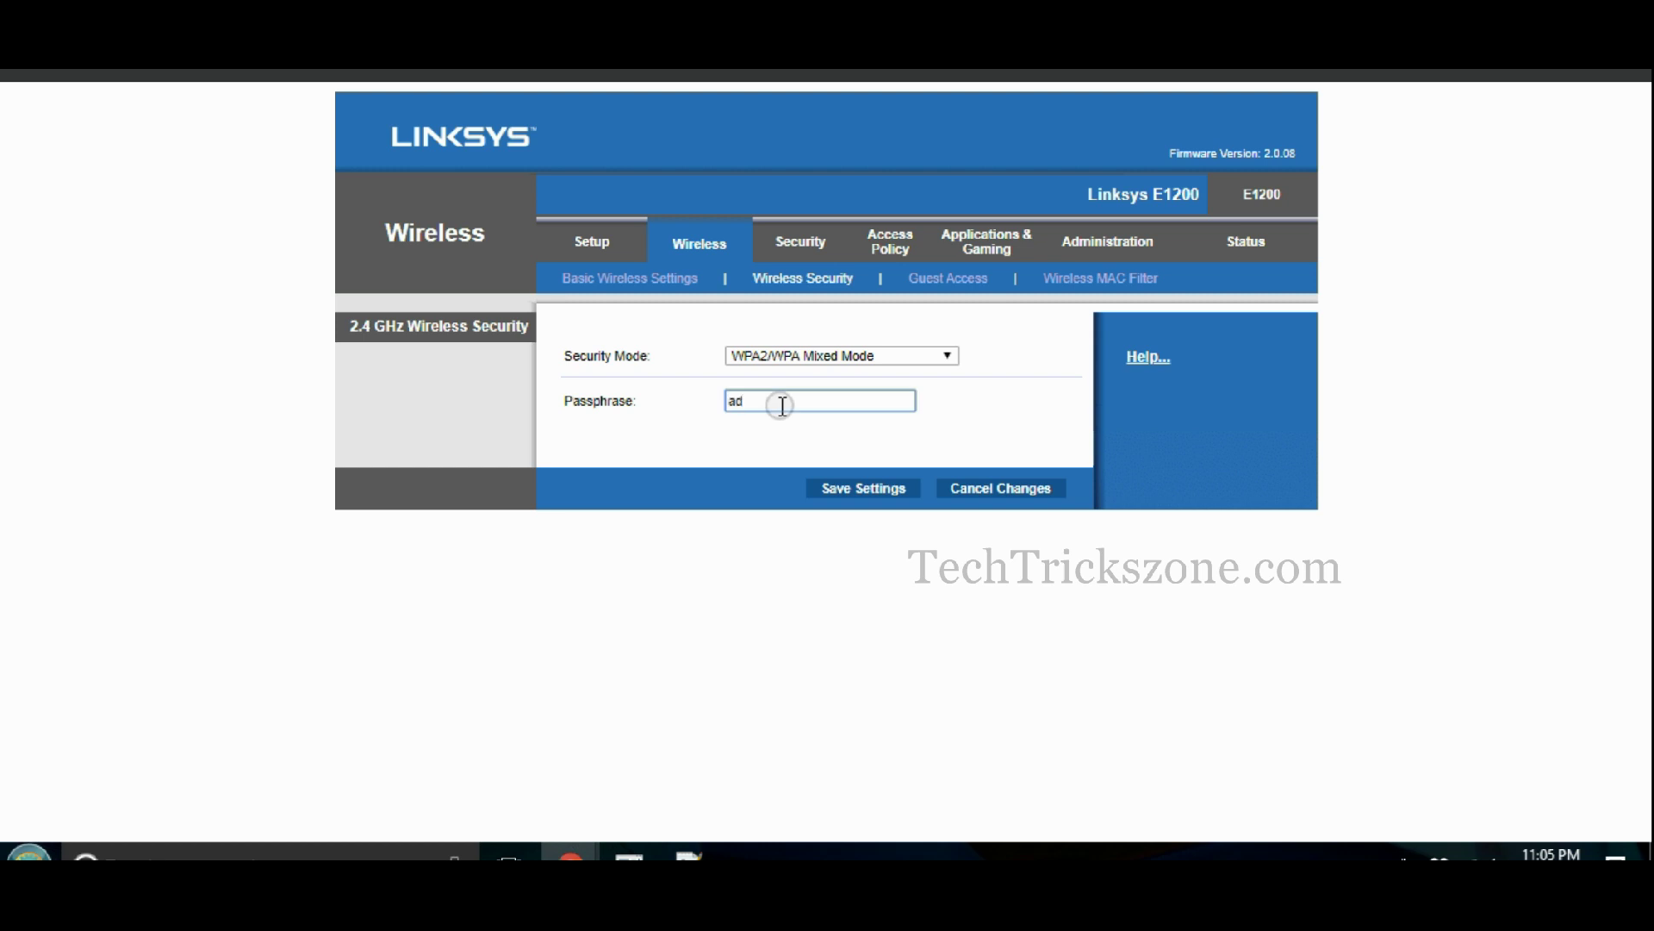
{"action": "left_click", "coordinate": [832, 487]}
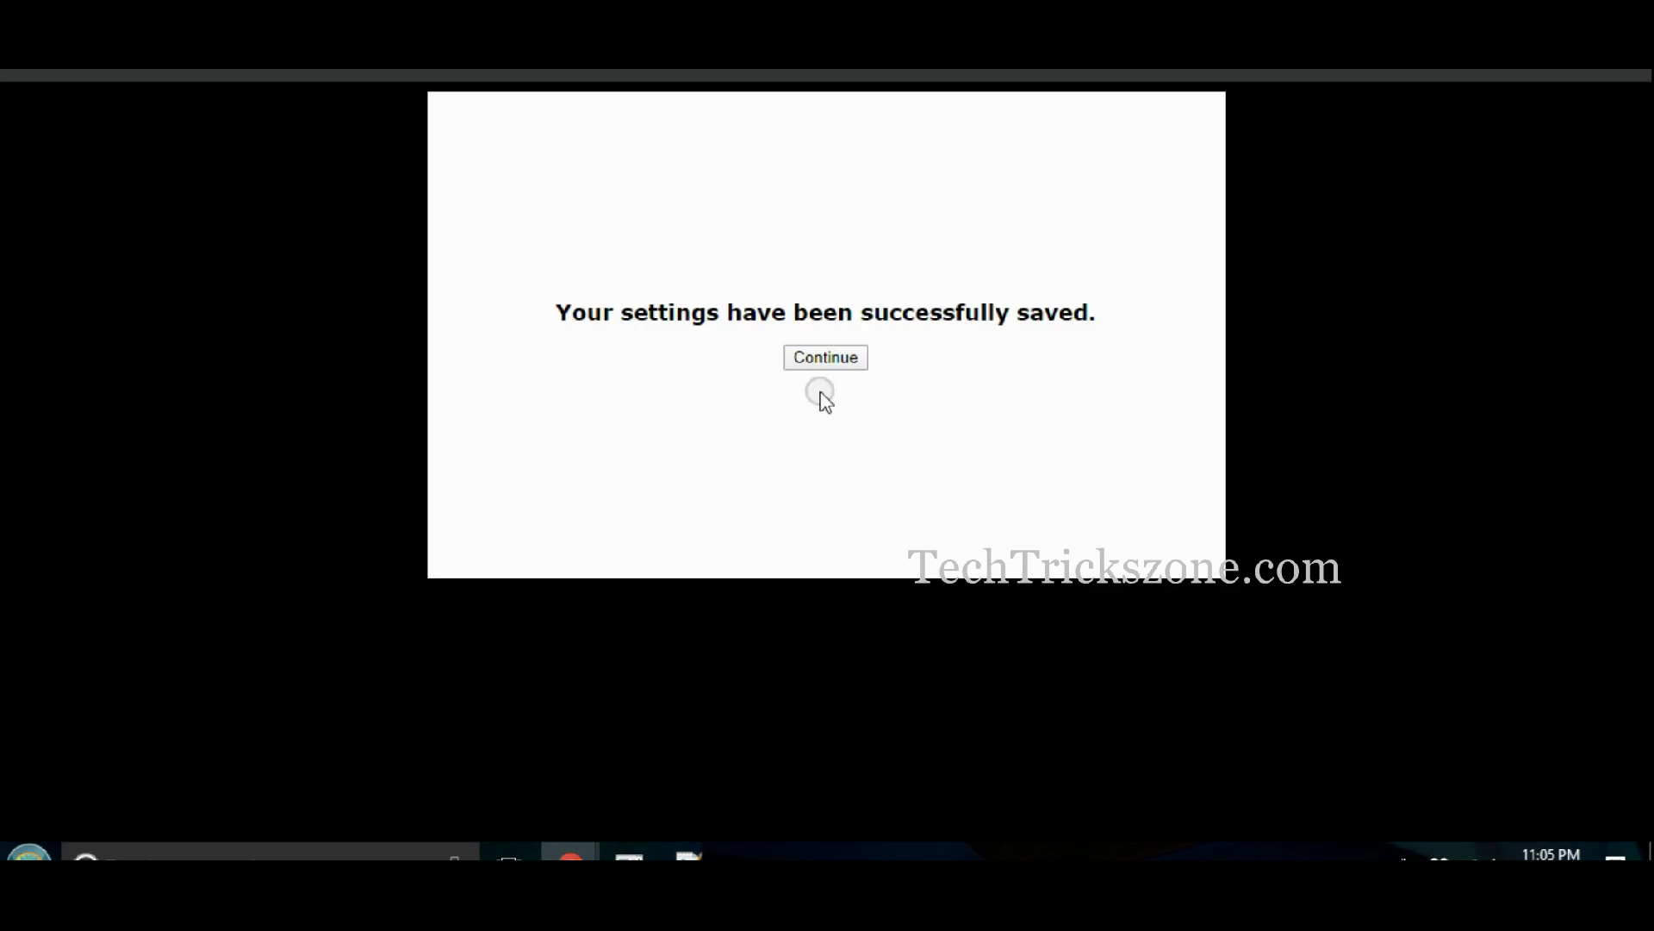
{"action": "left_click", "coordinate": [820, 362]}
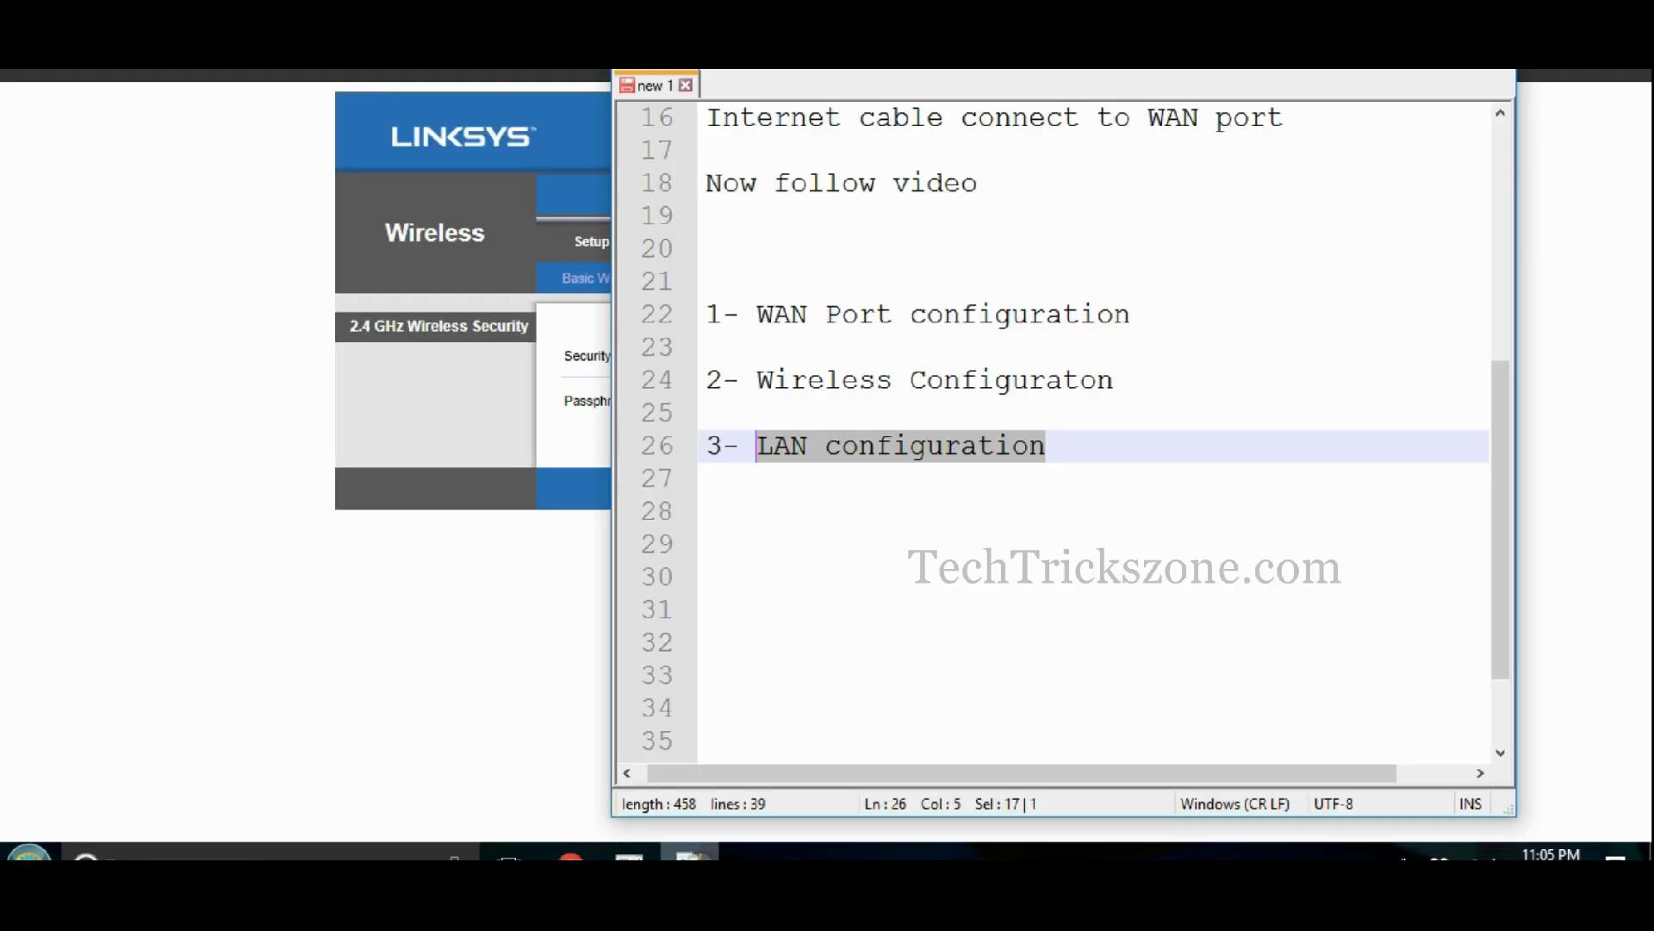
- Add '4- Guest Access' as a new line in the task notes
{"action": "left_click", "coordinate": [1073, 440]}
{"action": "key", "text": "Return"}
{"action": "key", "text": "Return"}
{"action": "type", "text": "4- Guest Access"}
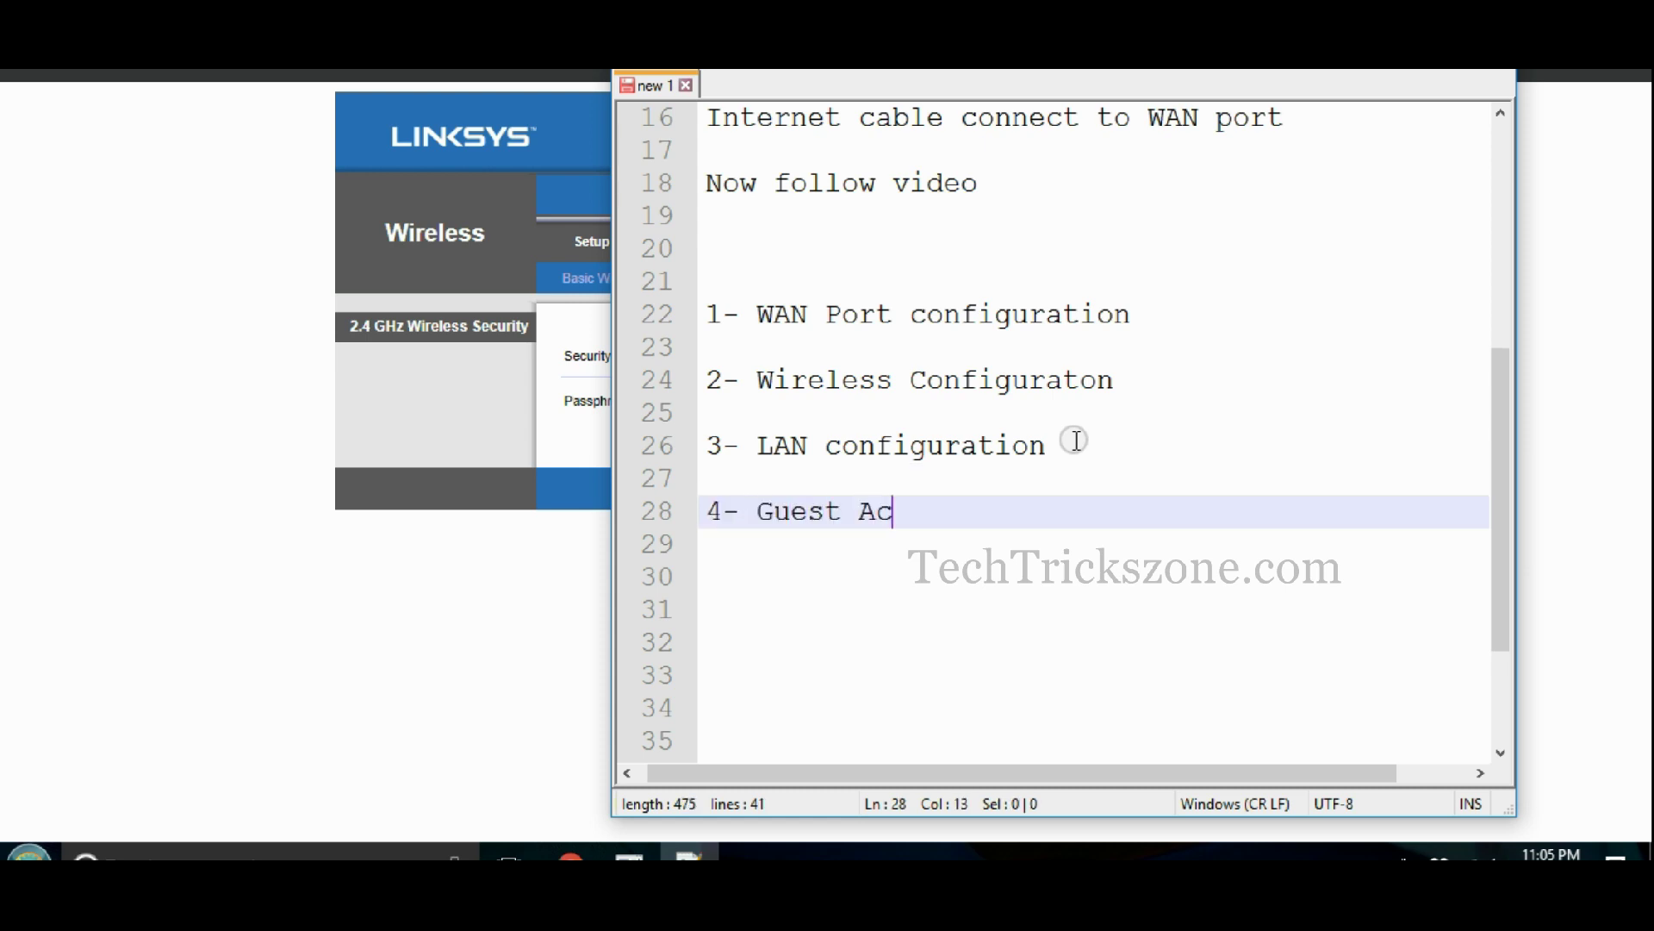
{"action": "left_click", "coordinate": [454, 635]}
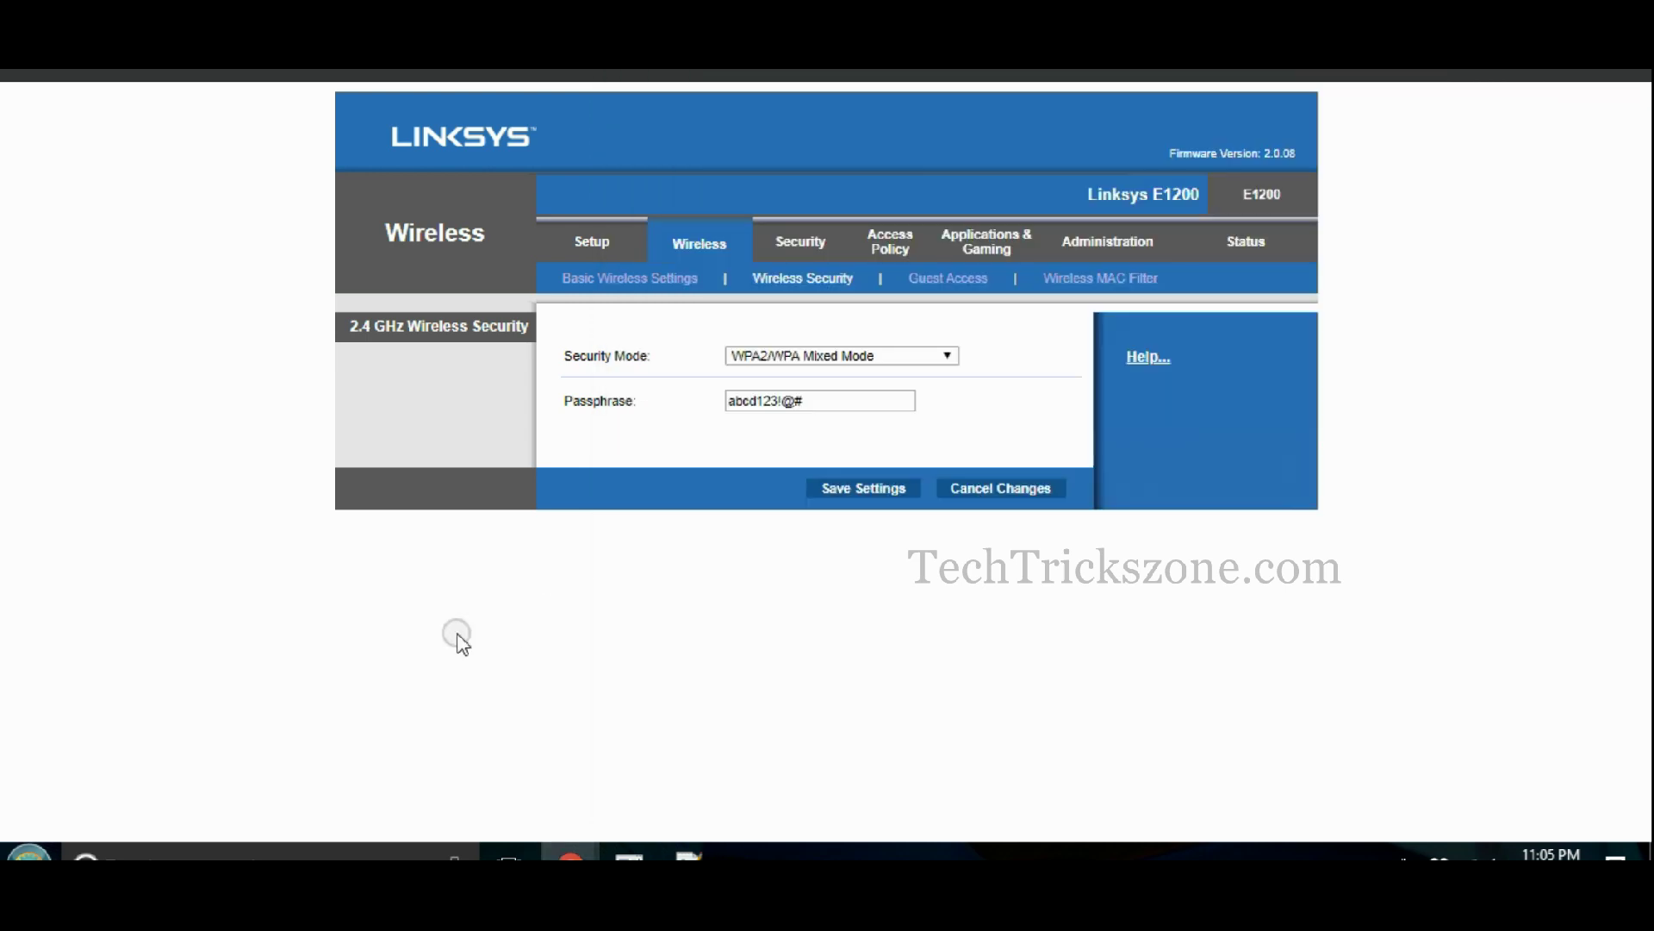
- Turn on guest access and limit it to 3 guests
{"action": "left_click", "coordinate": [930, 287]}
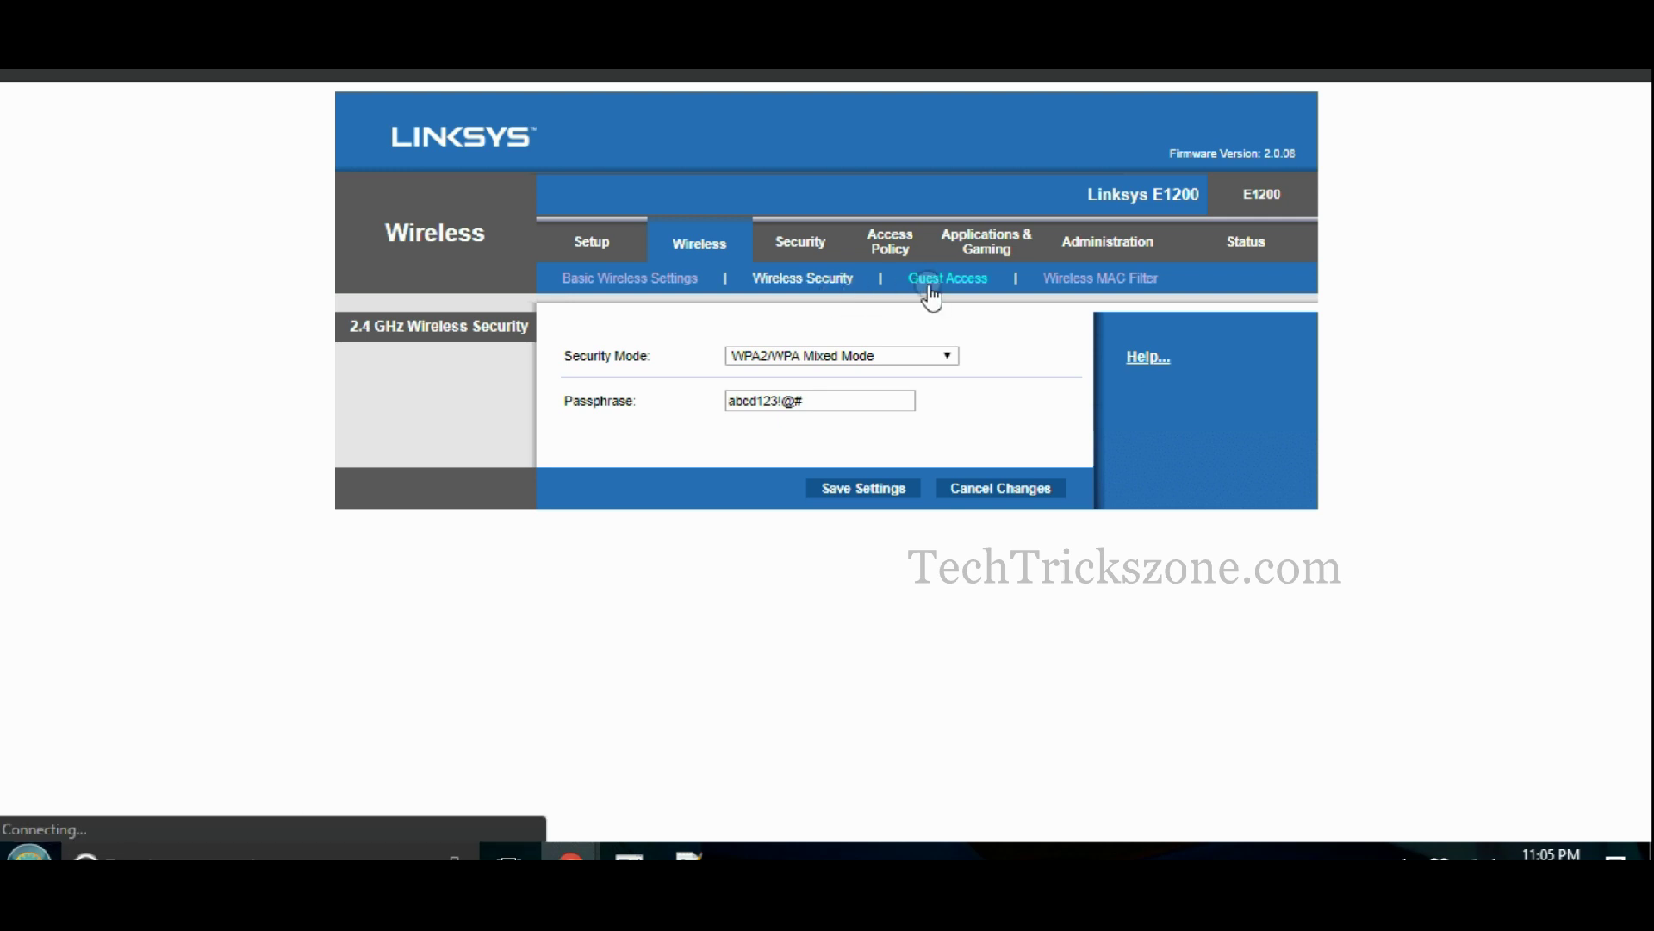
{"action": "left_click_drag", "start_coordinate": [565, 405], "coordinate": [853, 433]}
{"action": "left_click", "coordinate": [739, 407]}
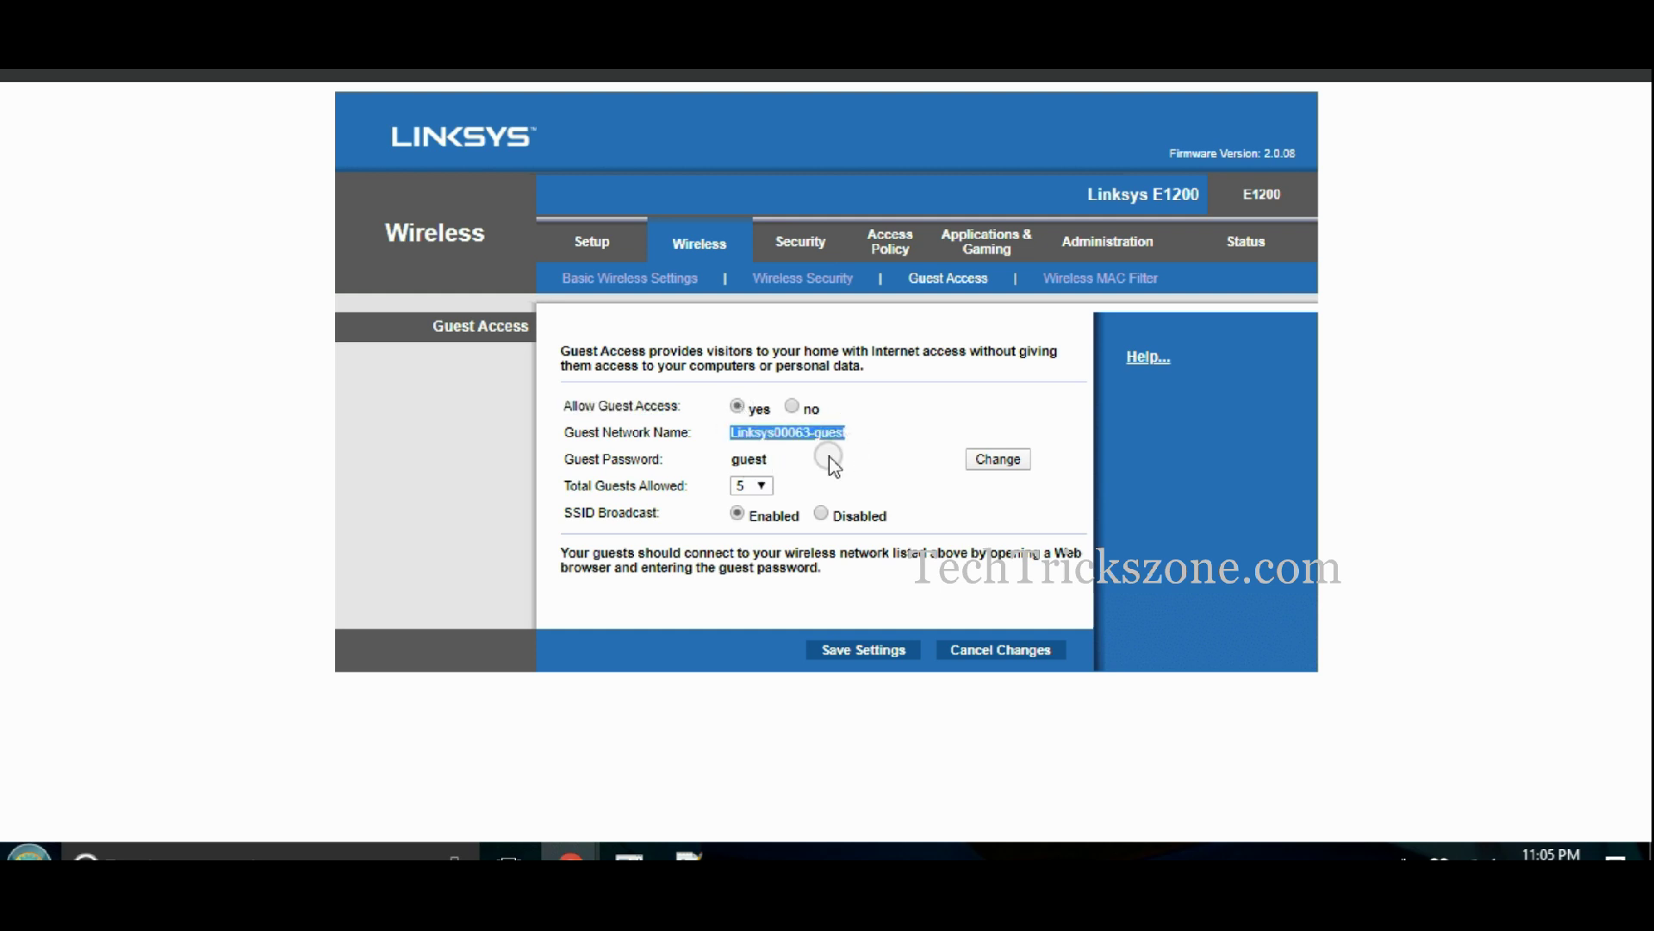
{"action": "left_click", "coordinate": [750, 484]}
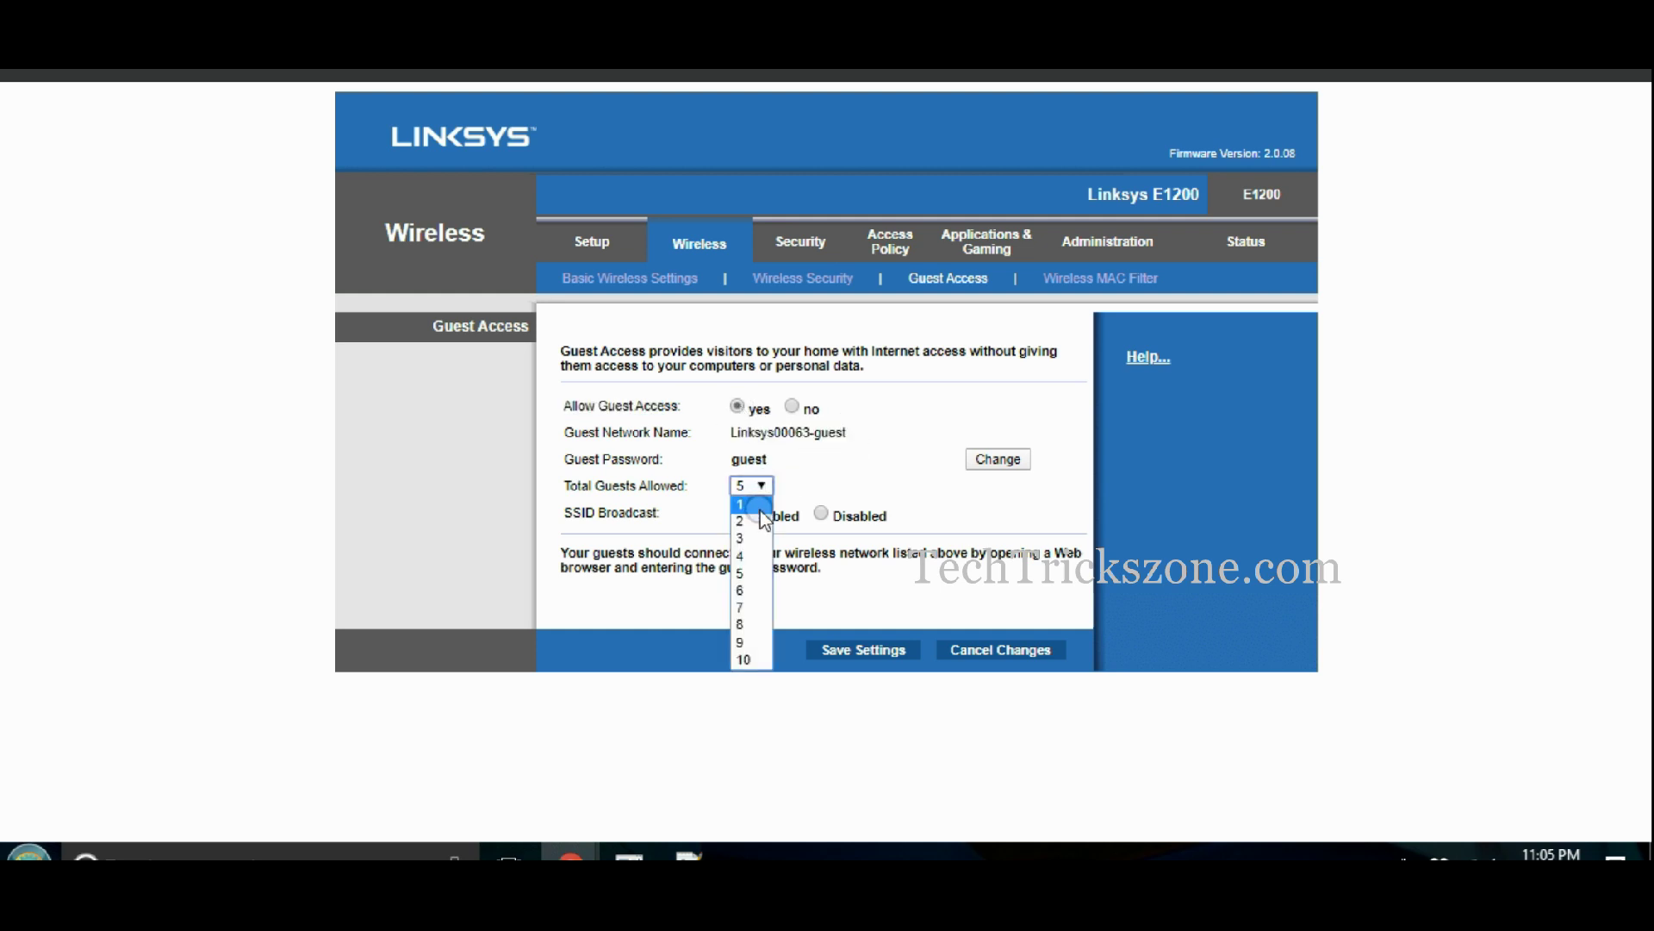
{"action": "left_click", "coordinate": [761, 509]}
{"action": "left_click", "coordinate": [756, 485]}
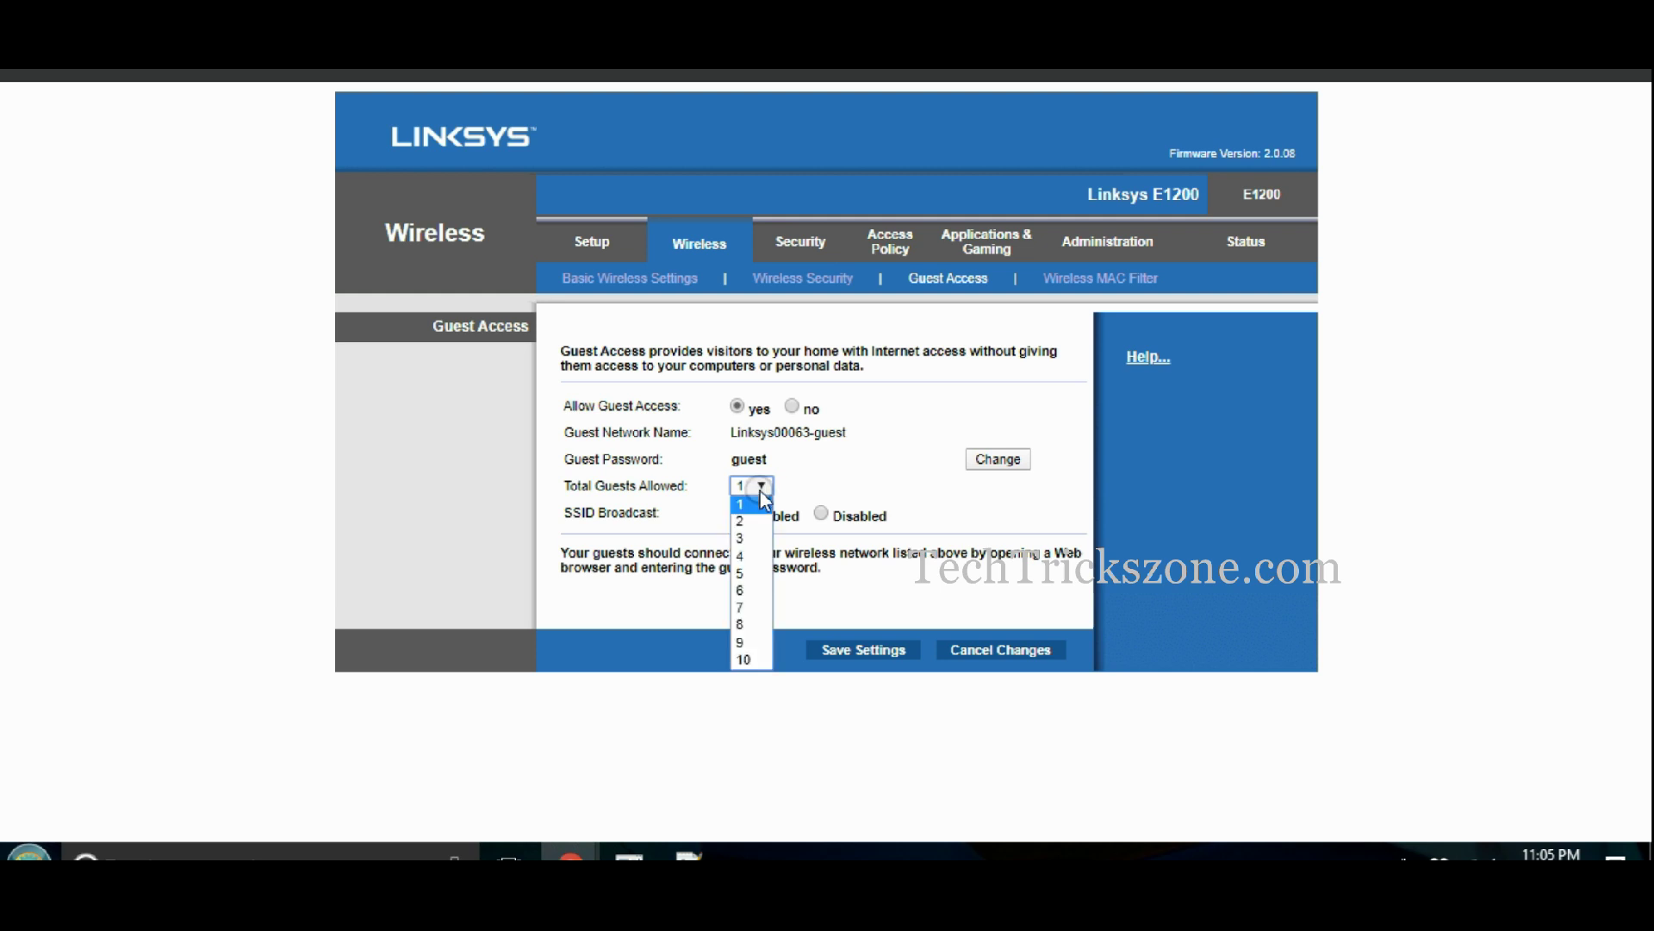
{"action": "left_click", "coordinate": [762, 540]}
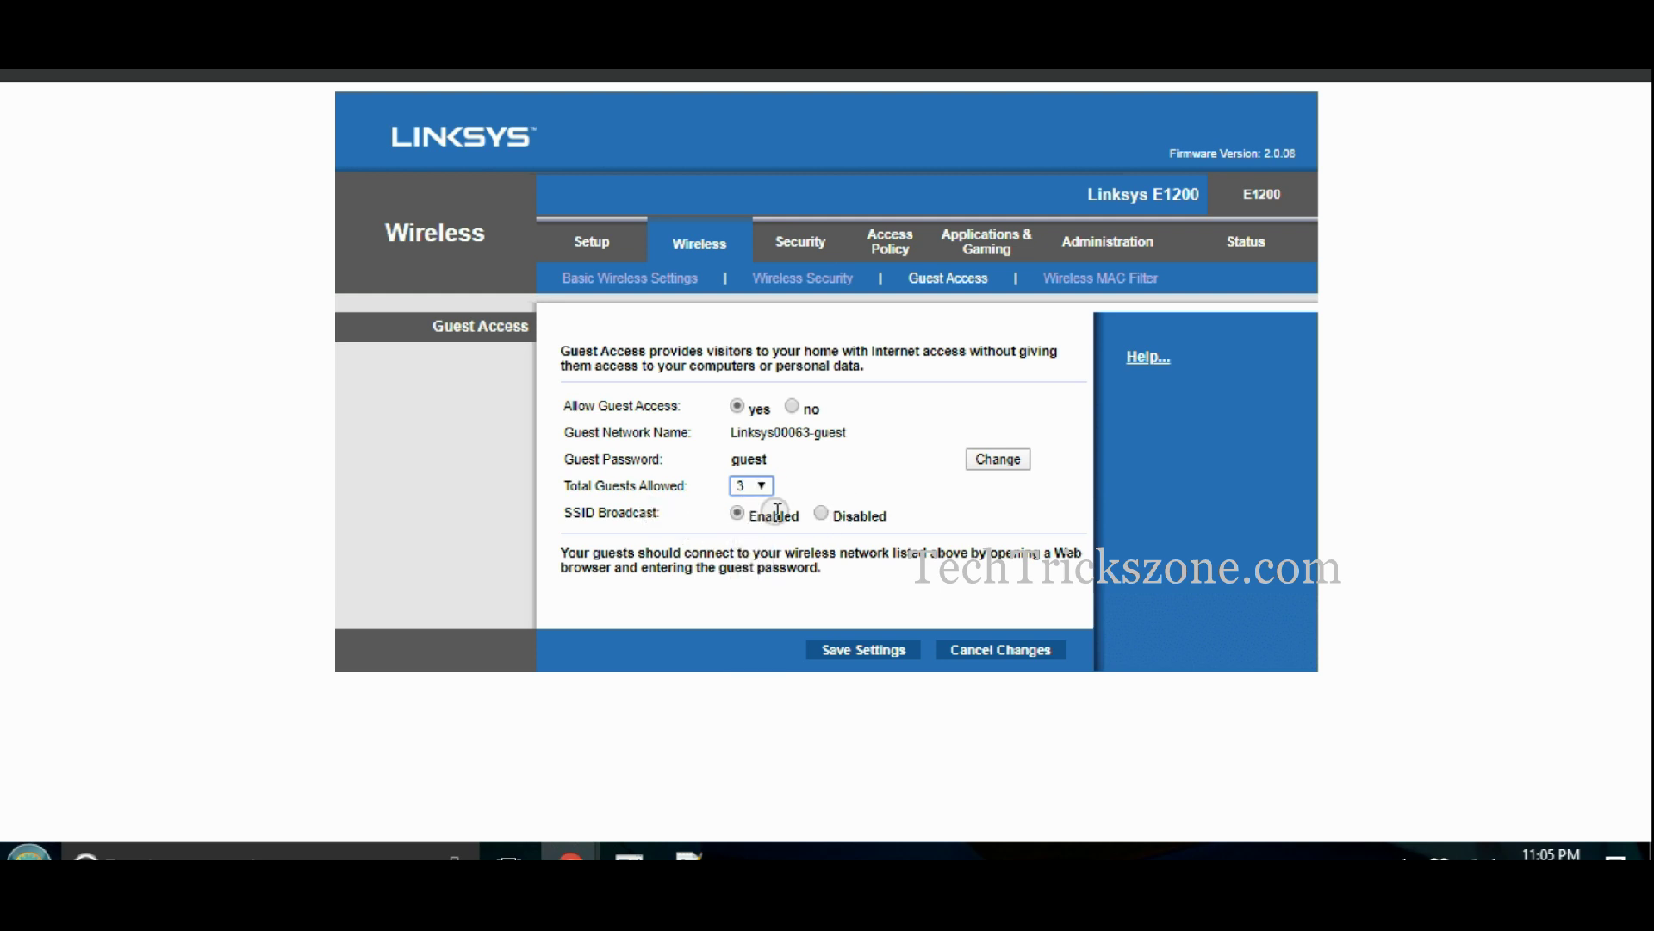
- Set a new guest password and save the guest access settings
{"action": "left_click", "coordinate": [976, 465]}
{"action": "left_click", "coordinate": [476, 298]}
{"action": "left_click", "coordinate": [446, 283]}
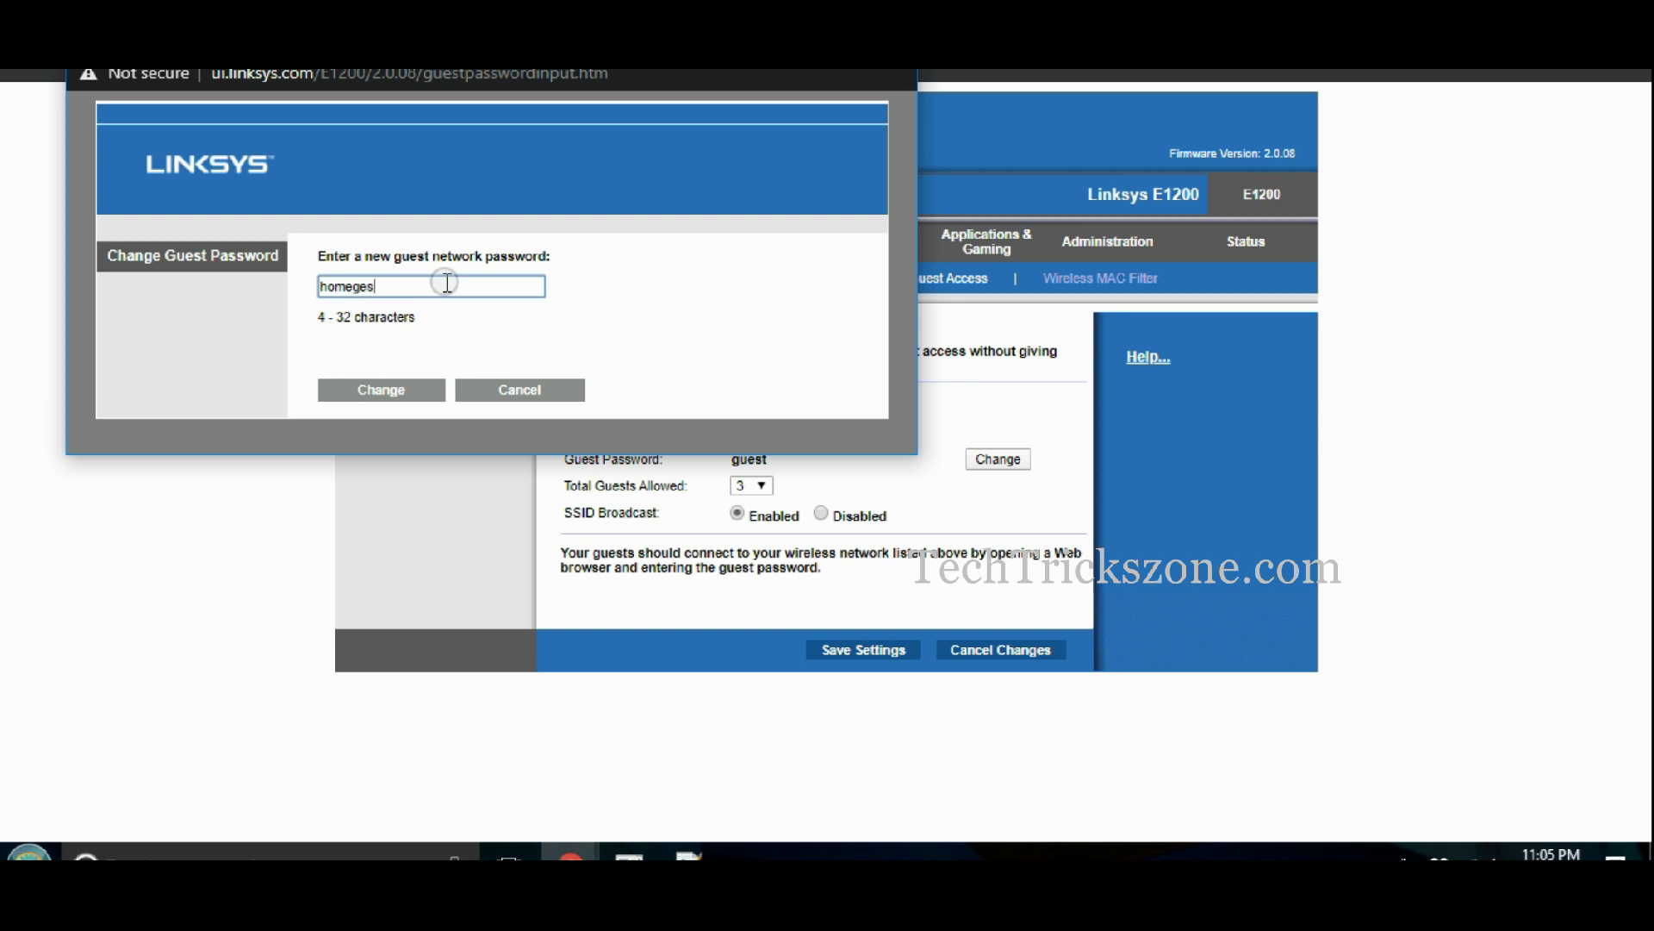
{"action": "left_click", "coordinate": [411, 389]}
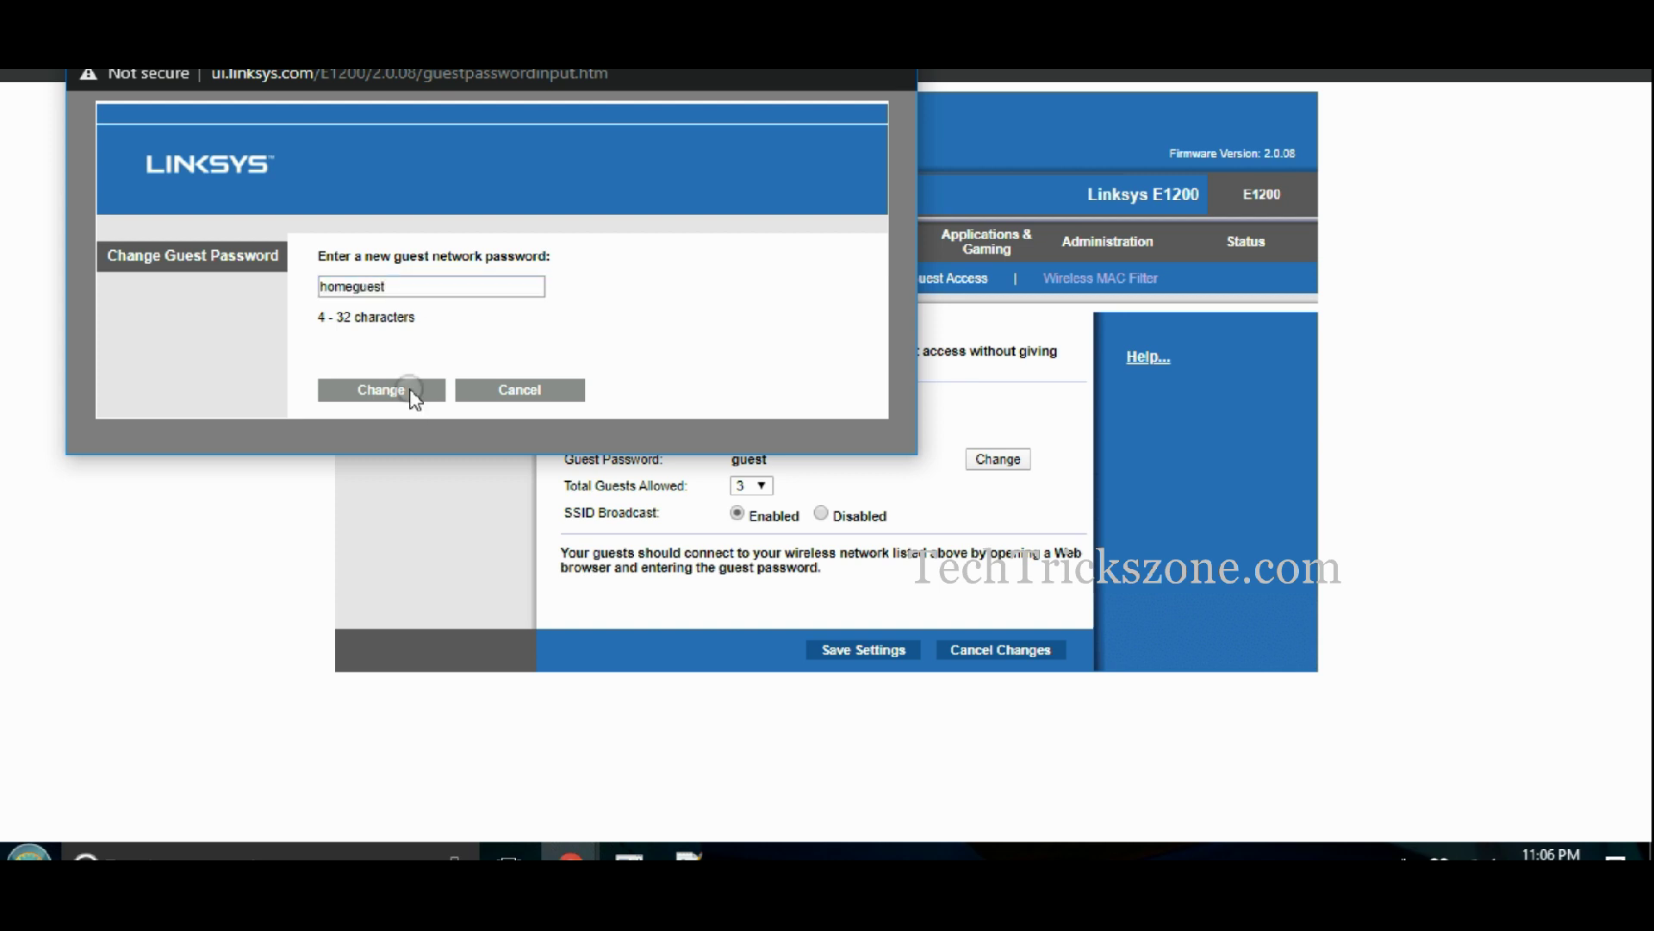
{"action": "left_click", "coordinate": [448, 297]}
{"action": "left_click", "coordinate": [381, 390]}
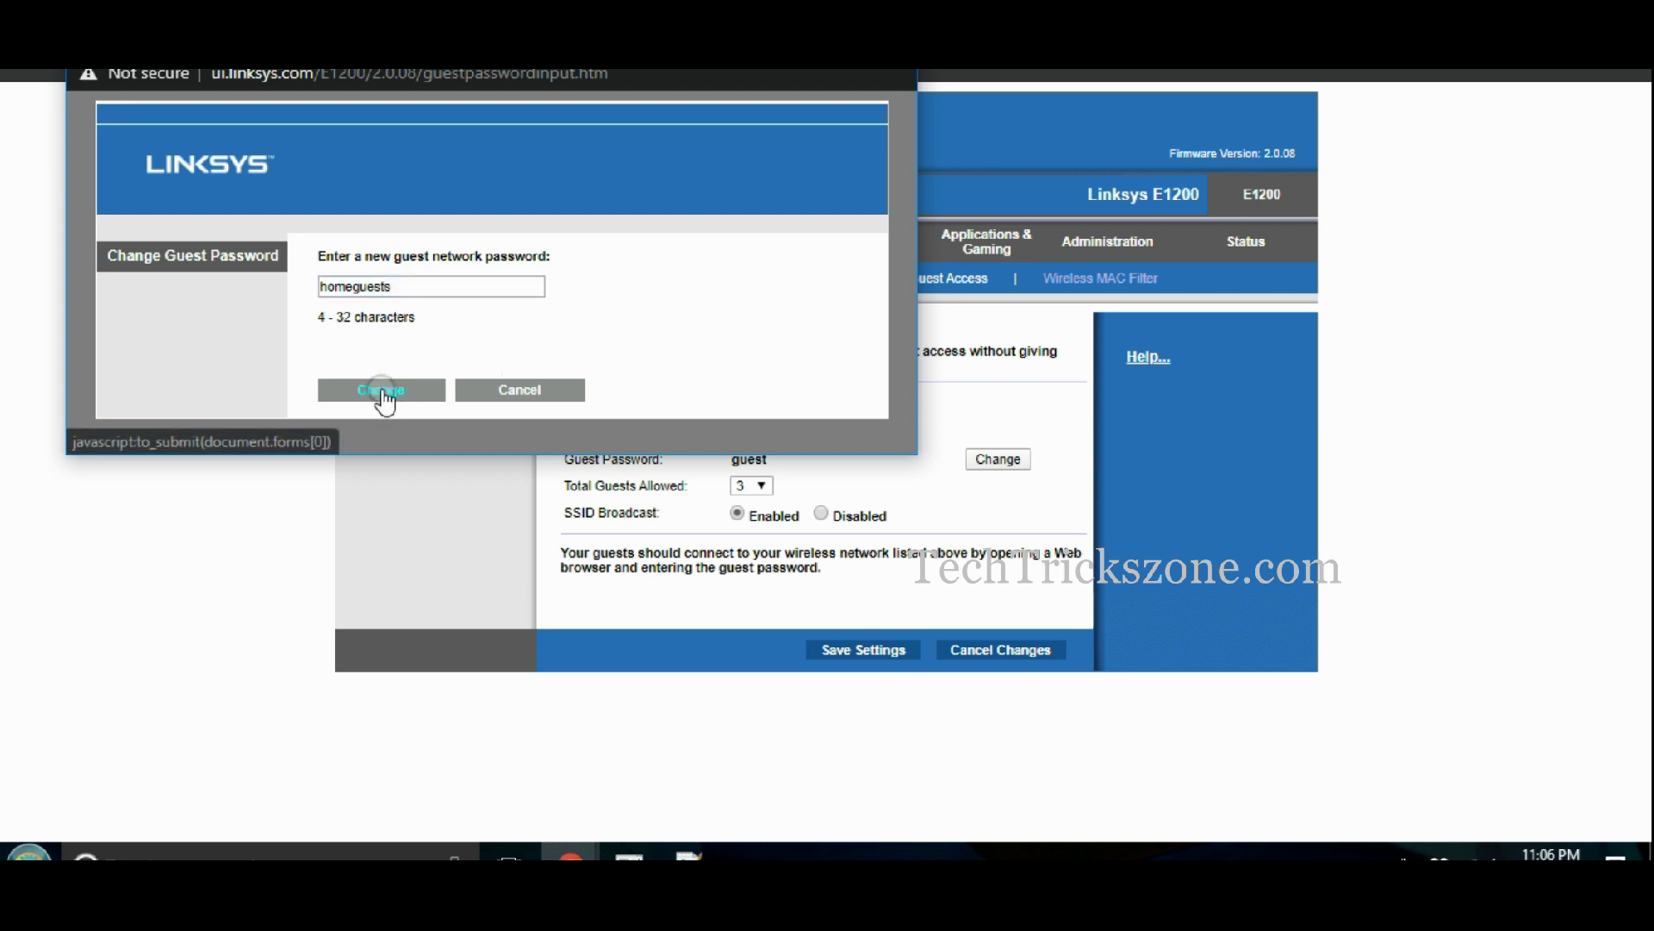
{"action": "left_click", "coordinate": [855, 650]}
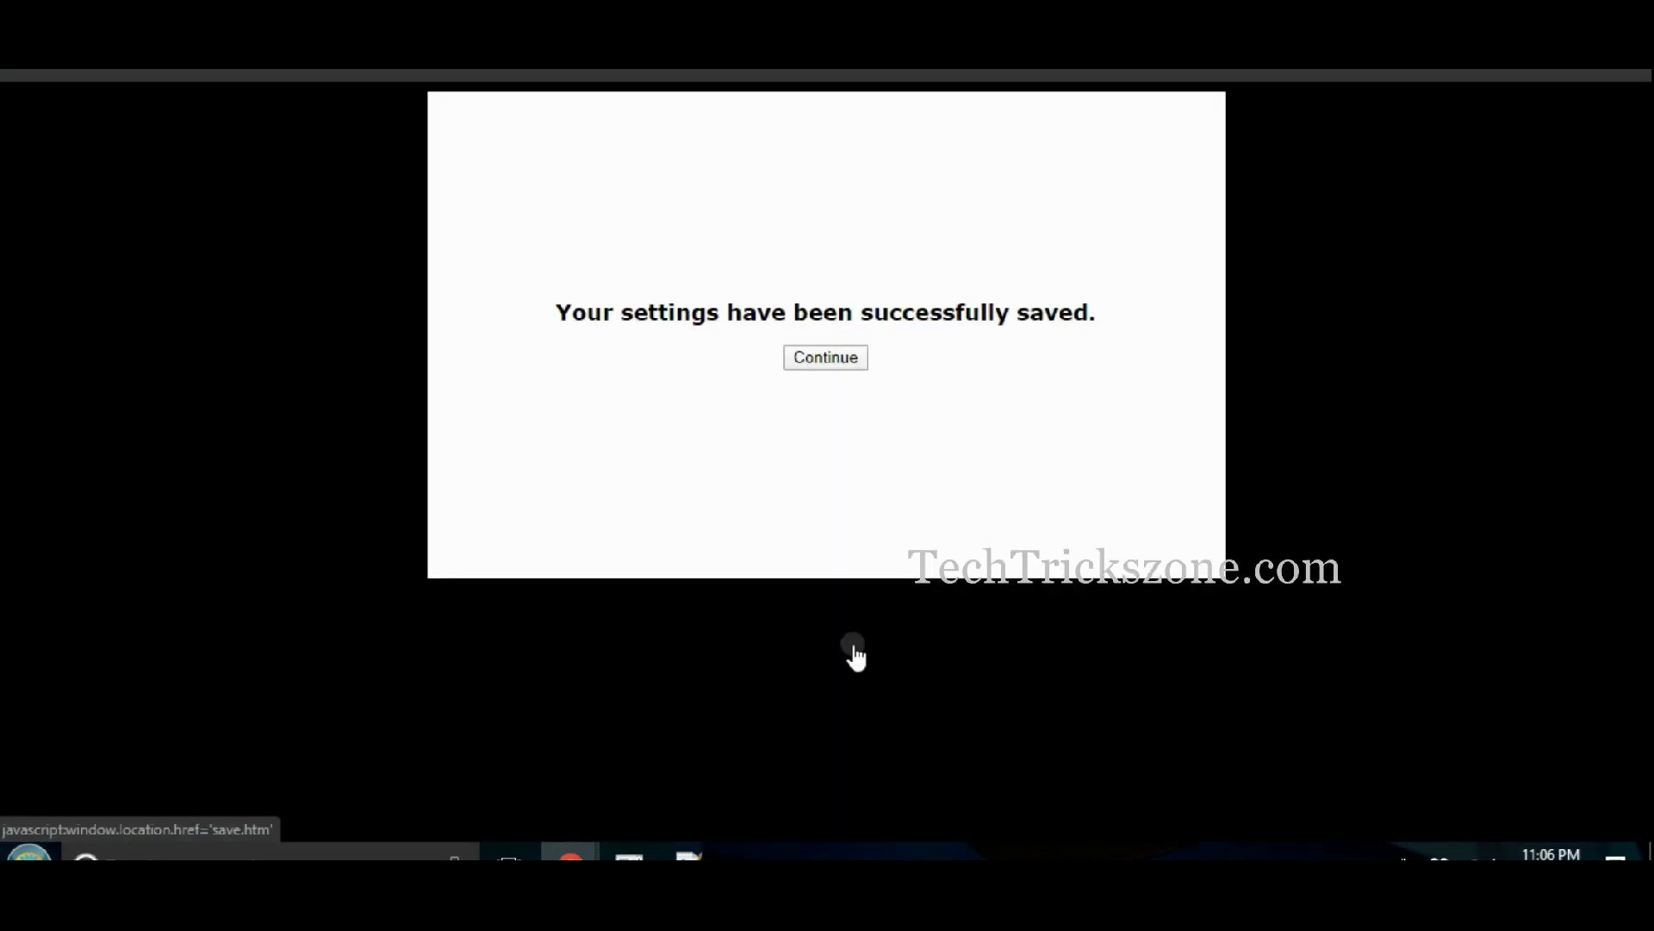
{"action": "left_click", "coordinate": [834, 369]}
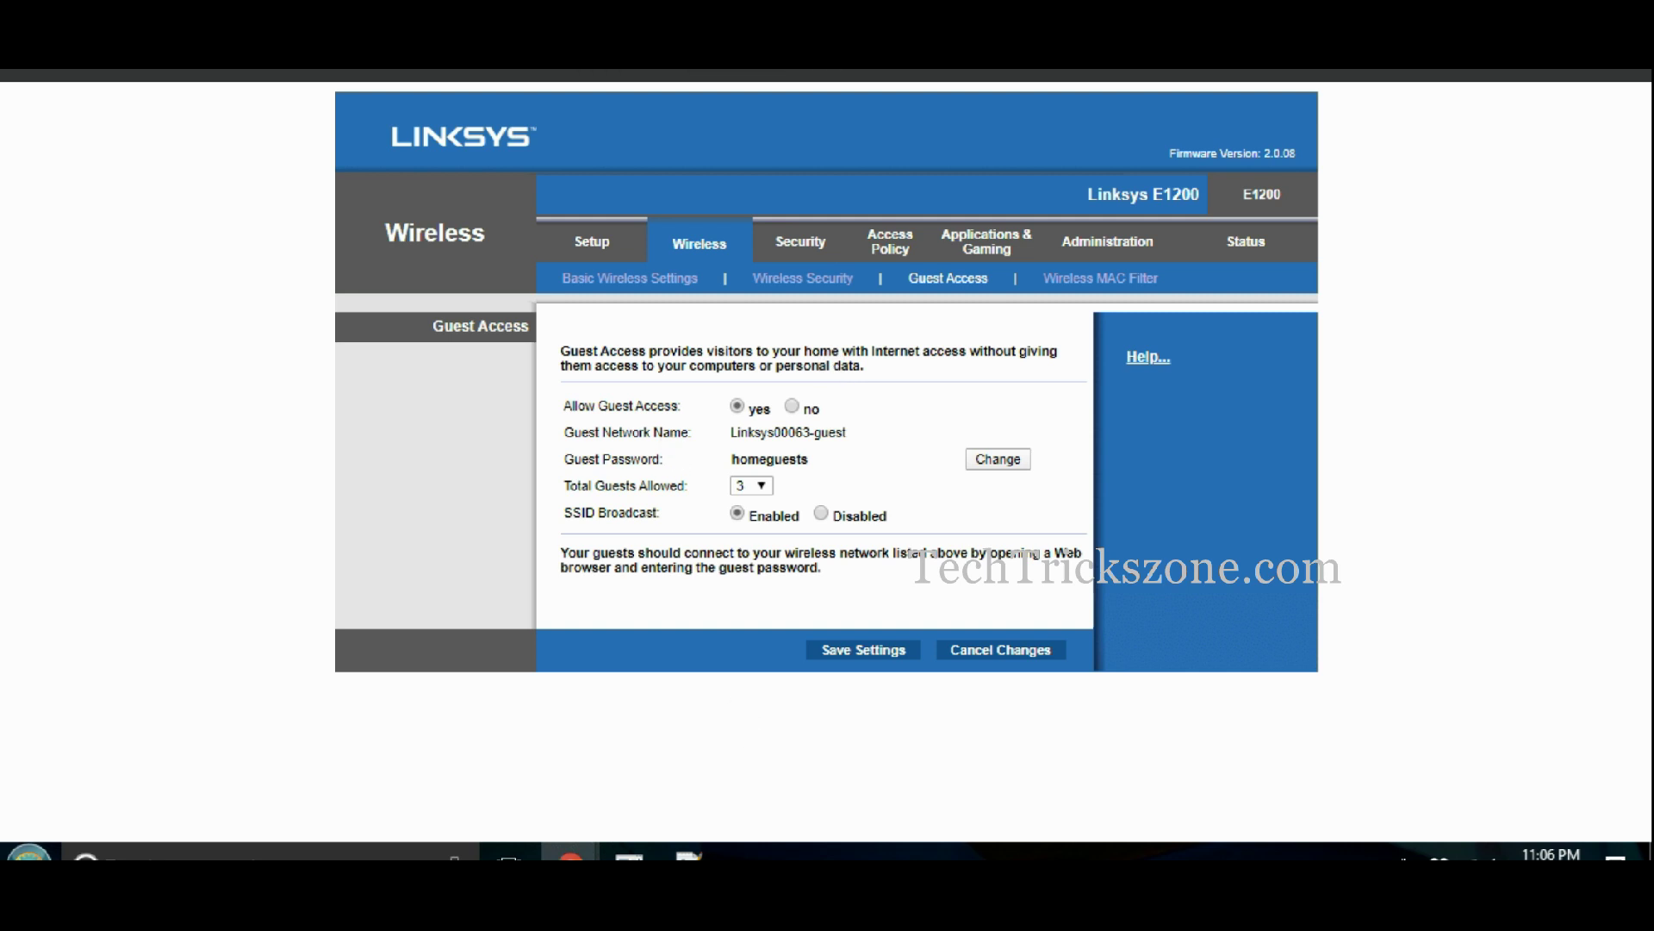
{"action": "left_click", "coordinate": [689, 853]}
- Add '5- Change login password' as a new line in the task list
{"action": "key", "text": "Return"}
{"action": "key", "text": "Return"}
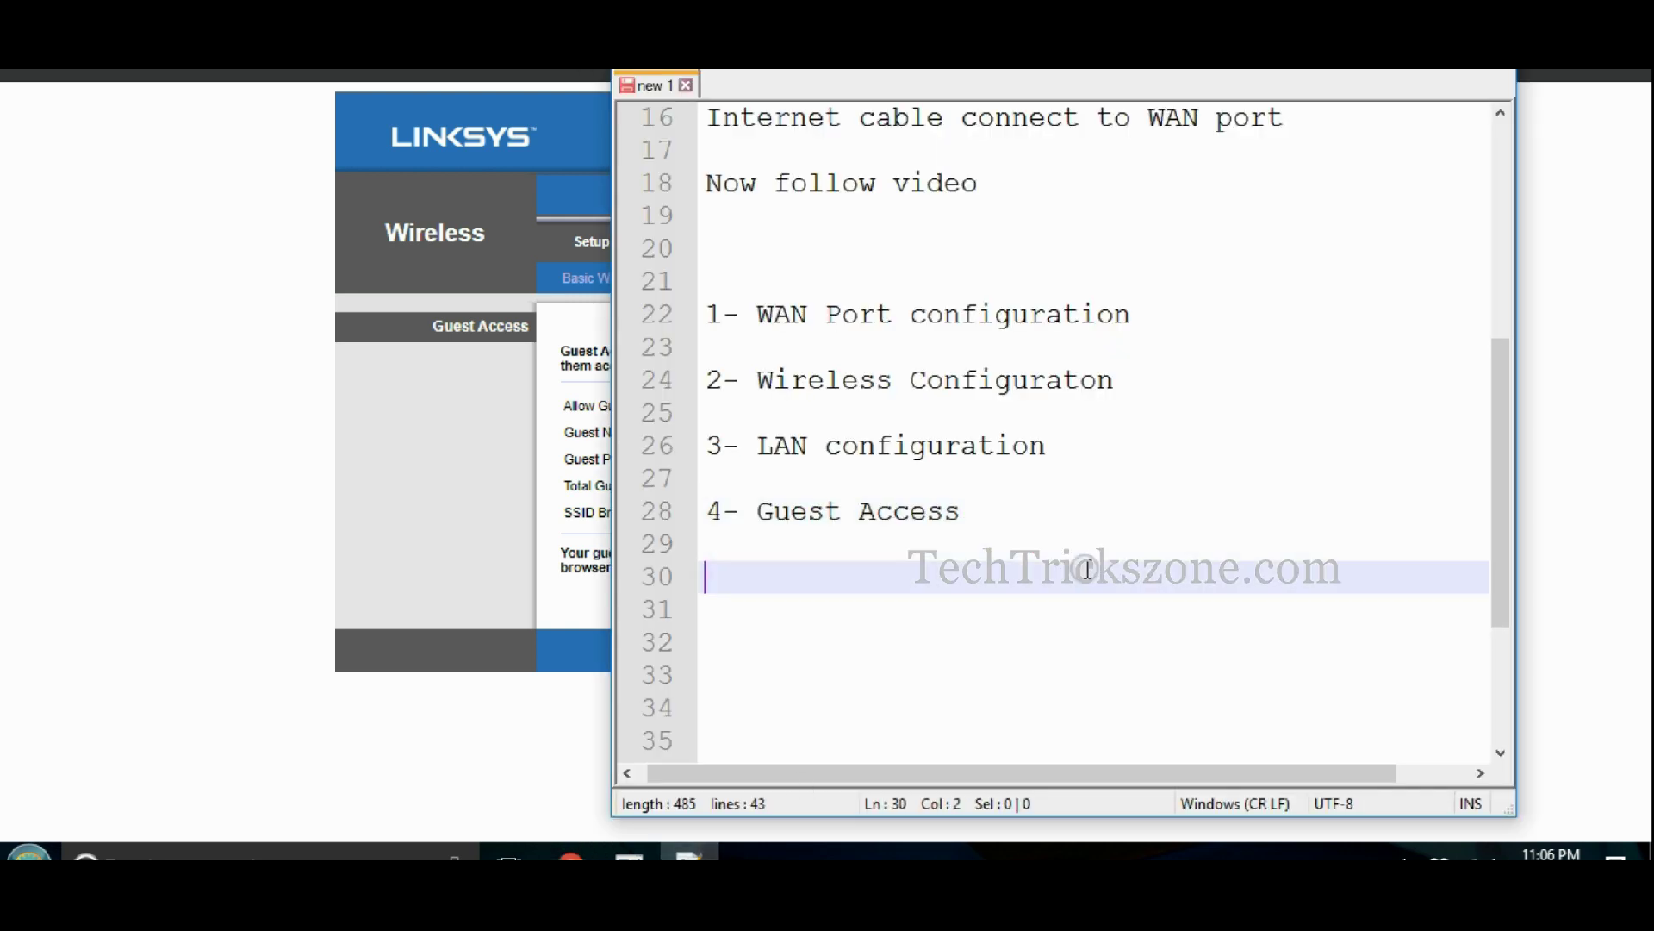
{"action": "type", "text": "5- Change logi"}
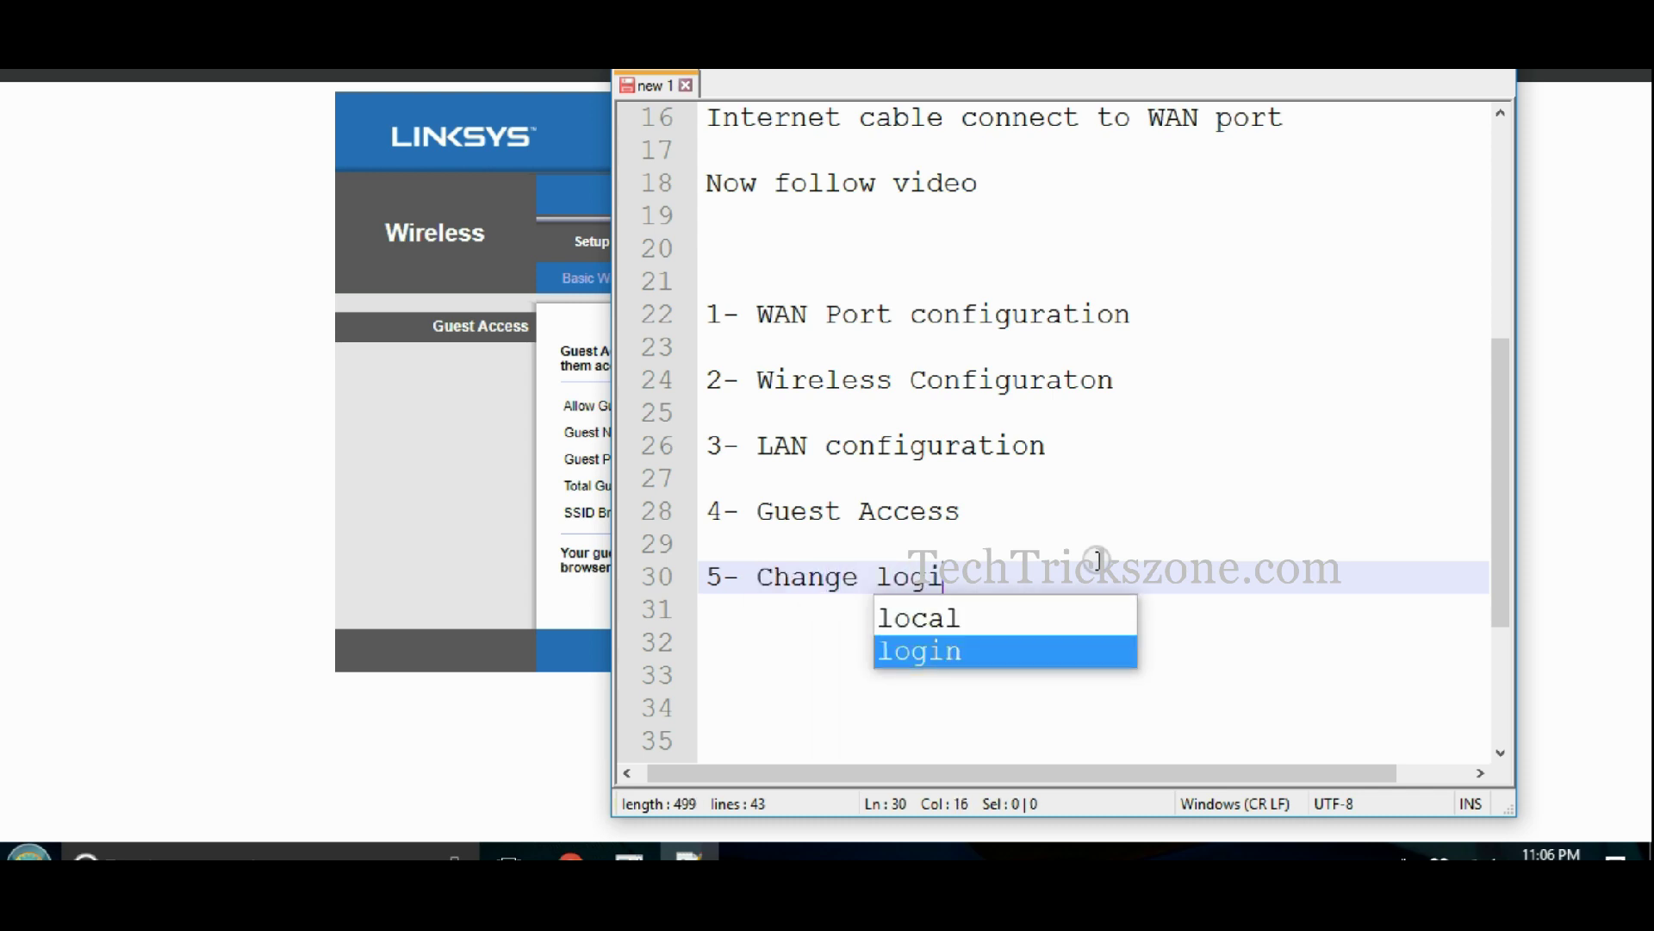
{"action": "type", "text": "n password"}
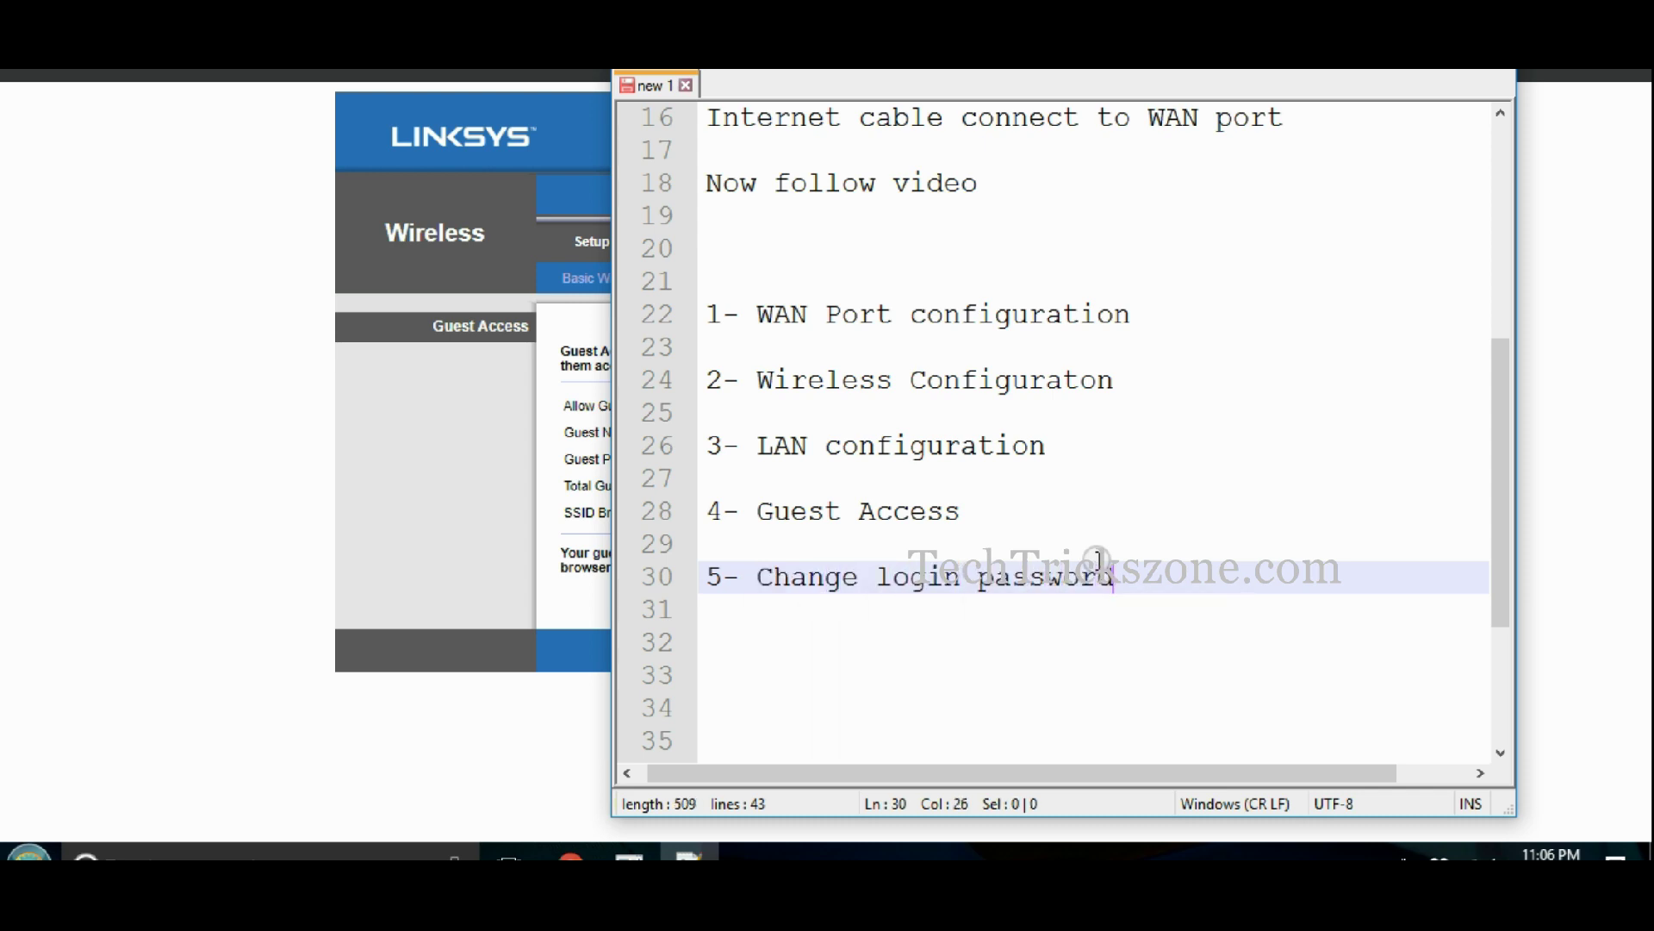
{"action": "left_click", "coordinate": [546, 563]}
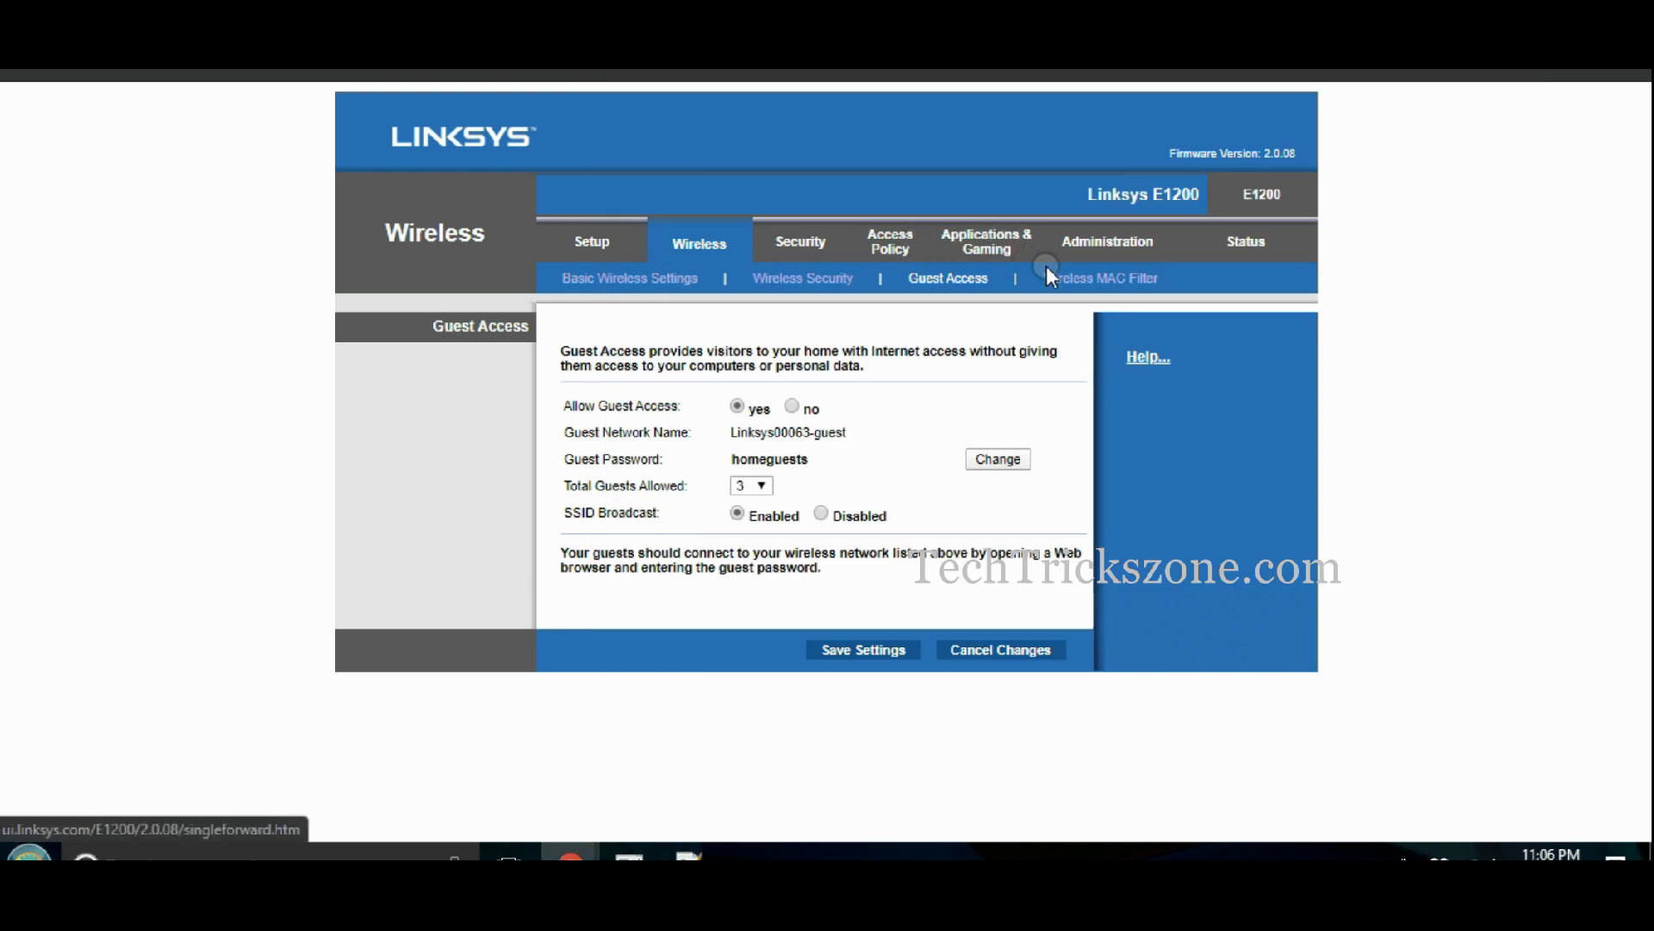
- On the Administration Management page, enter a new router password and confirm it
{"action": "left_click", "coordinate": [1092, 252]}
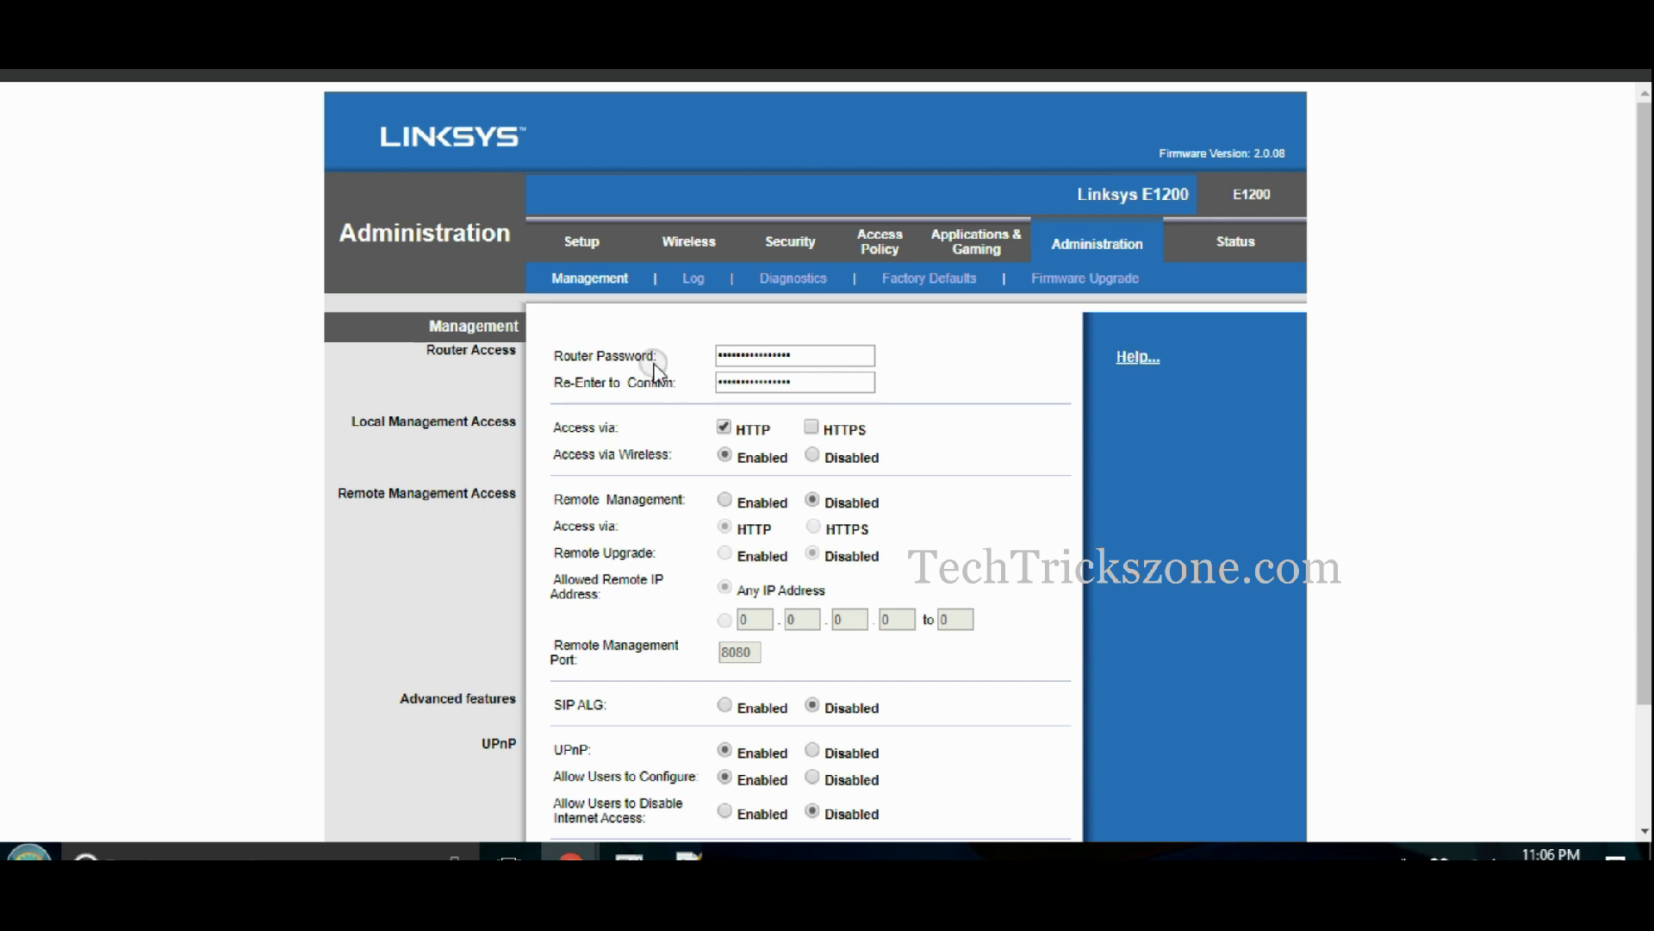
{"action": "left_click_drag", "start_coordinate": [660, 359], "coordinate": [554, 360]}
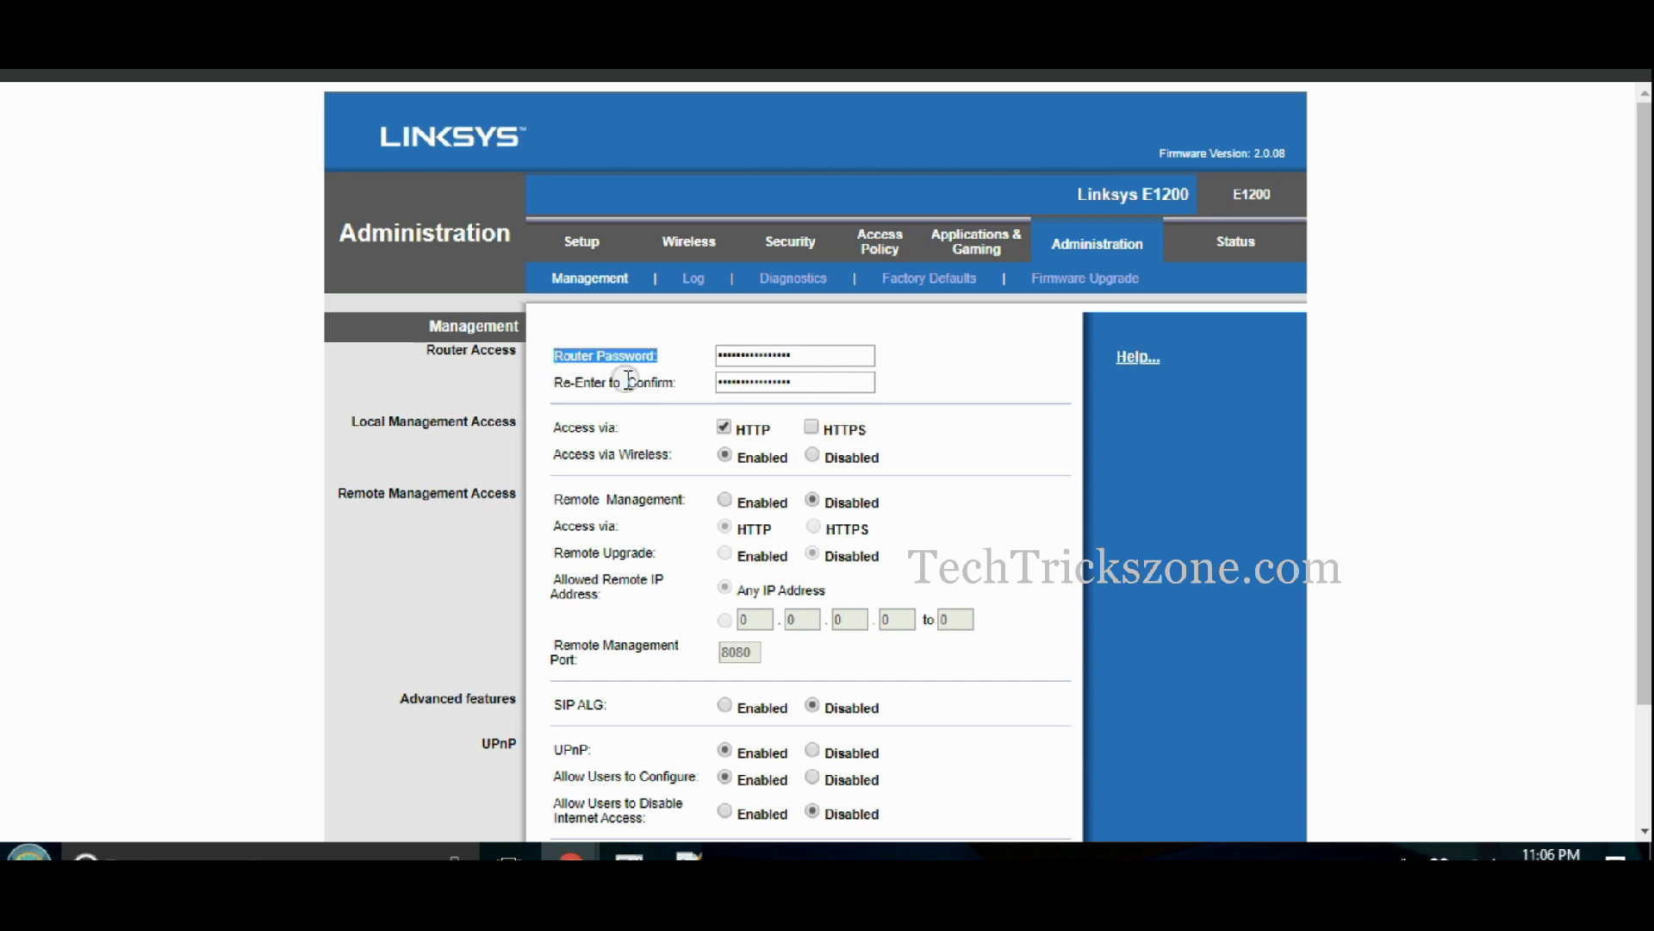
{"action": "left_click_drag", "start_coordinate": [680, 377], "coordinate": [556, 396]}
{"action": "left_click", "coordinate": [818, 354]}
{"action": "left_click_drag", "start_coordinate": [818, 354], "coordinate": [627, 377]}
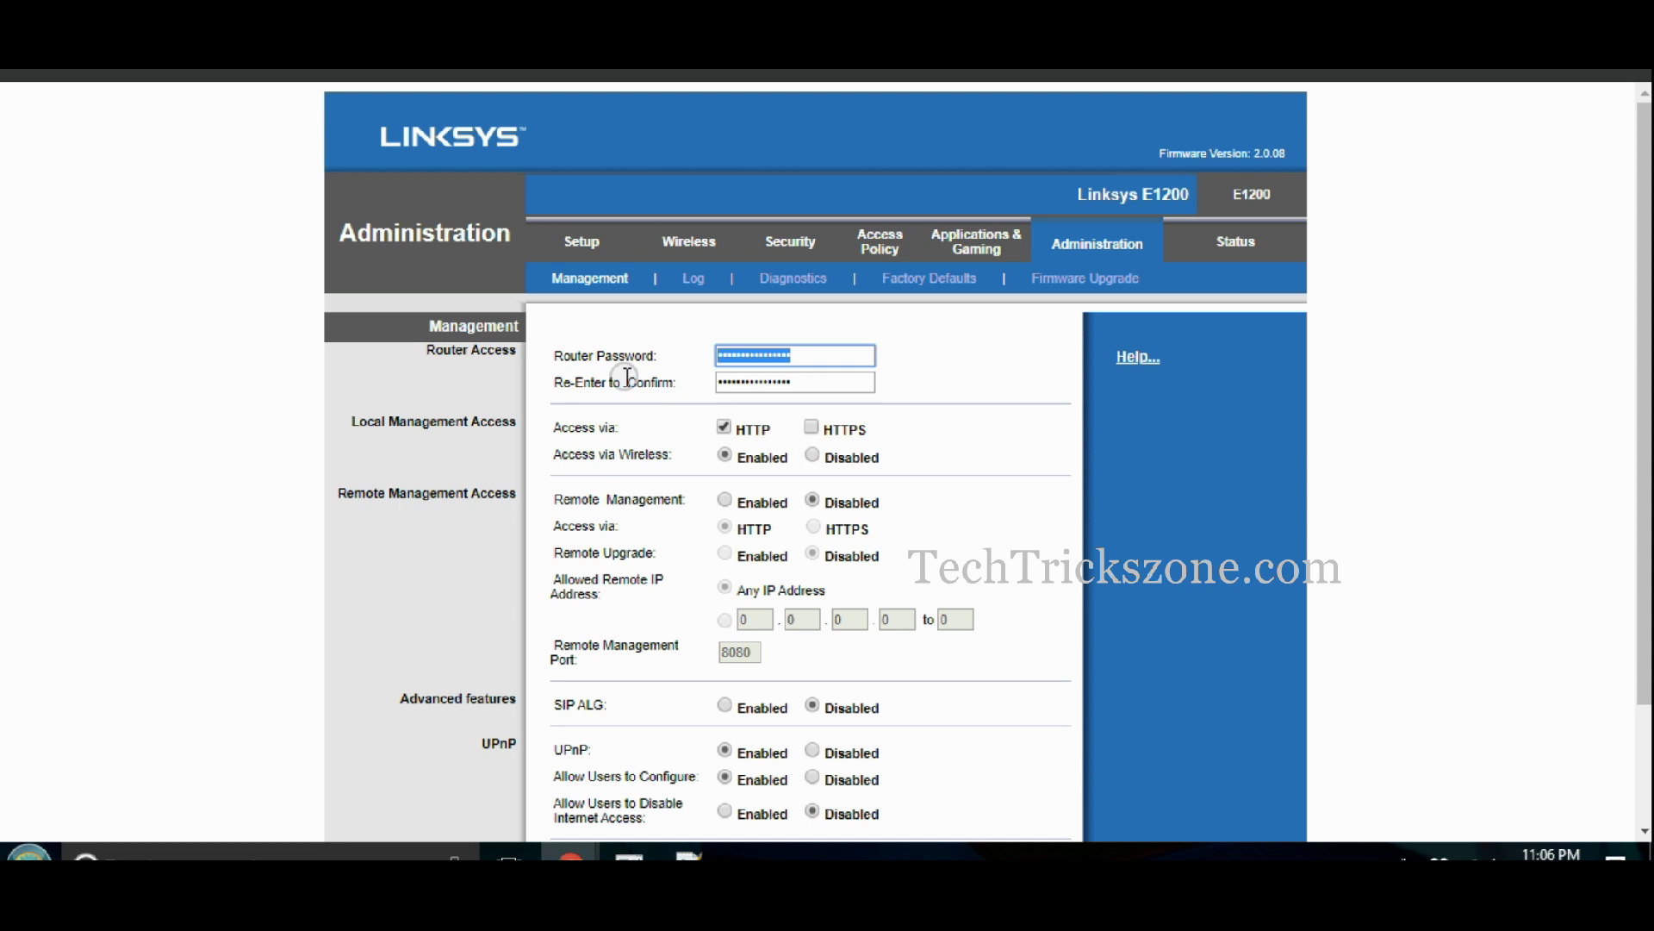
{"action": "key", "text": "BackSpace"}
{"action": "key", "text": "Tab"}
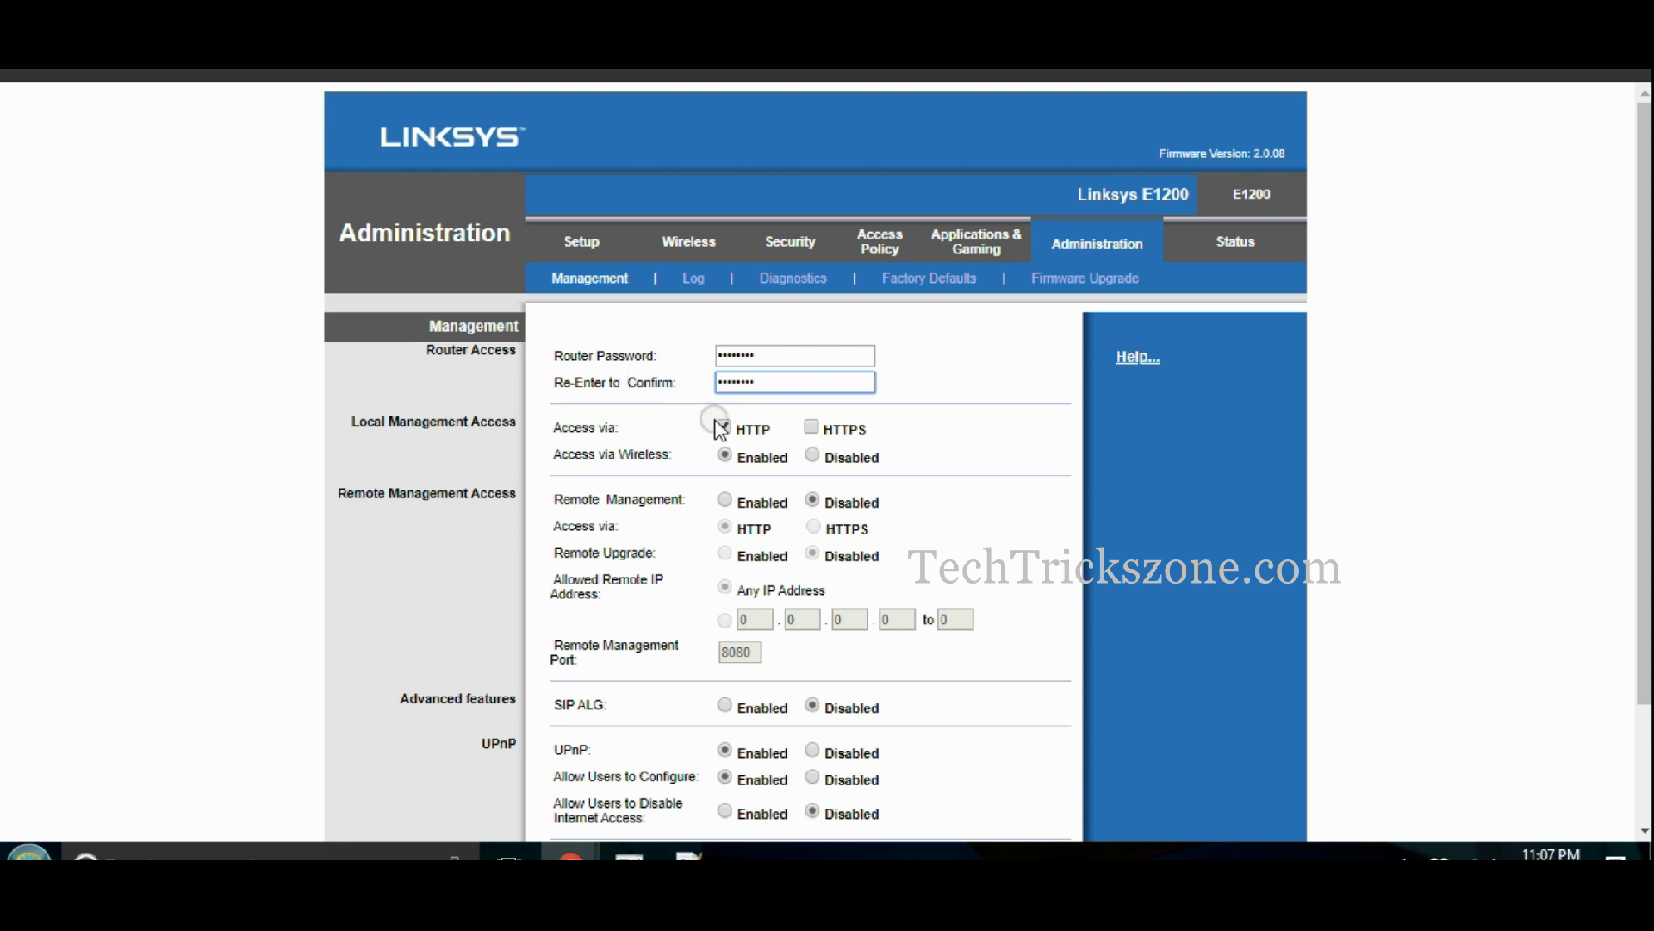
- Save the new router password and return to the task notes
{"action": "left_click_drag", "start_coordinate": [1646, 479], "coordinate": [1645, 594]}
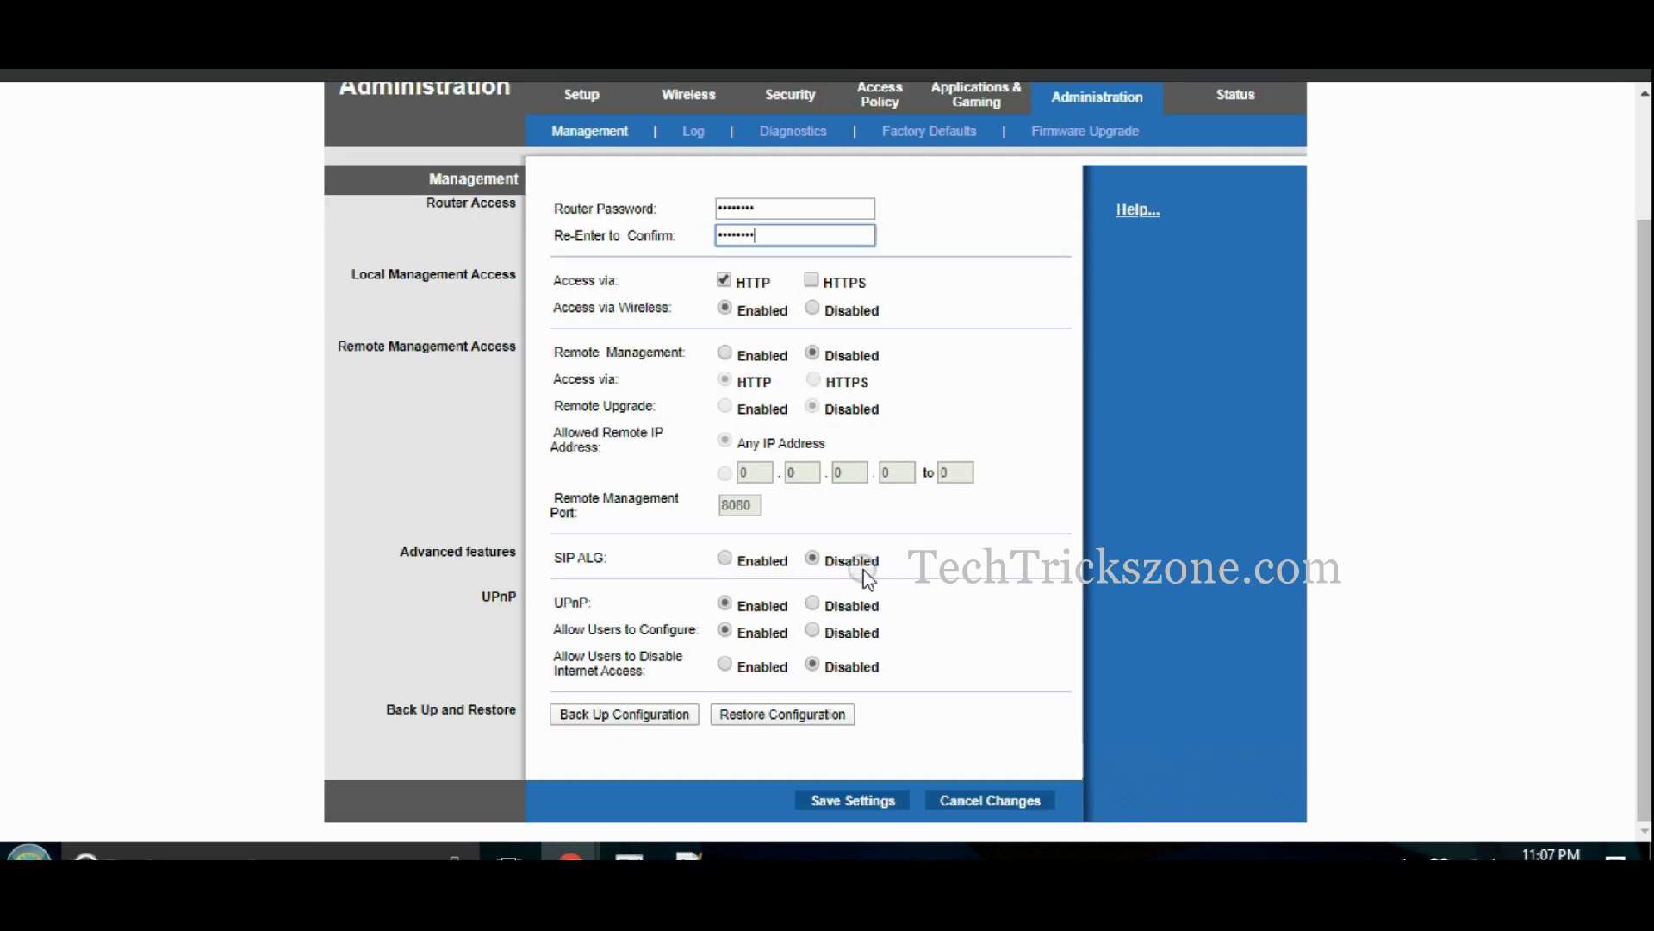
{"action": "left_click", "coordinate": [845, 811]}
{"action": "left_click", "coordinate": [827, 356]}
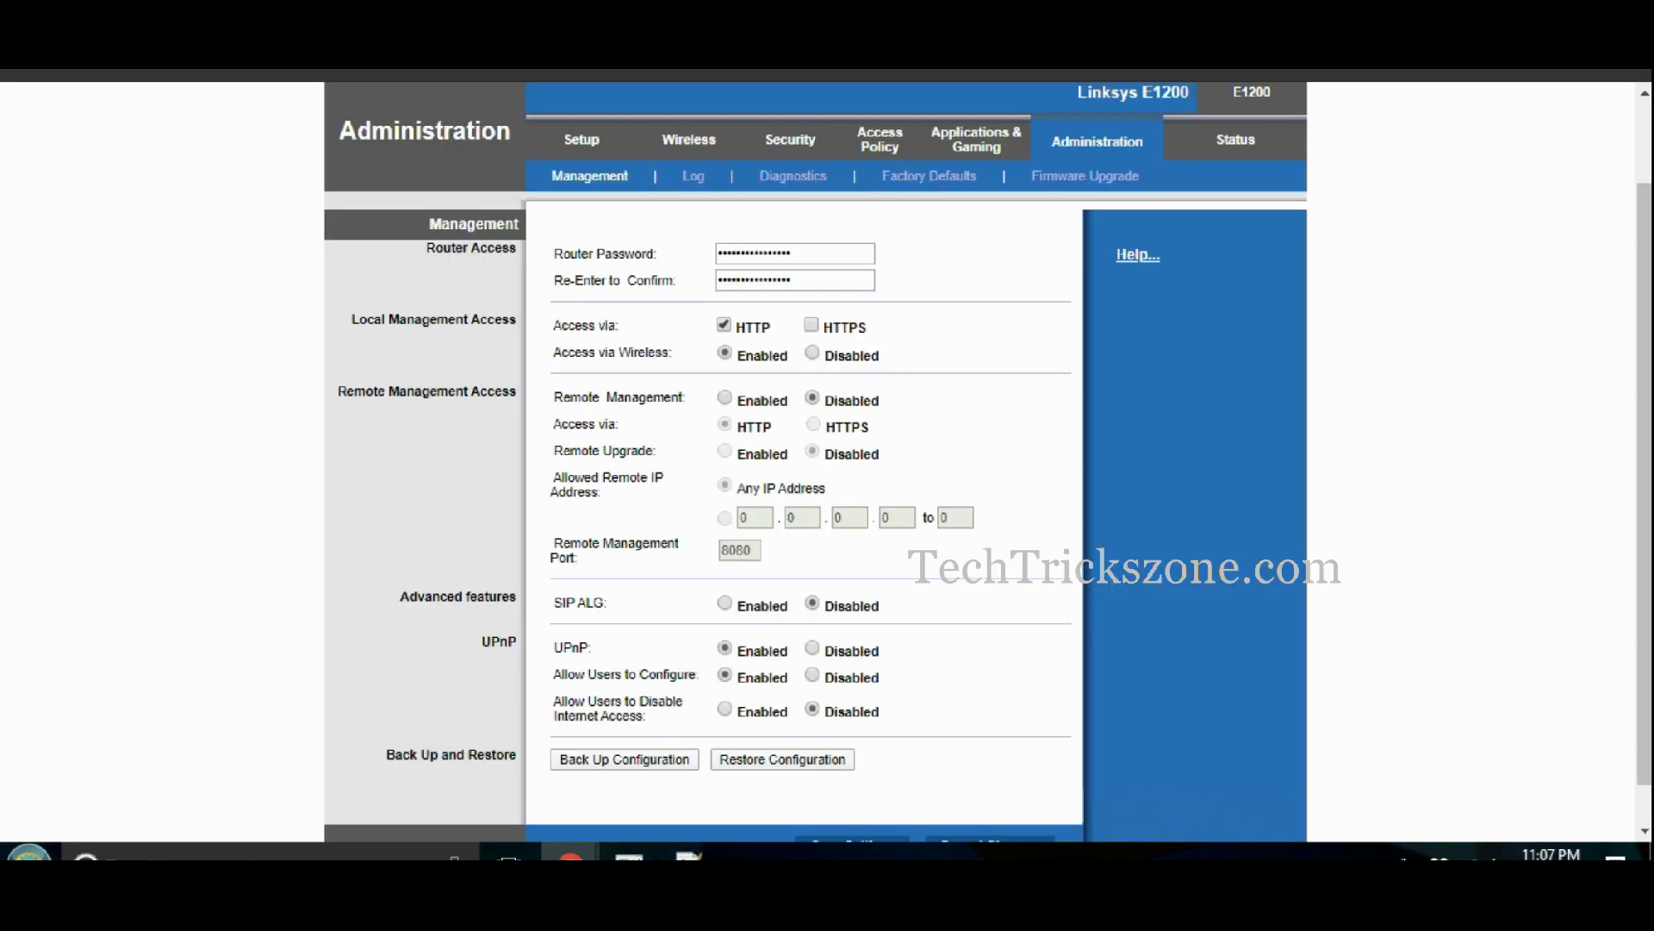
{"action": "key", "text": "alt+Tab"}
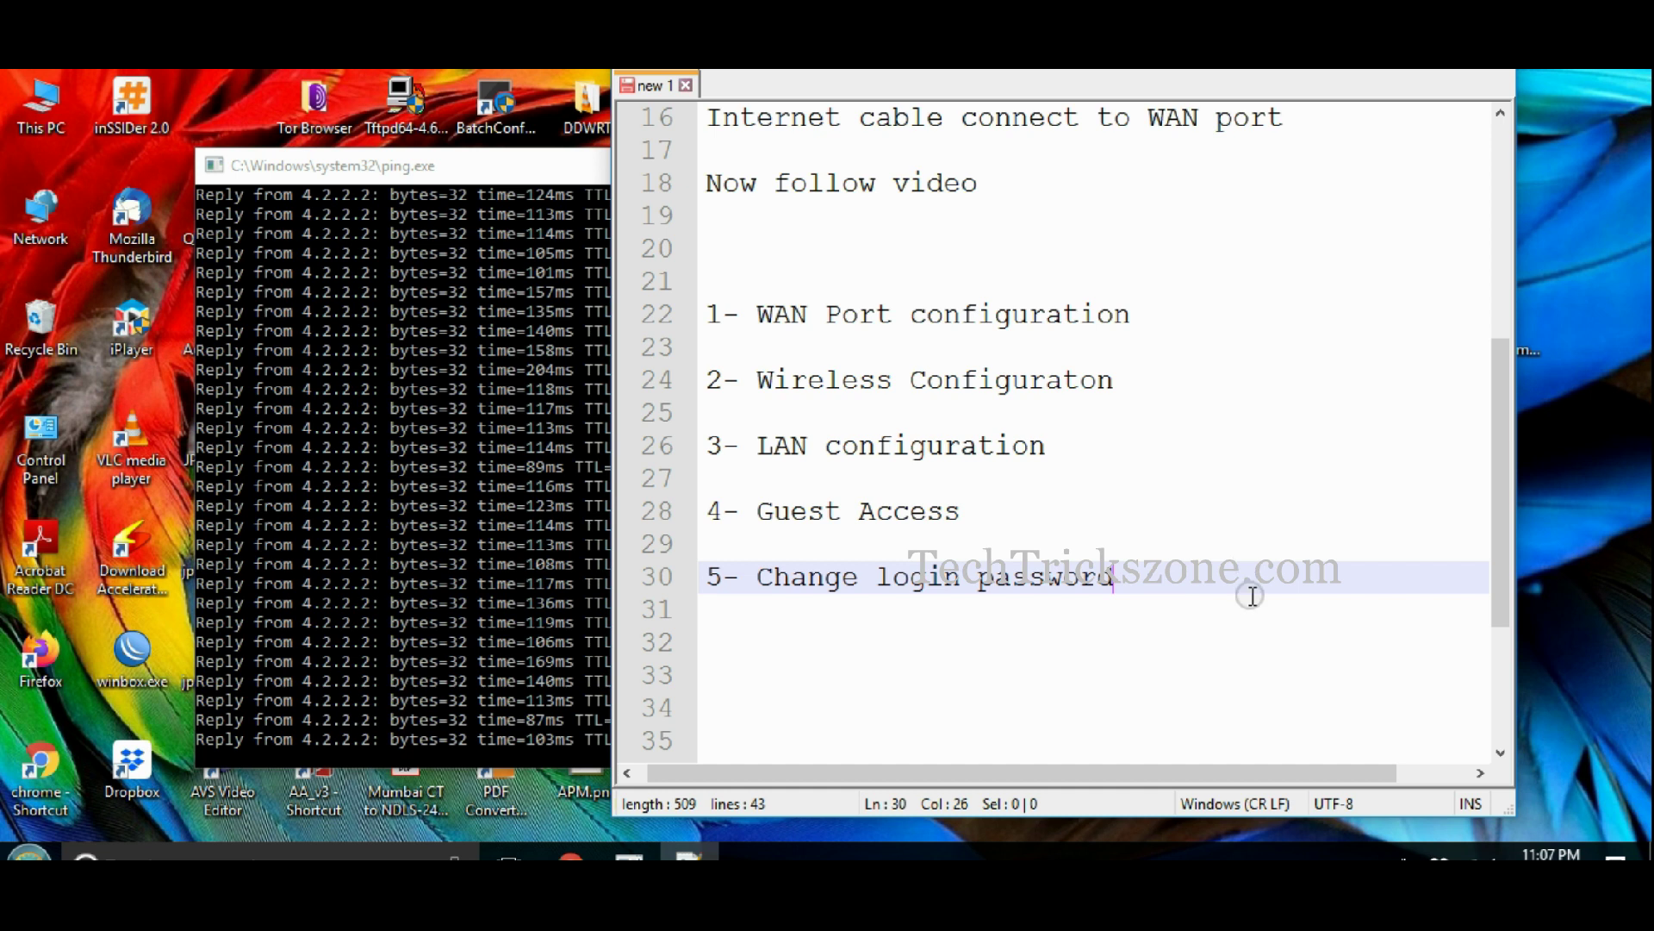